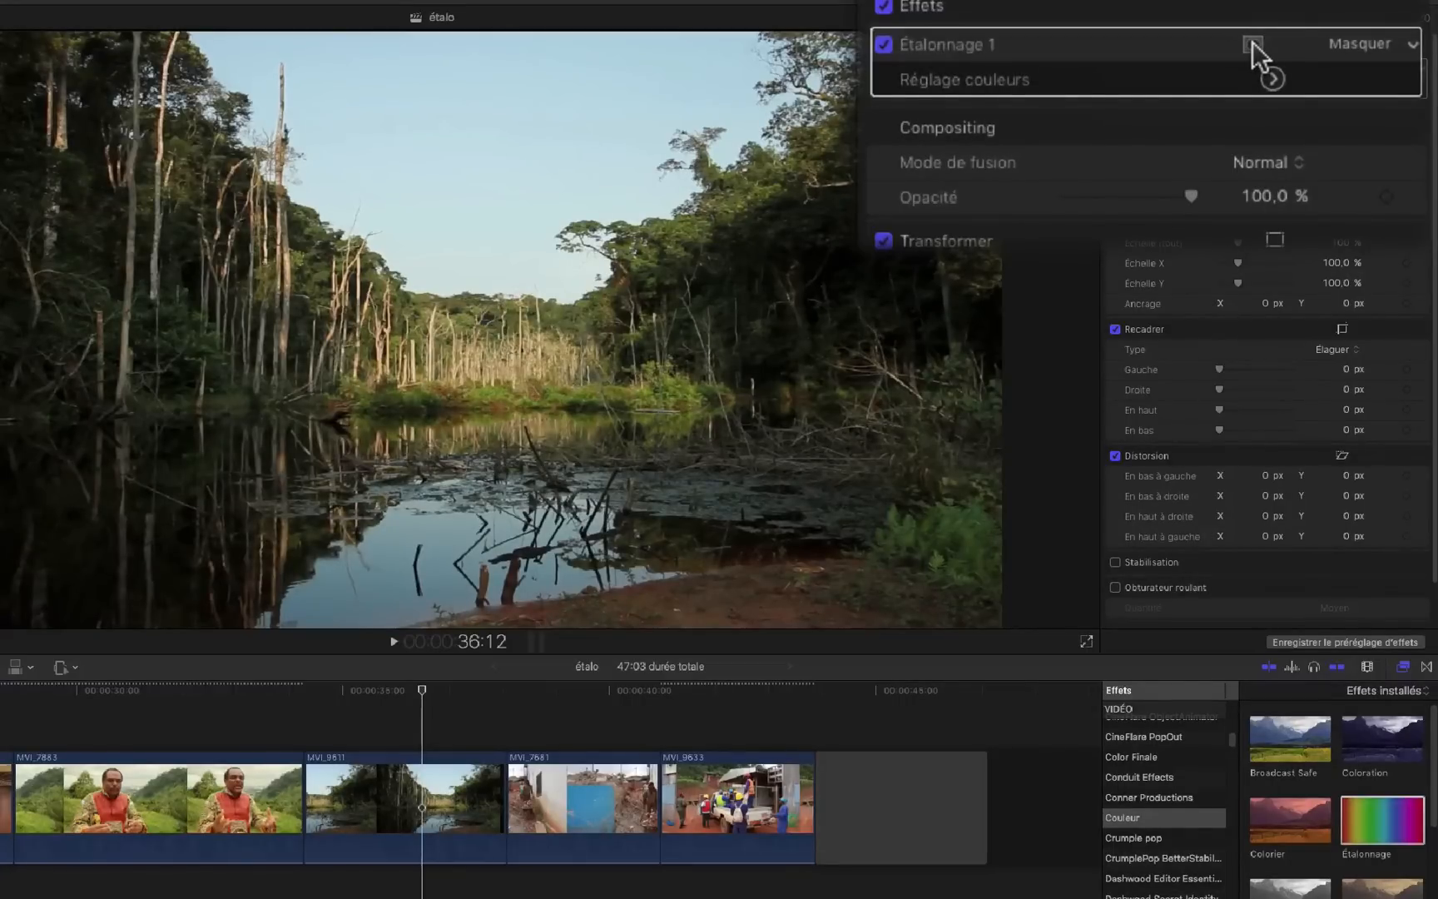
- Add a shape mask to Étalonnage 1 on the swamp clip and place it over the sky
{"action": "left_click", "coordinate": [1253, 43]}
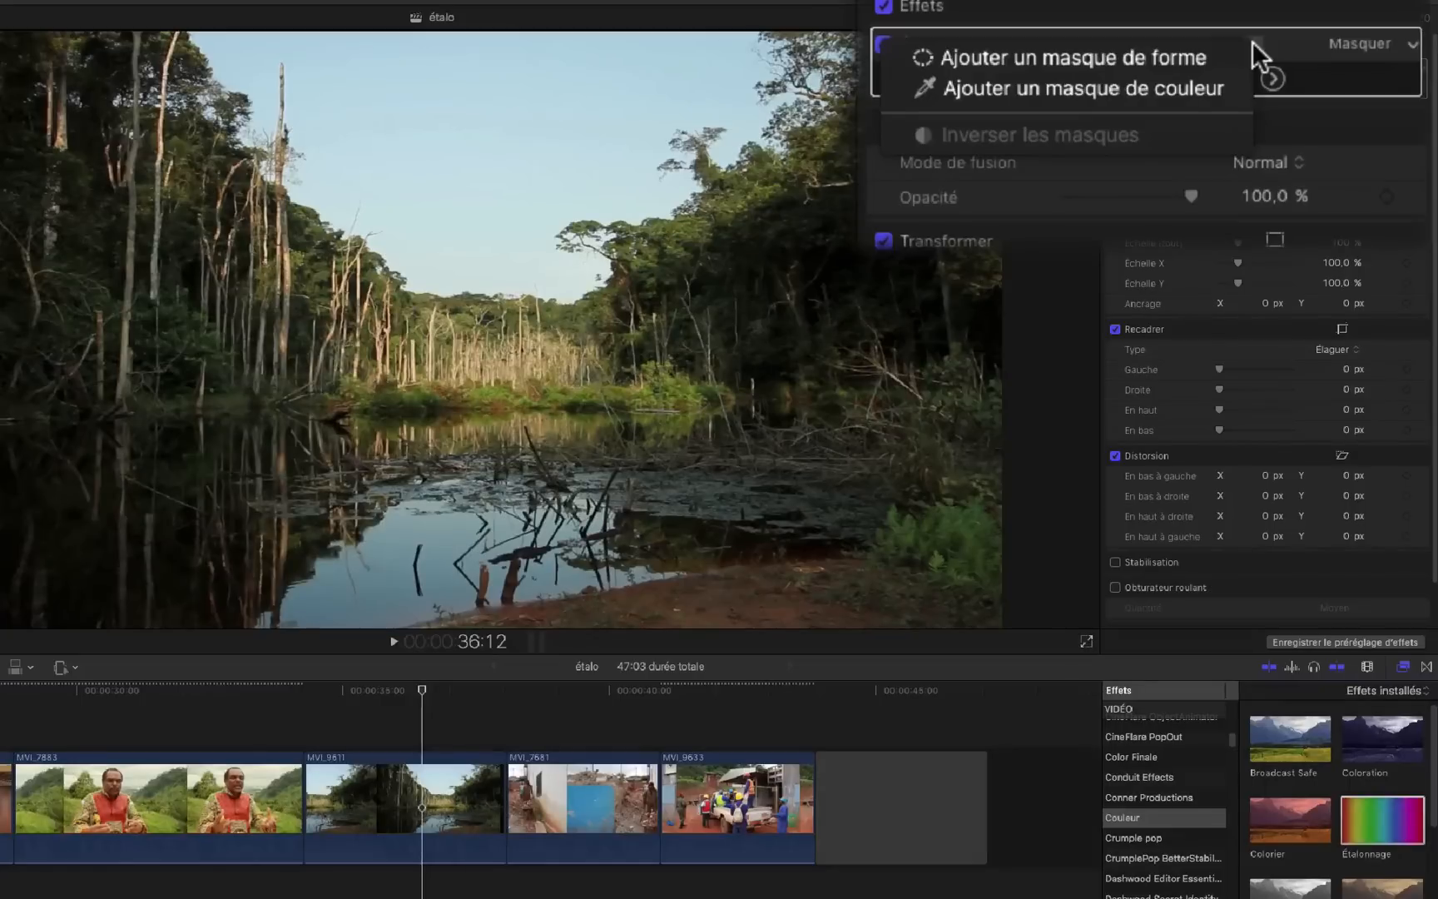
{"action": "key", "text": "Down"}
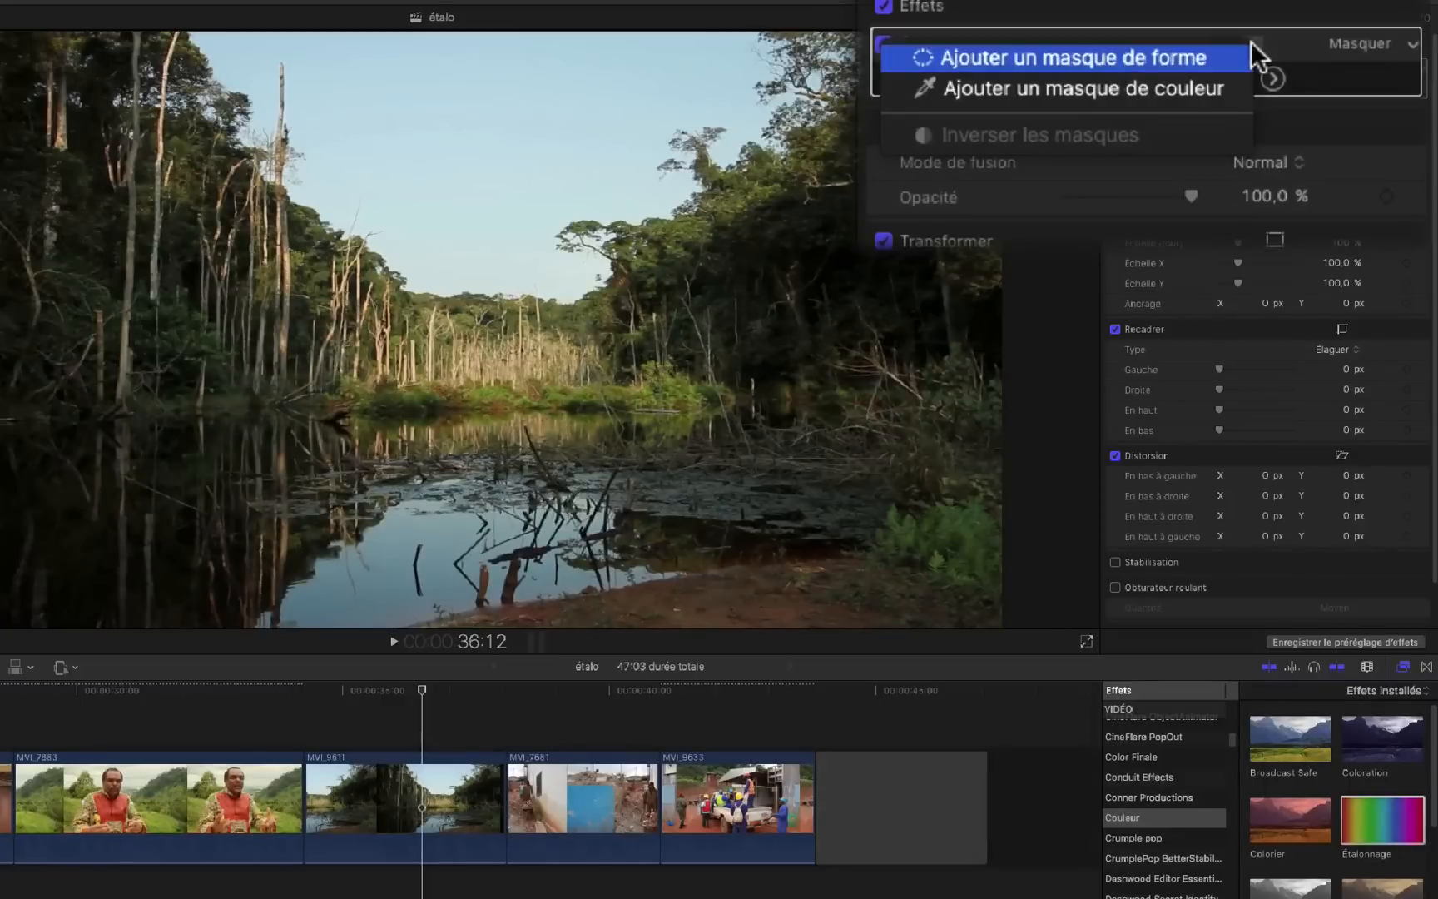
{"action": "left_click", "coordinate": [1167, 51]}
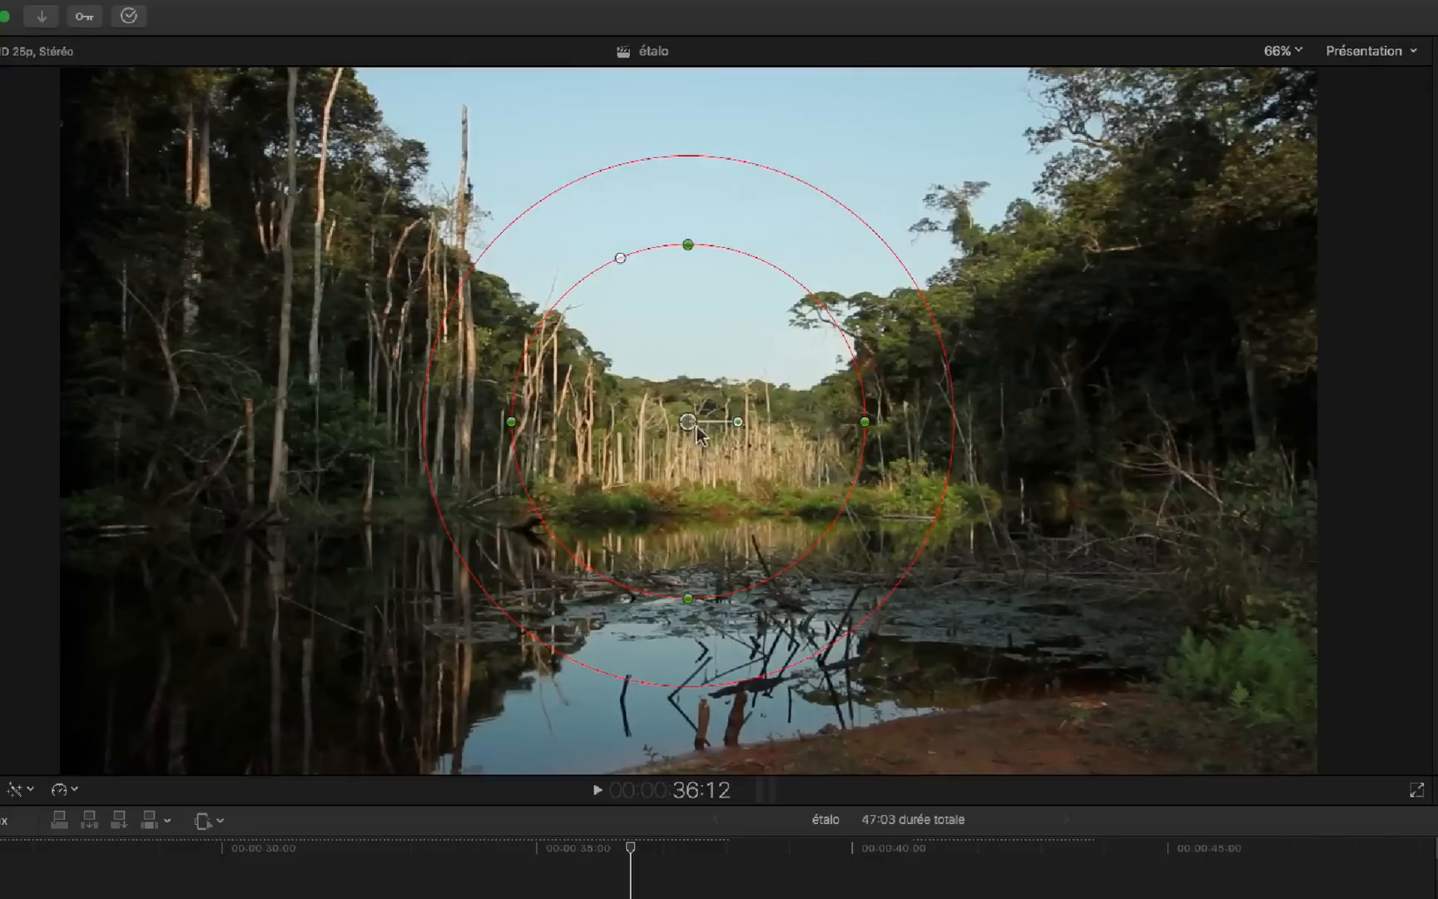
{"action": "left_click_drag", "start_coordinate": [689, 422], "coordinate": [710, 205]}
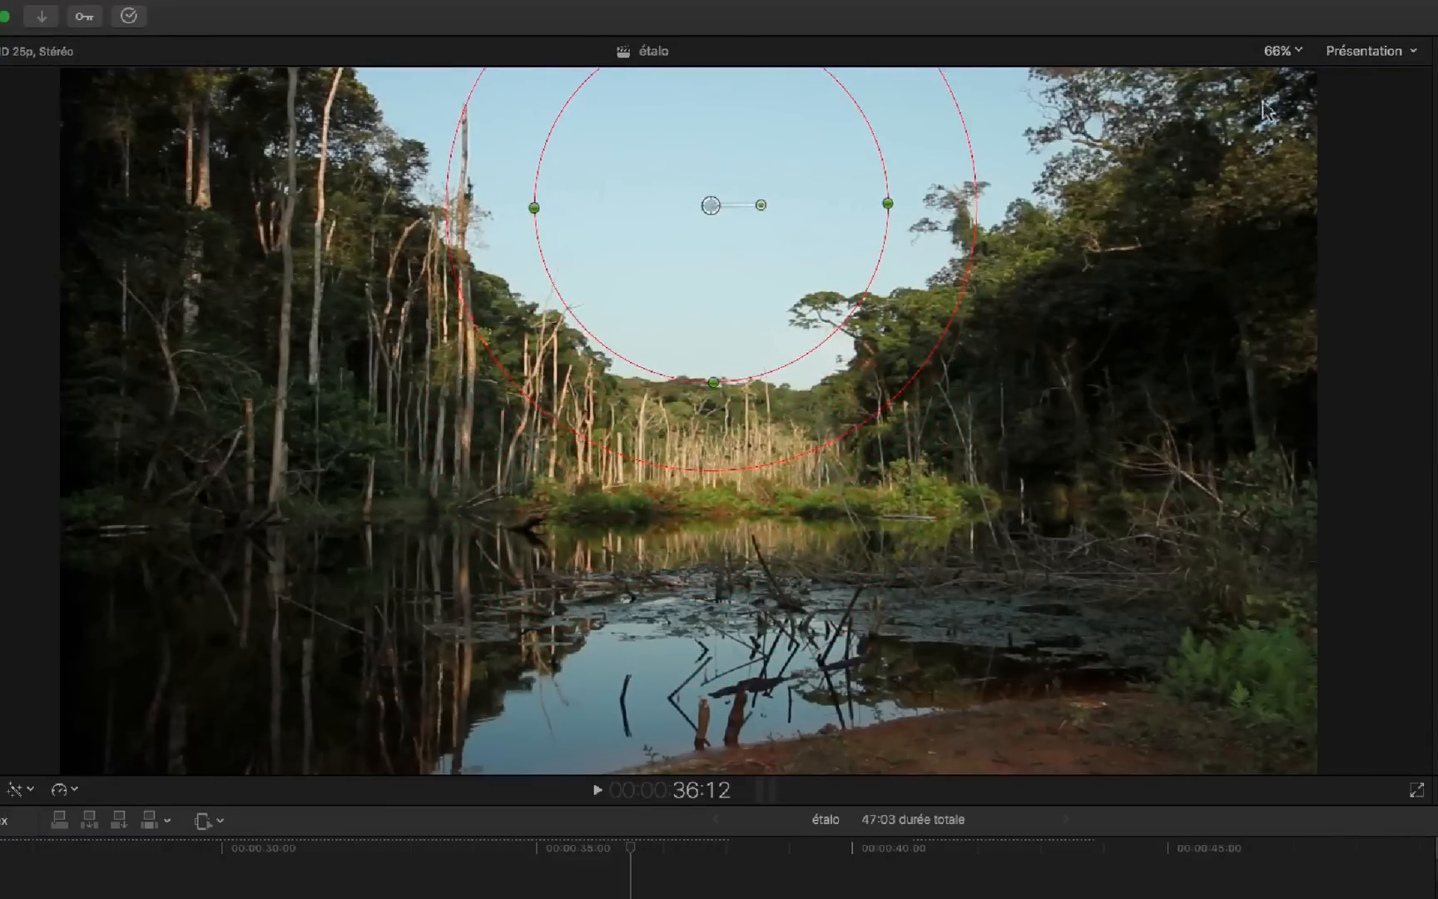
- Stretch the shape mask wider and slightly taller to cover the sky, and extend its outer feather well into the trees
{"action": "left_click", "coordinate": [1298, 51]}
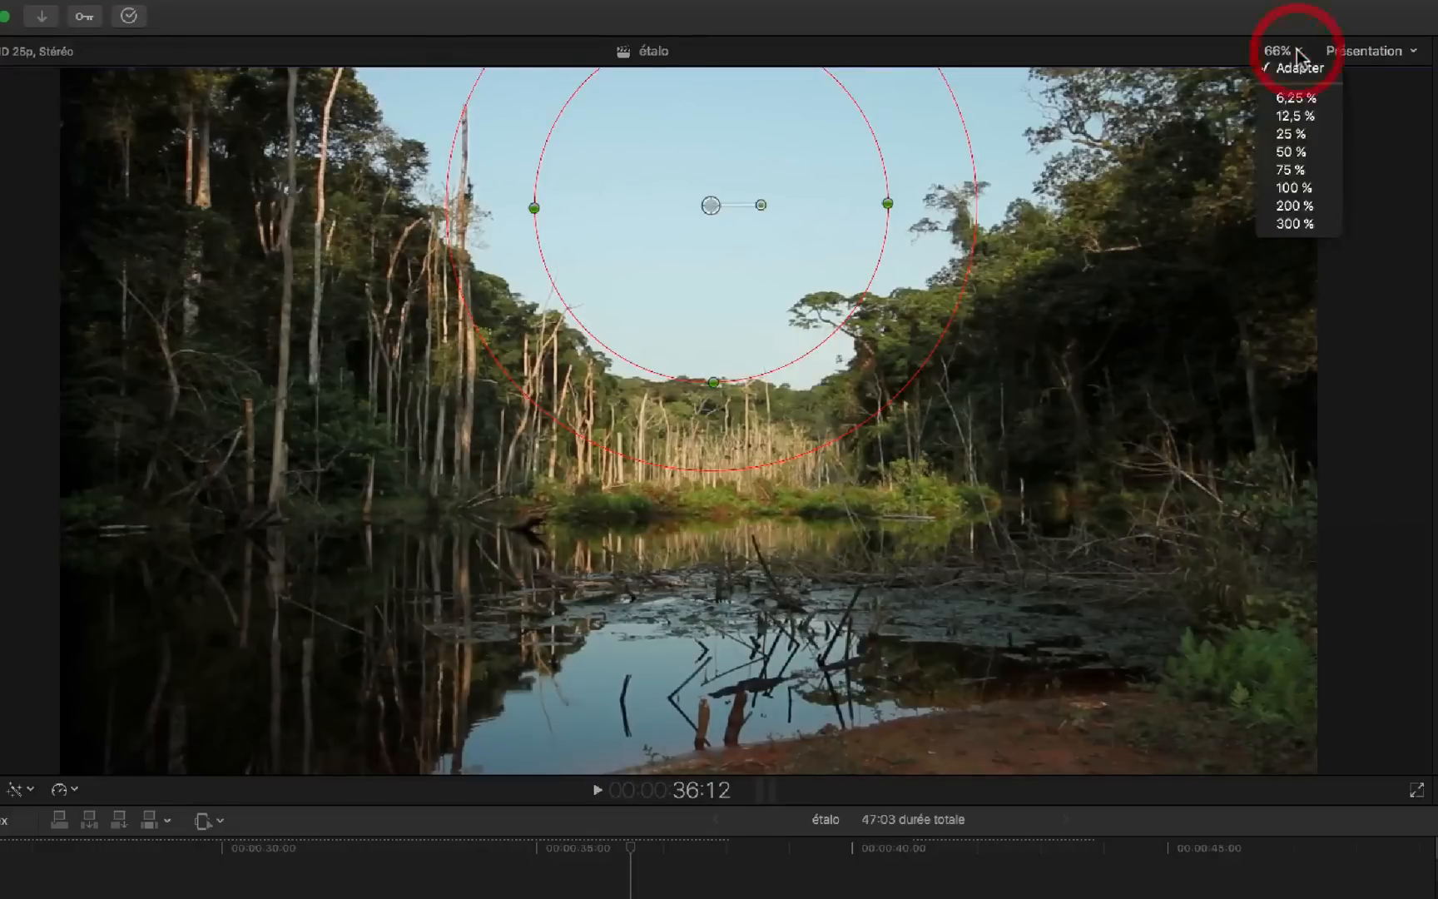
{"action": "left_click", "coordinate": [1298, 152]}
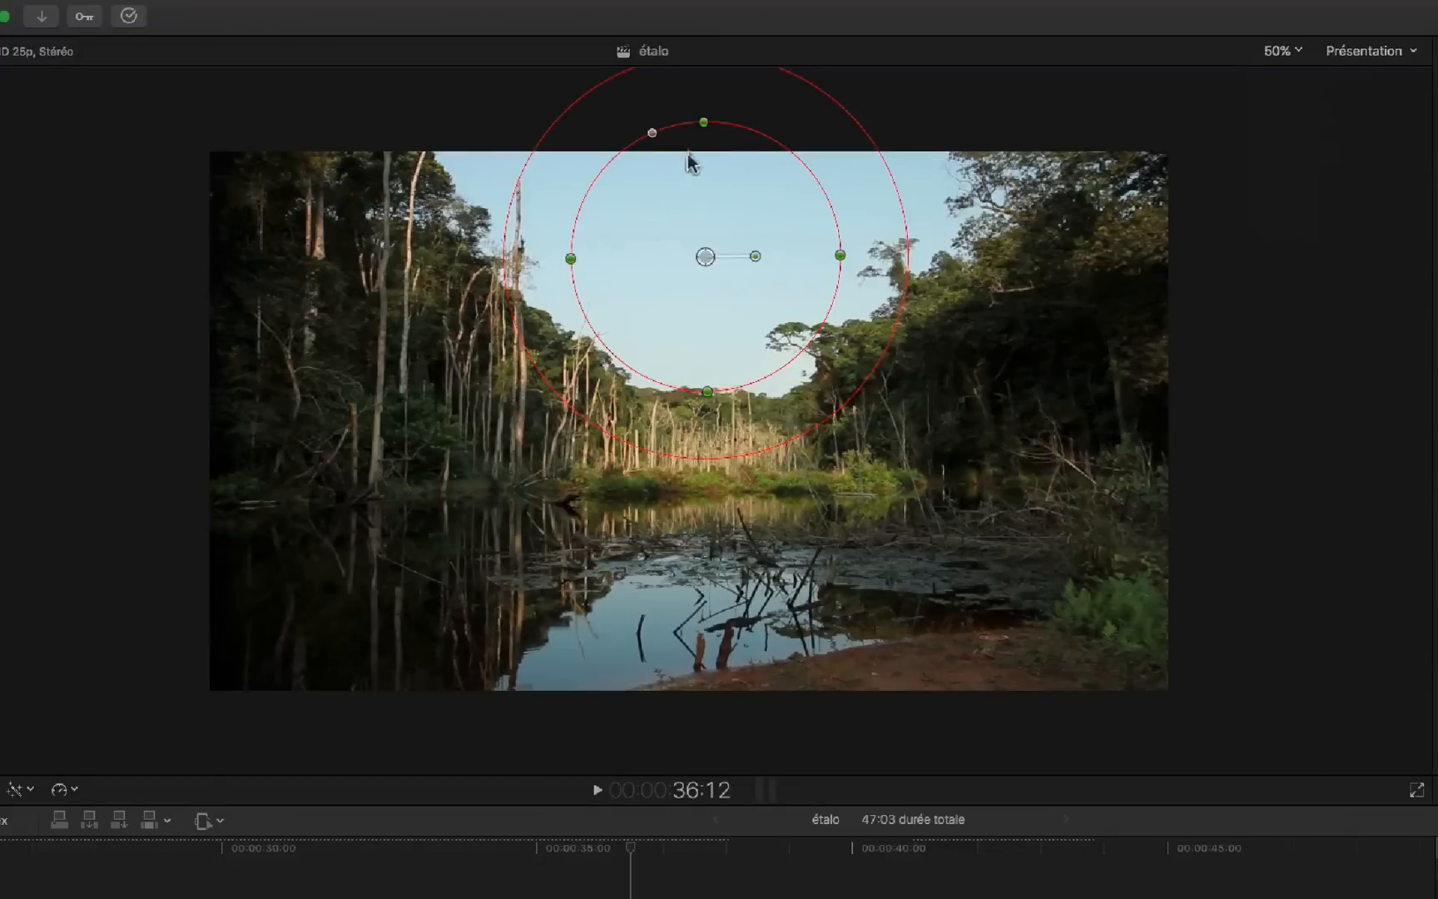
{"action": "left_click_drag", "start_coordinate": [842, 259], "coordinate": [895, 255]}
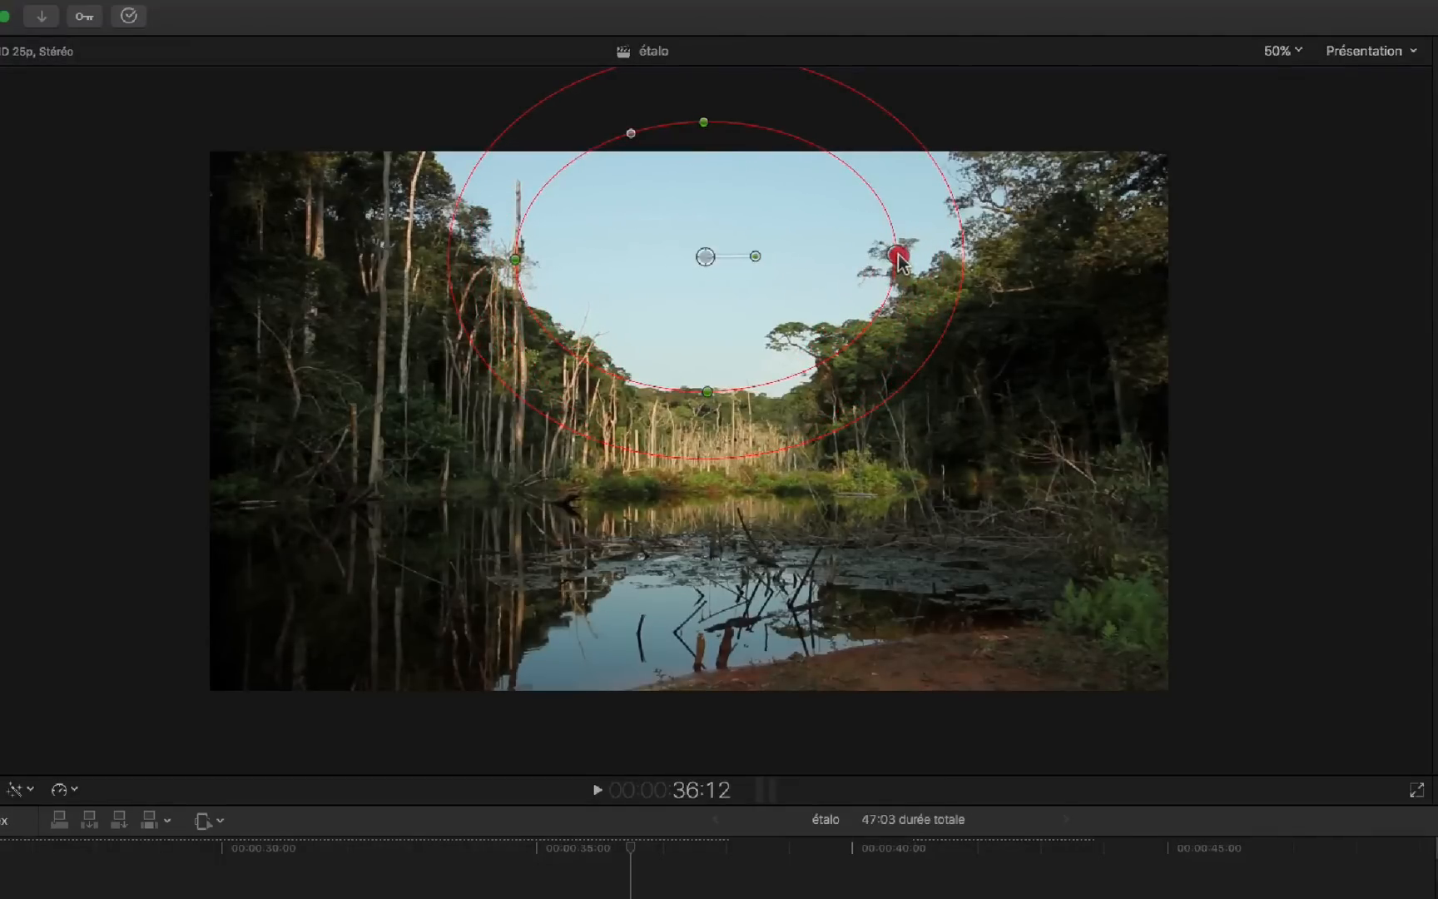
{"action": "left_click_drag", "start_coordinate": [703, 122], "coordinate": [706, 107]}
{"action": "mouse_move", "coordinate": [755, 256]}
{"action": "left_mouse_down"}
{"action": "mouse_move", "coordinate": [761, 272]}
{"action": "mouse_move", "coordinate": [772, 248]}
{"action": "mouse_move", "coordinate": [781, 261]}
{"action": "left_mouse_up"}
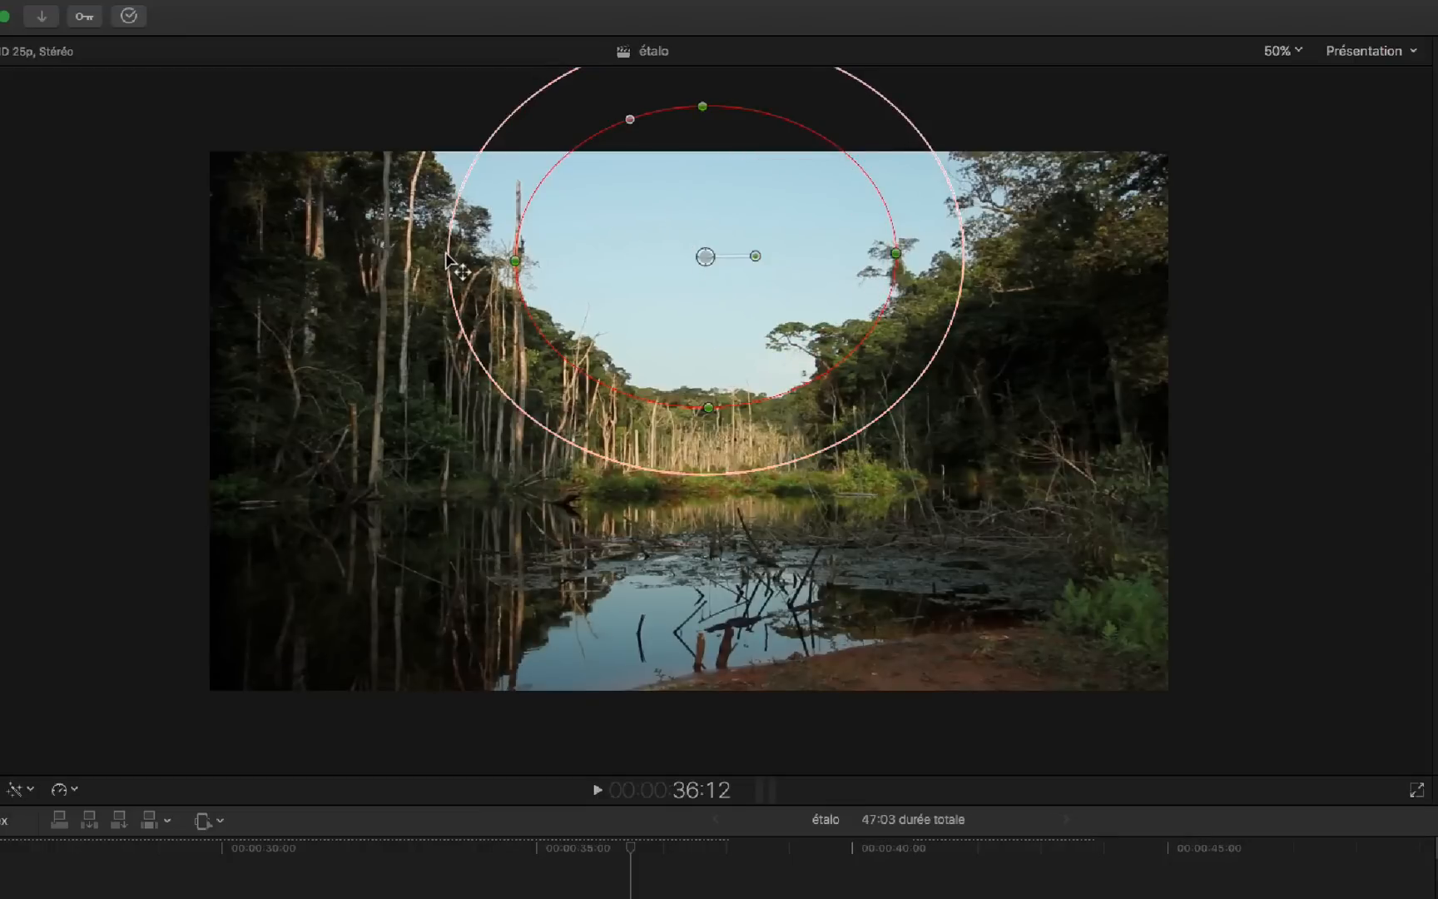
{"action": "left_click_drag", "start_coordinate": [447, 258], "coordinate": [366, 352]}
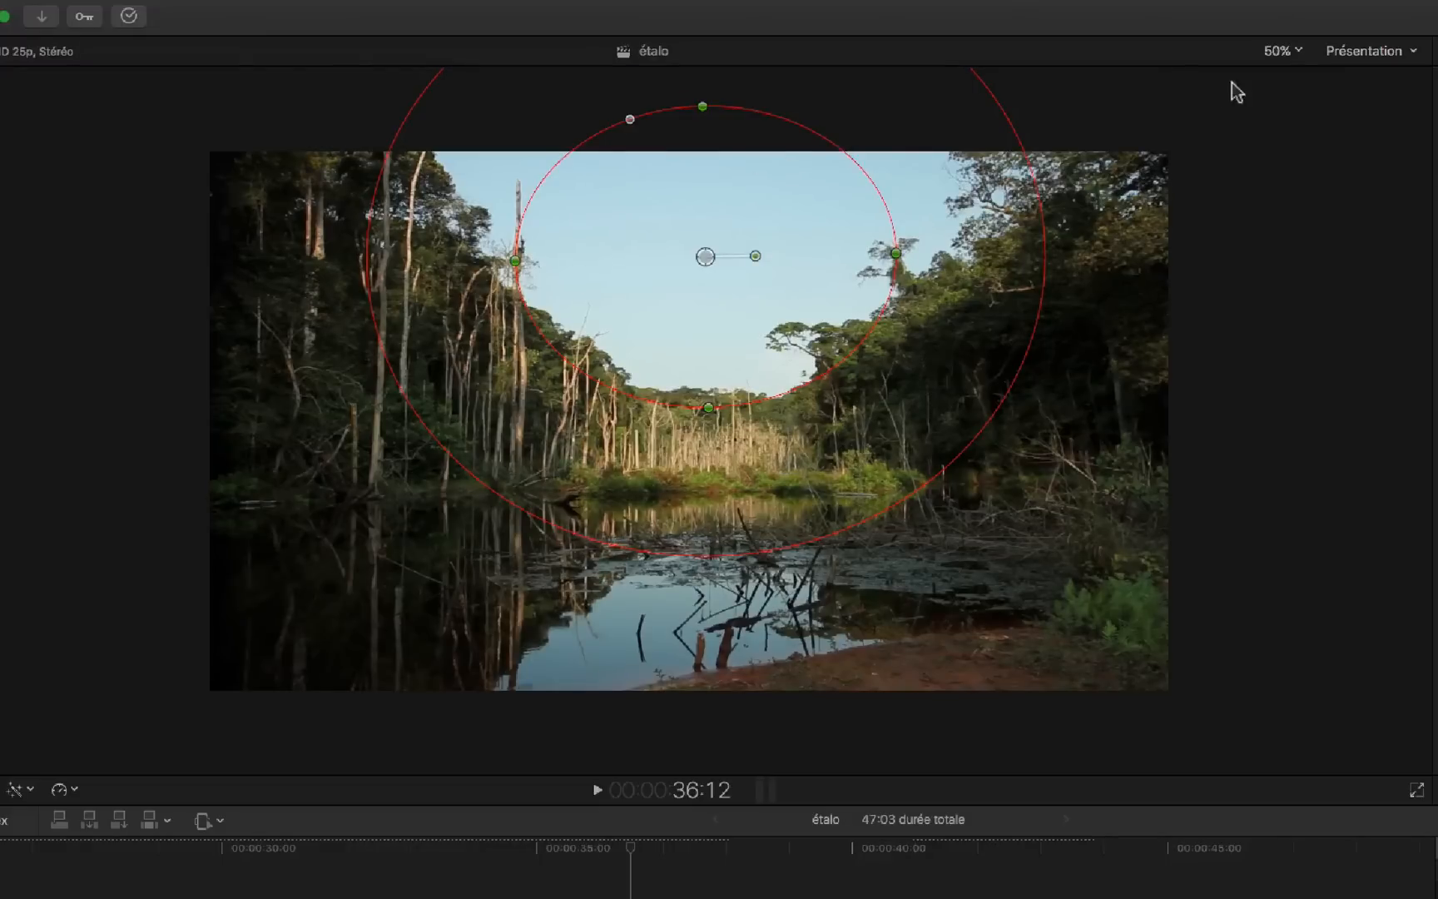
{"action": "left_click", "coordinate": [1298, 52]}
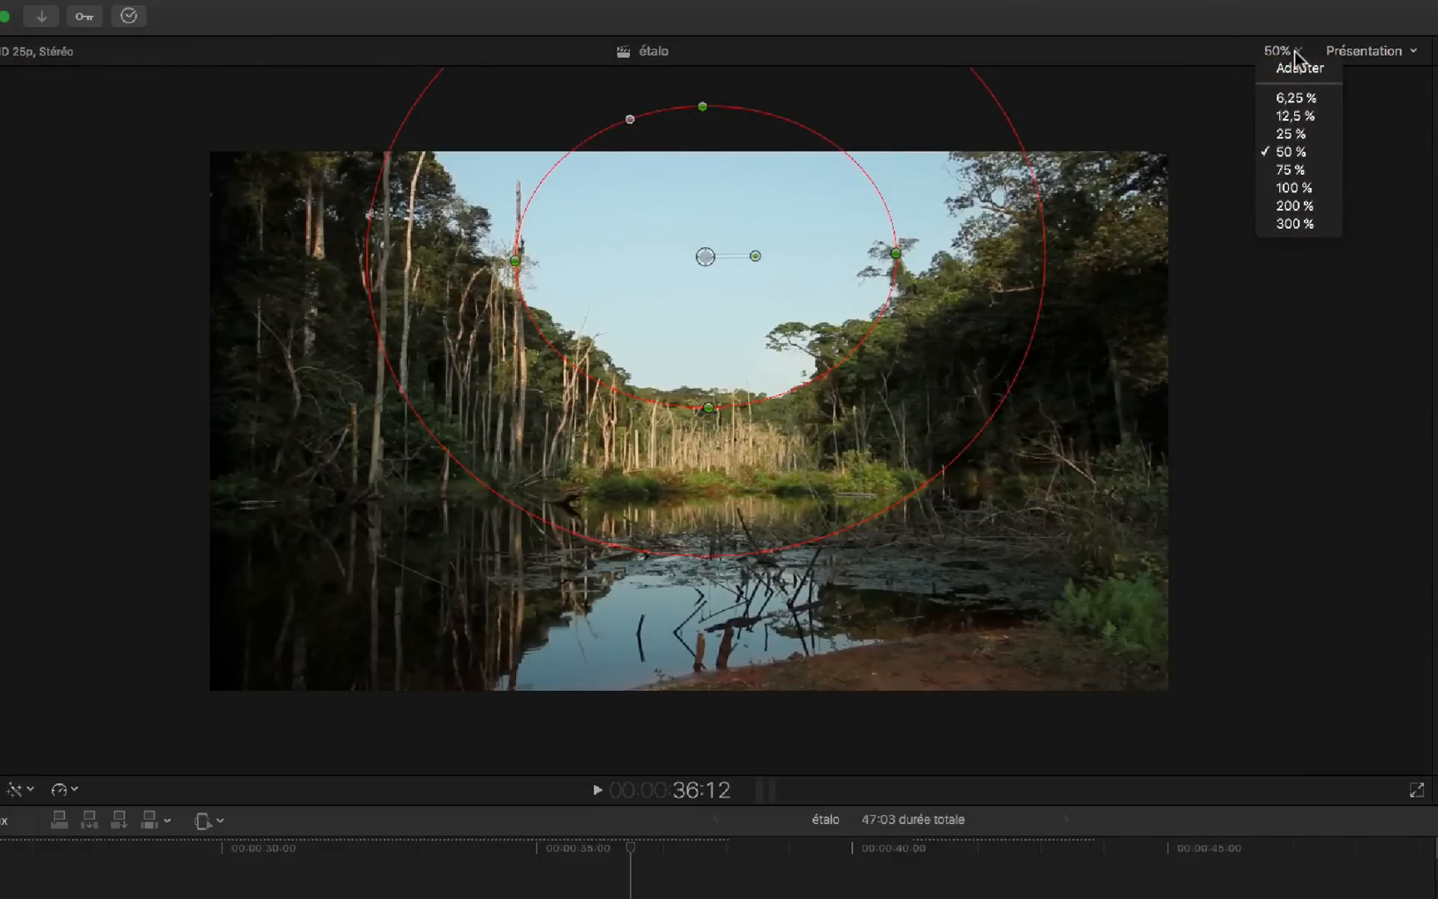
{"action": "left_click", "coordinate": [1296, 67]}
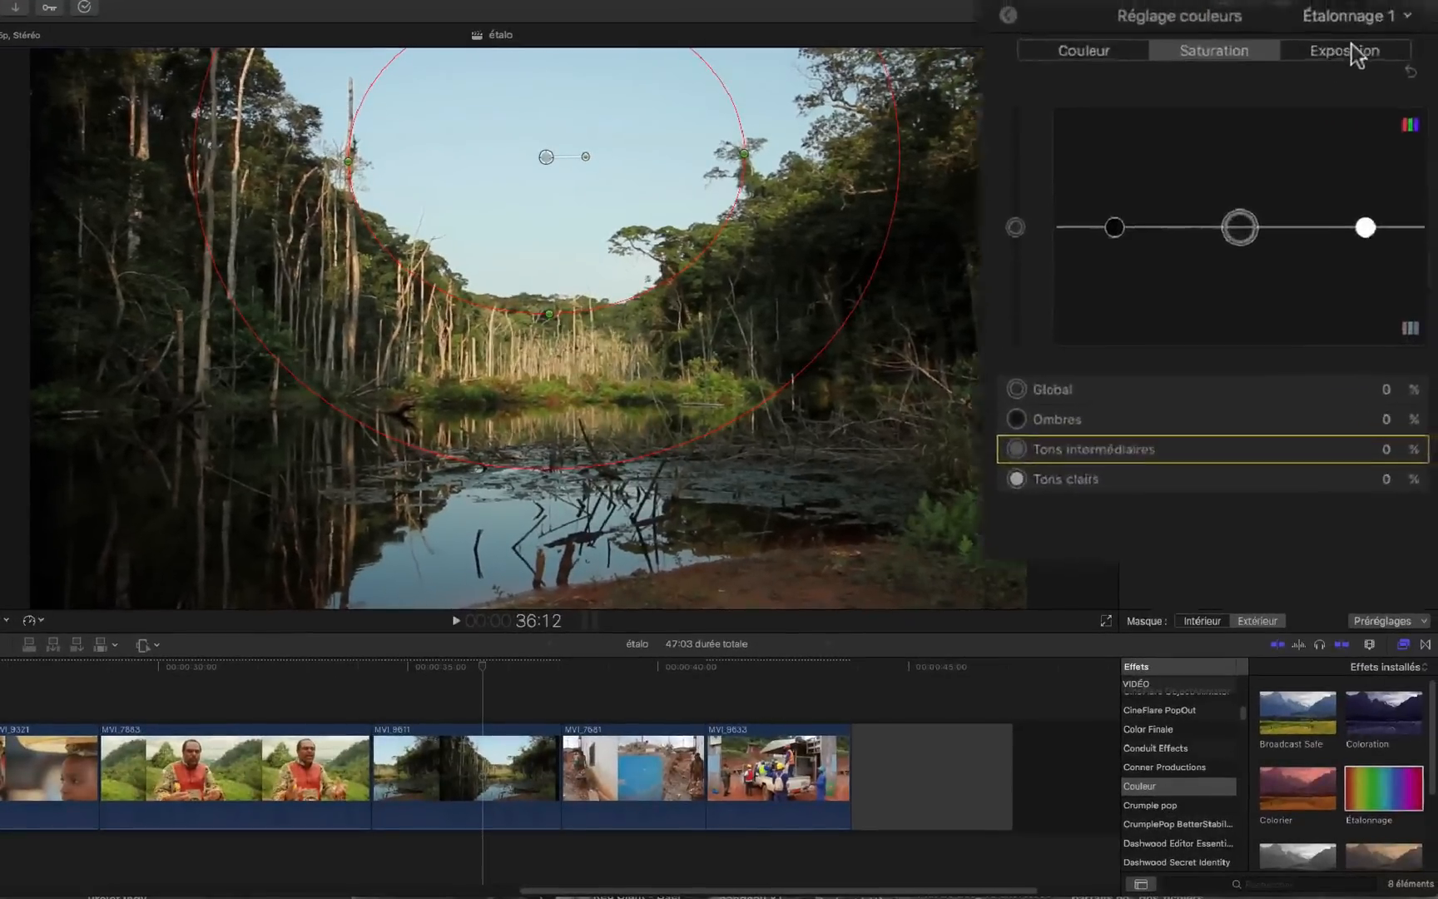
- Brighten the exposure outside the mask by setting the midtones to 13 % and raising the highlights
{"action": "left_click", "coordinate": [1336, 60]}
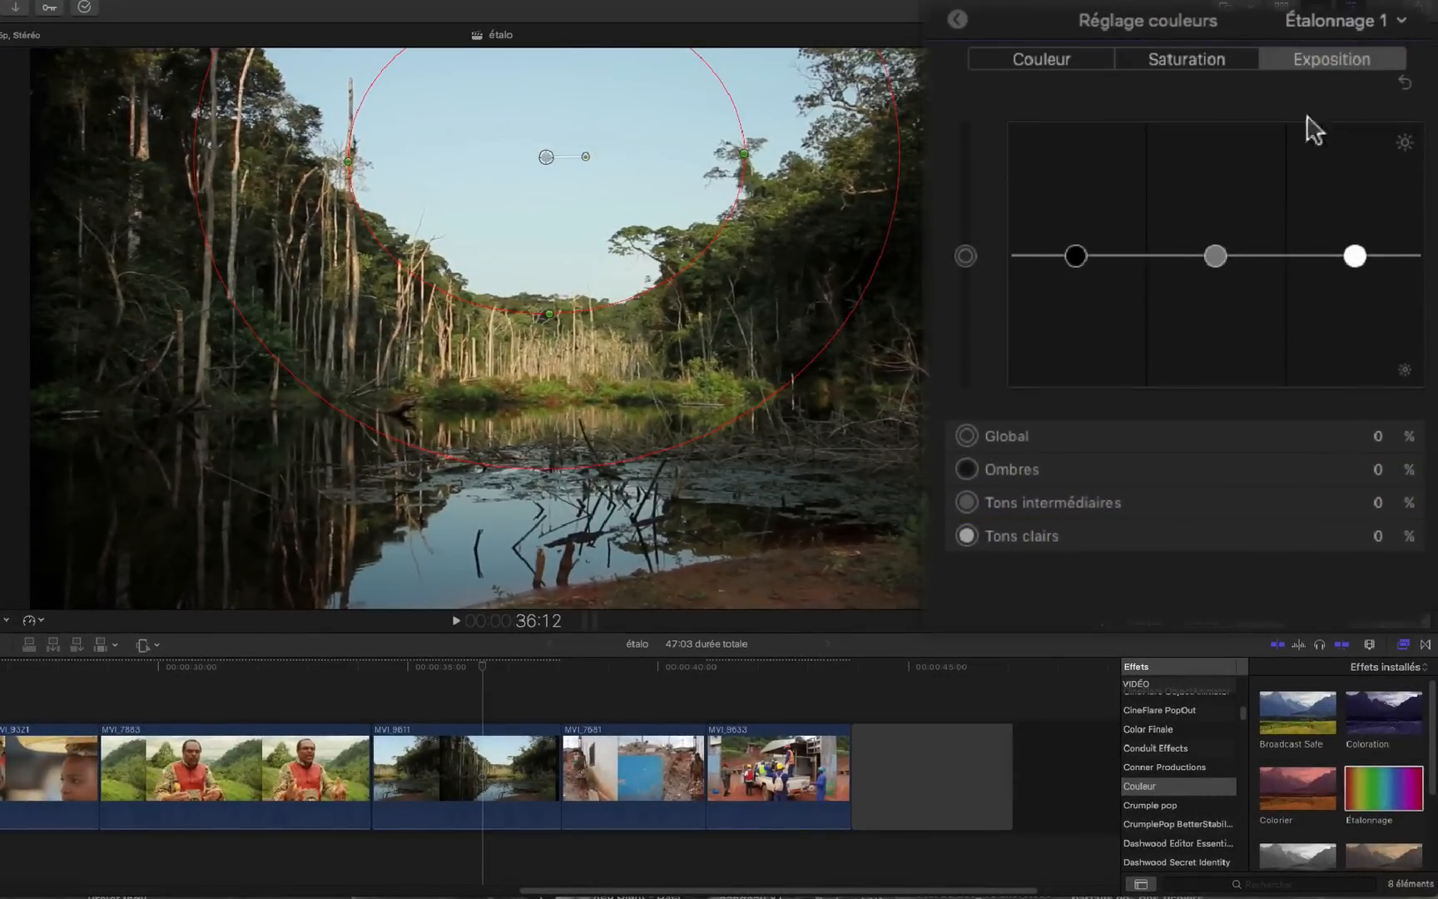
{"action": "left_click_drag", "start_coordinate": [1212, 254], "coordinate": [1213, 243]}
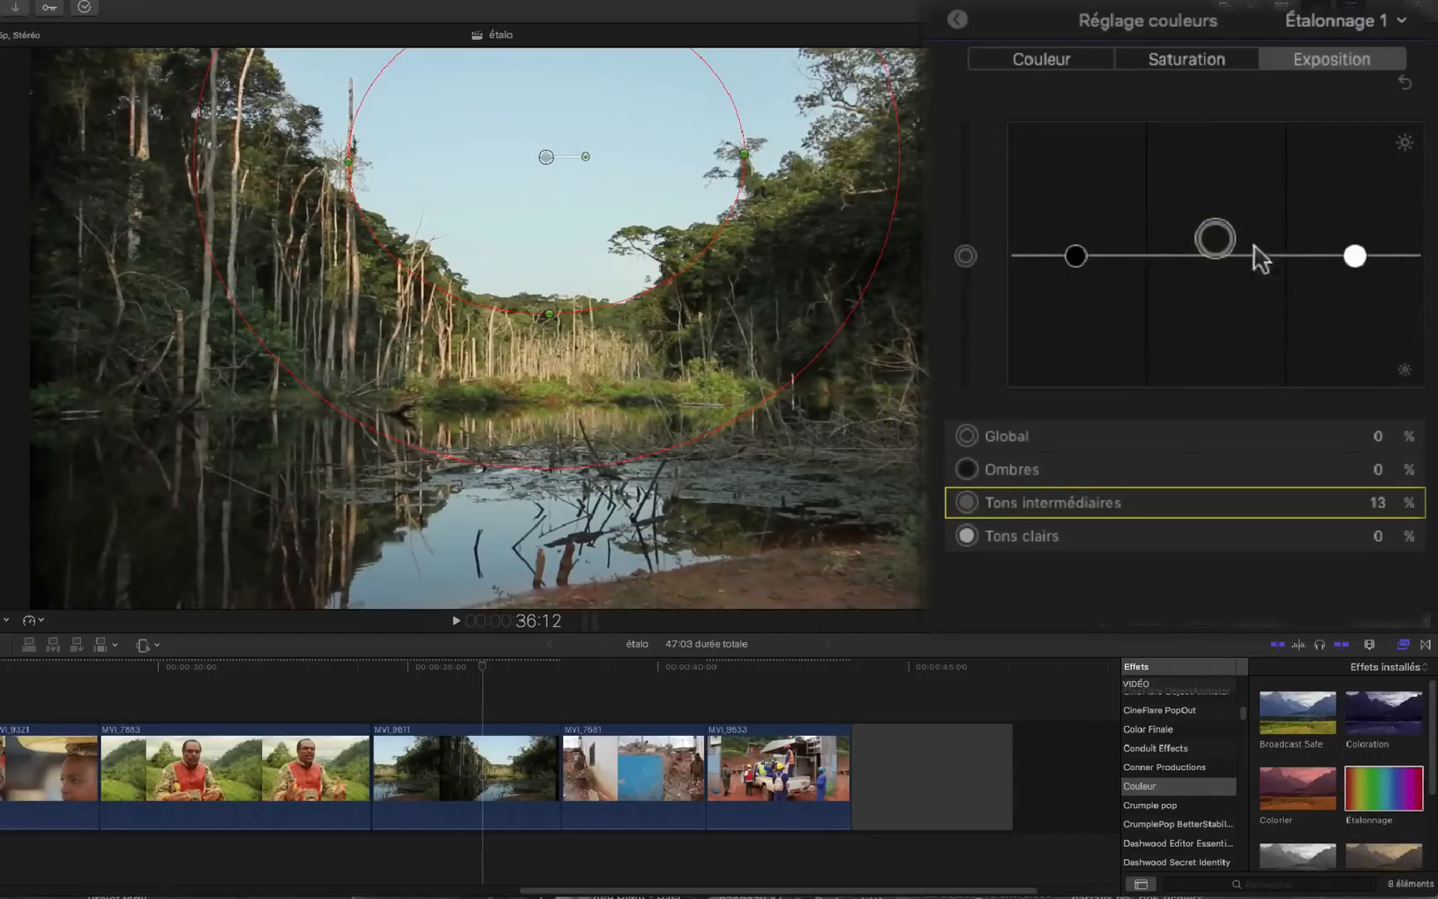
{"action": "left_click_drag", "start_coordinate": [1355, 256], "coordinate": [1356, 219]}
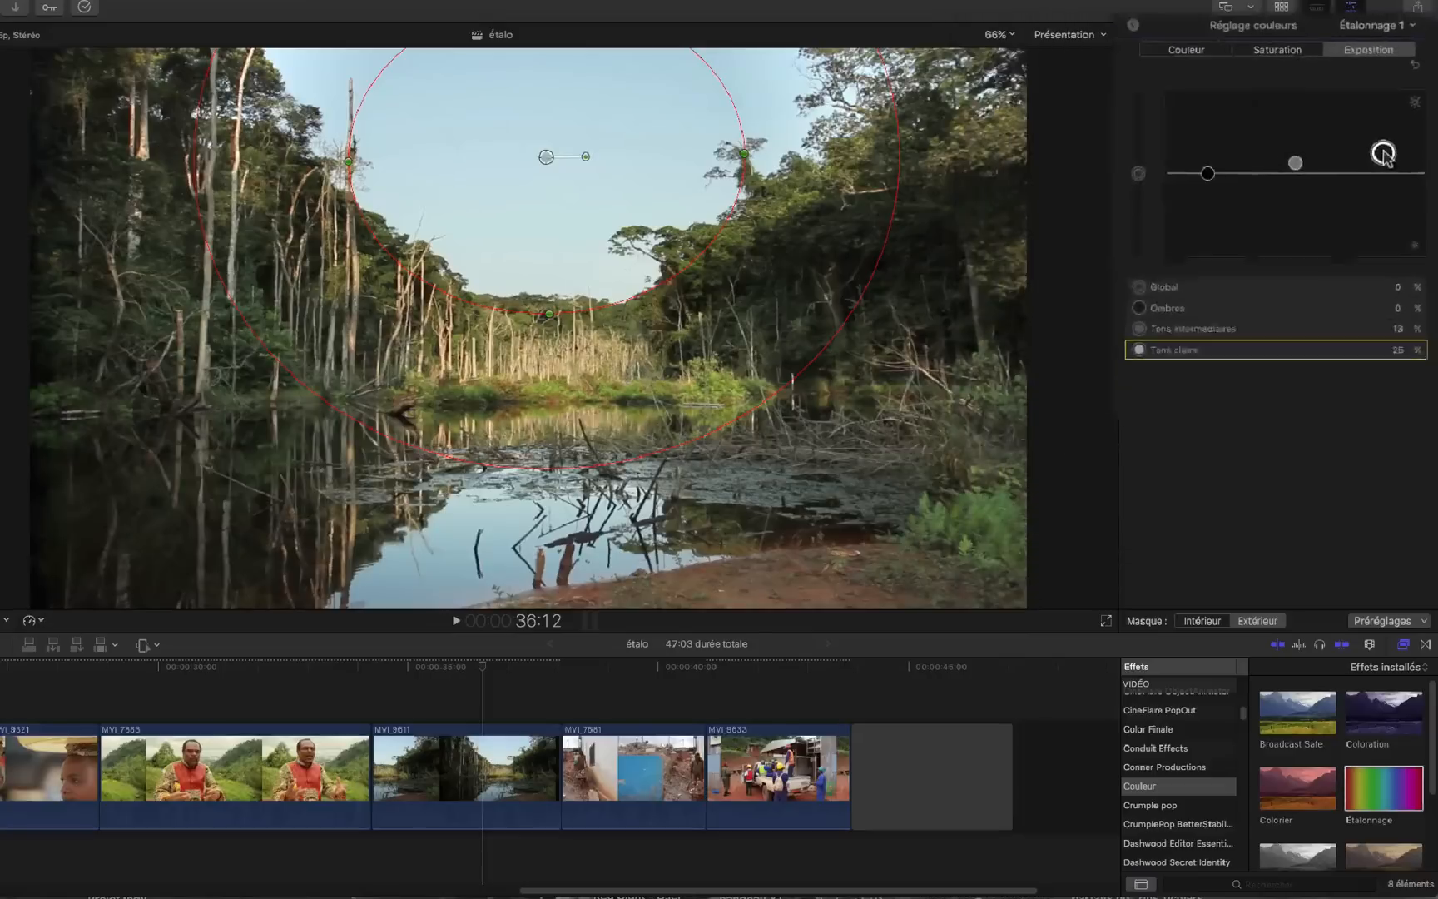
- Darken the exposure inside the mask with shadows at -5 %, midtones at -3 % and highlights at -12 %
{"action": "left_click", "coordinate": [1203, 617]}
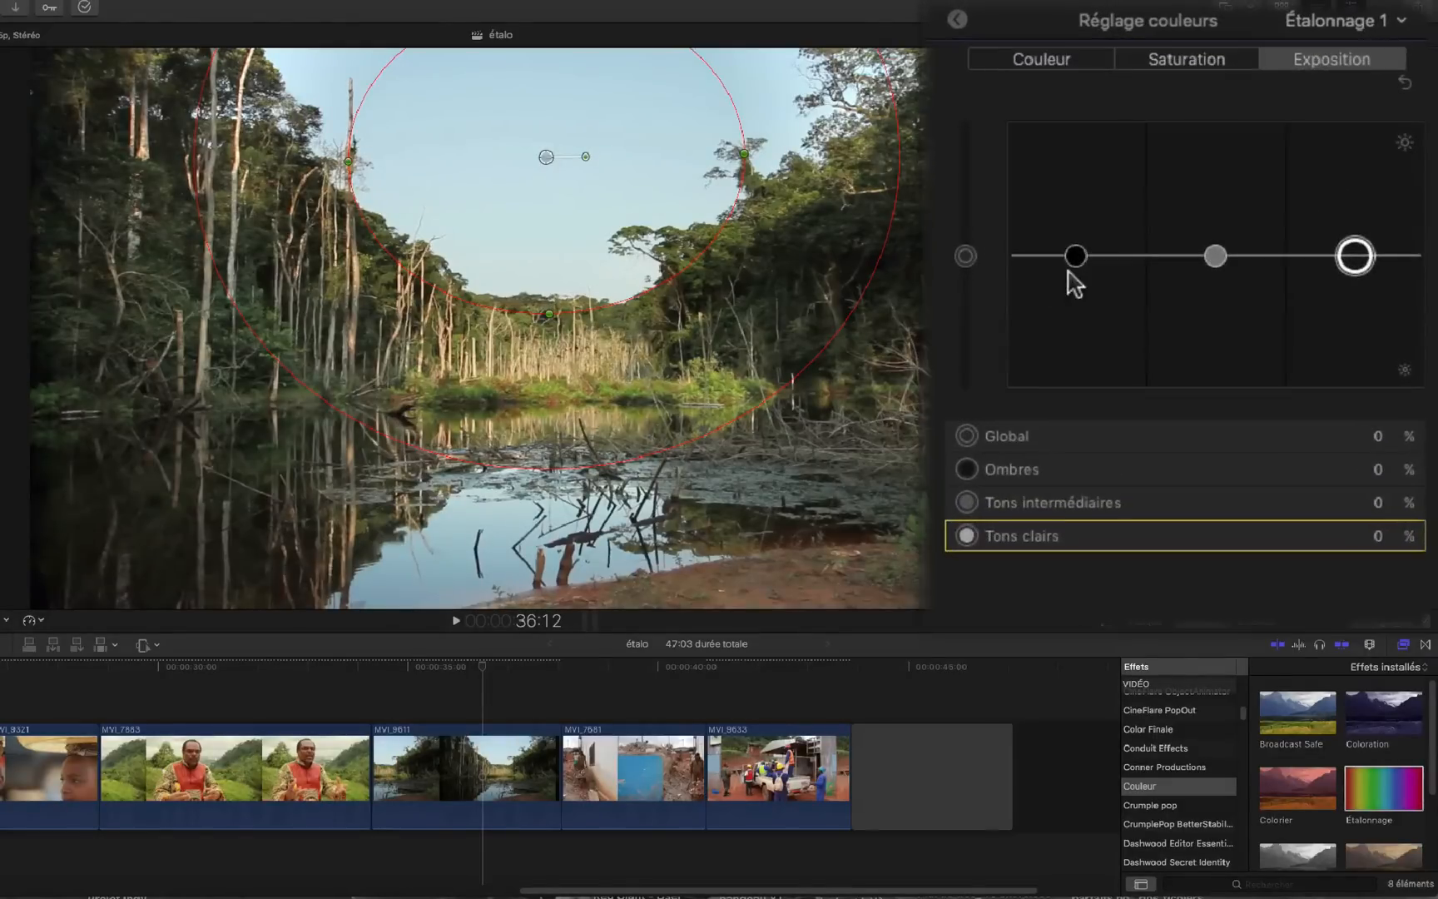
{"action": "left_click", "coordinate": [1211, 176]}
{"action": "left_click_drag", "start_coordinate": [1074, 257], "coordinate": [1076, 266]}
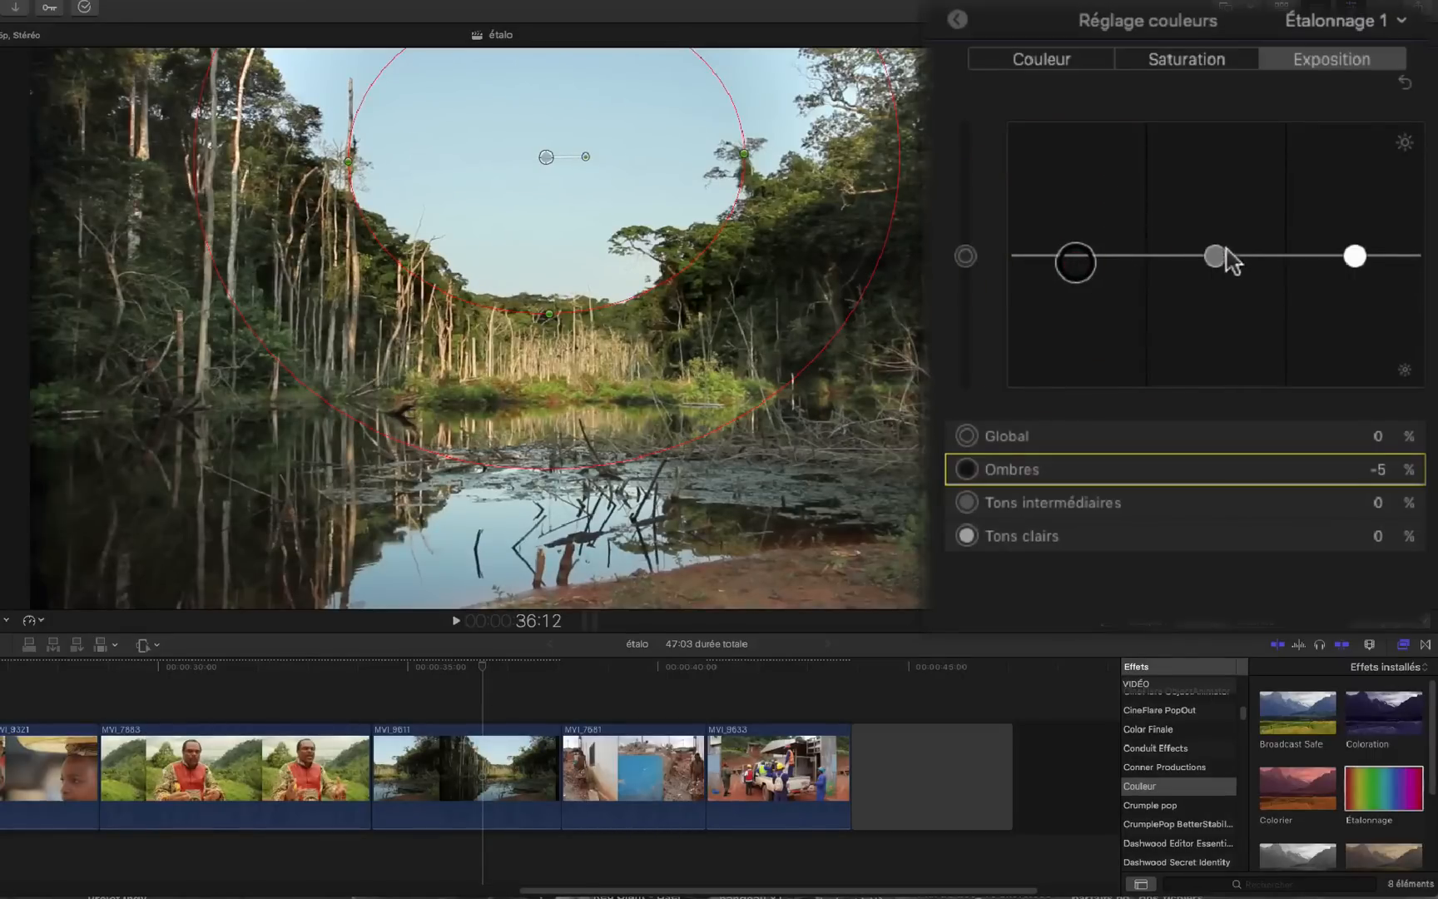
{"action": "mouse_move", "coordinate": [1216, 256]}
{"action": "left_mouse_down"}
{"action": "mouse_move", "coordinate": [1220, 268]}
{"action": "mouse_move", "coordinate": [1221, 256]}
{"action": "left_mouse_up"}
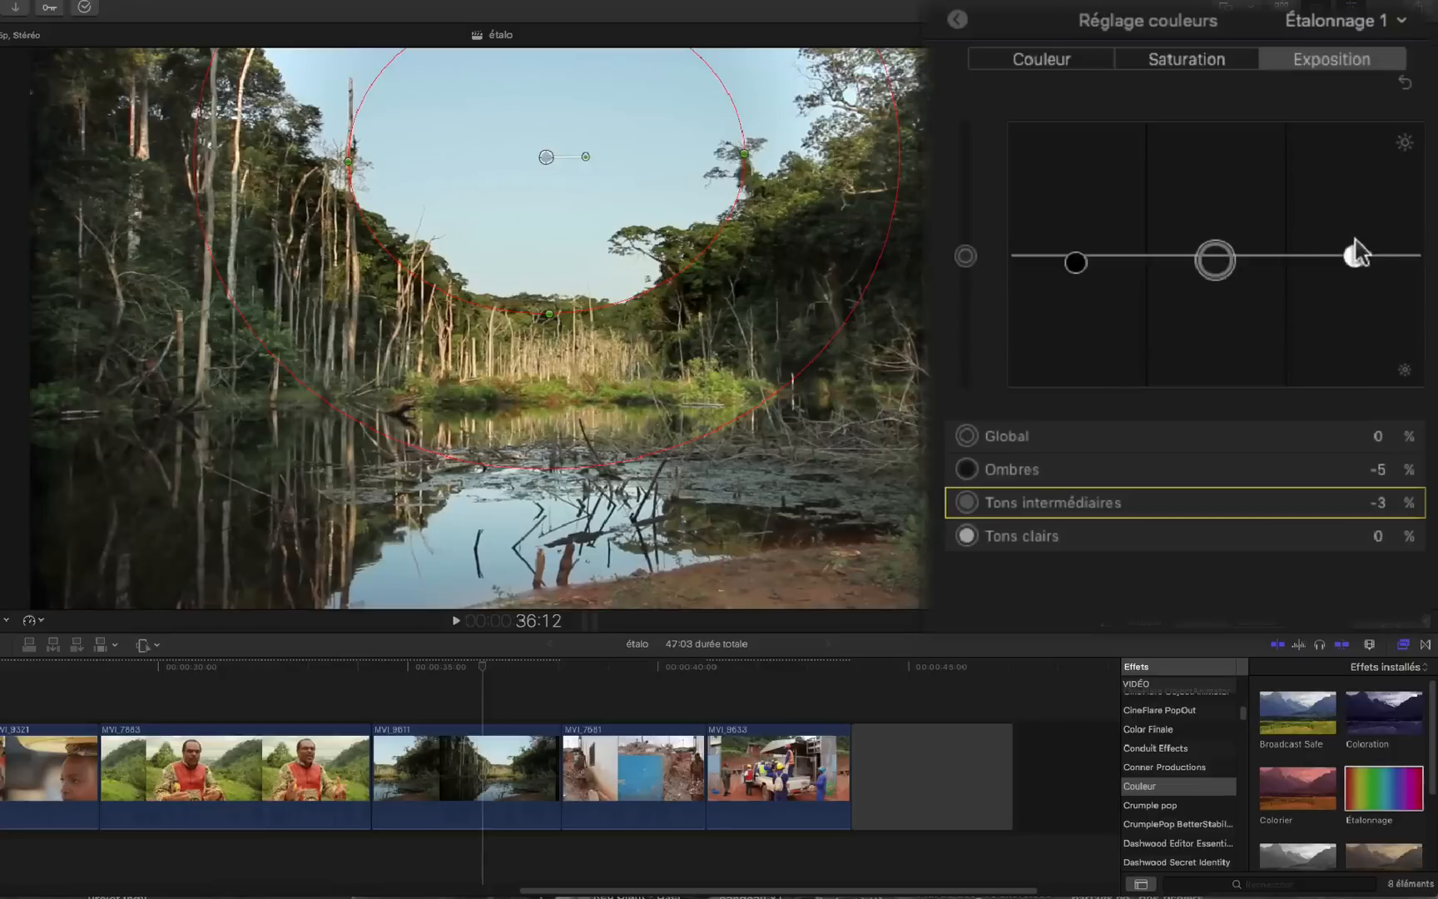
{"action": "left_click_drag", "start_coordinate": [1355, 257], "coordinate": [1356, 270]}
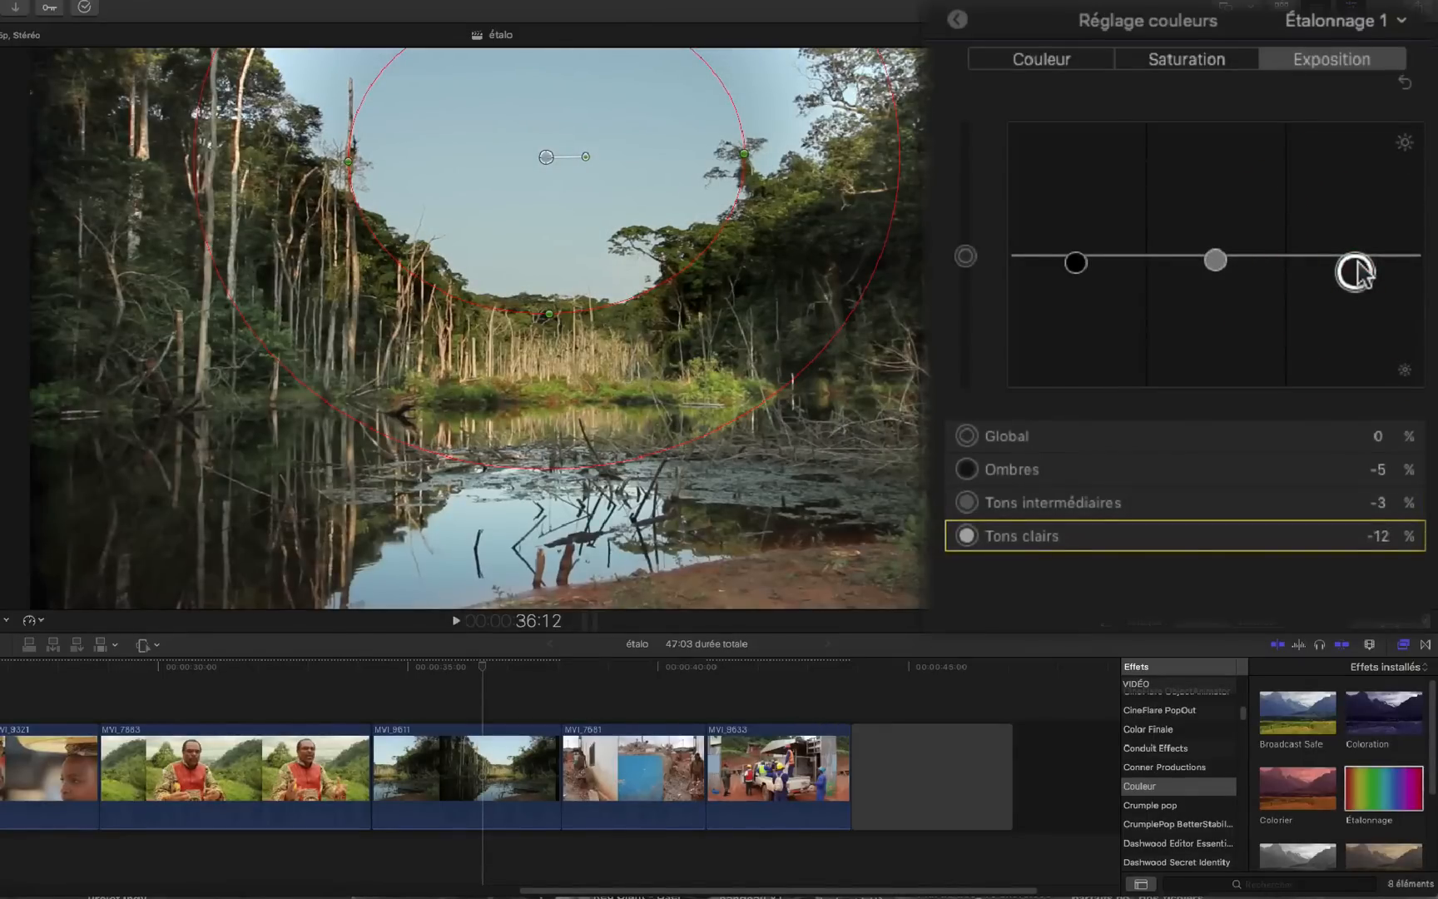
- Compare the swamp image with the shape mask disabled and enabled again
{"action": "left_click", "coordinate": [958, 20]}
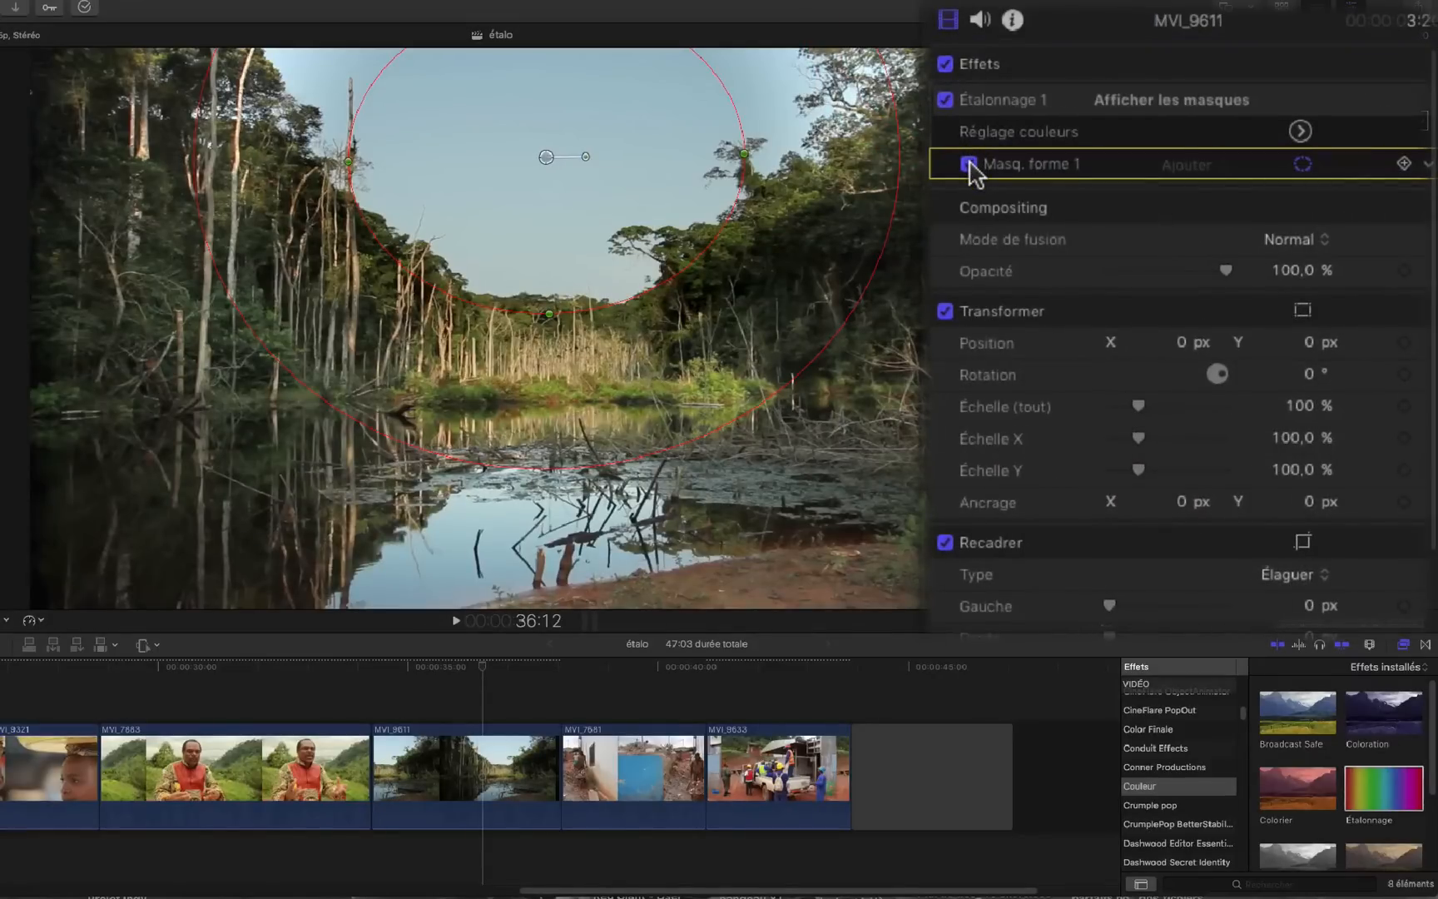
{"action": "left_click", "coordinate": [969, 164]}
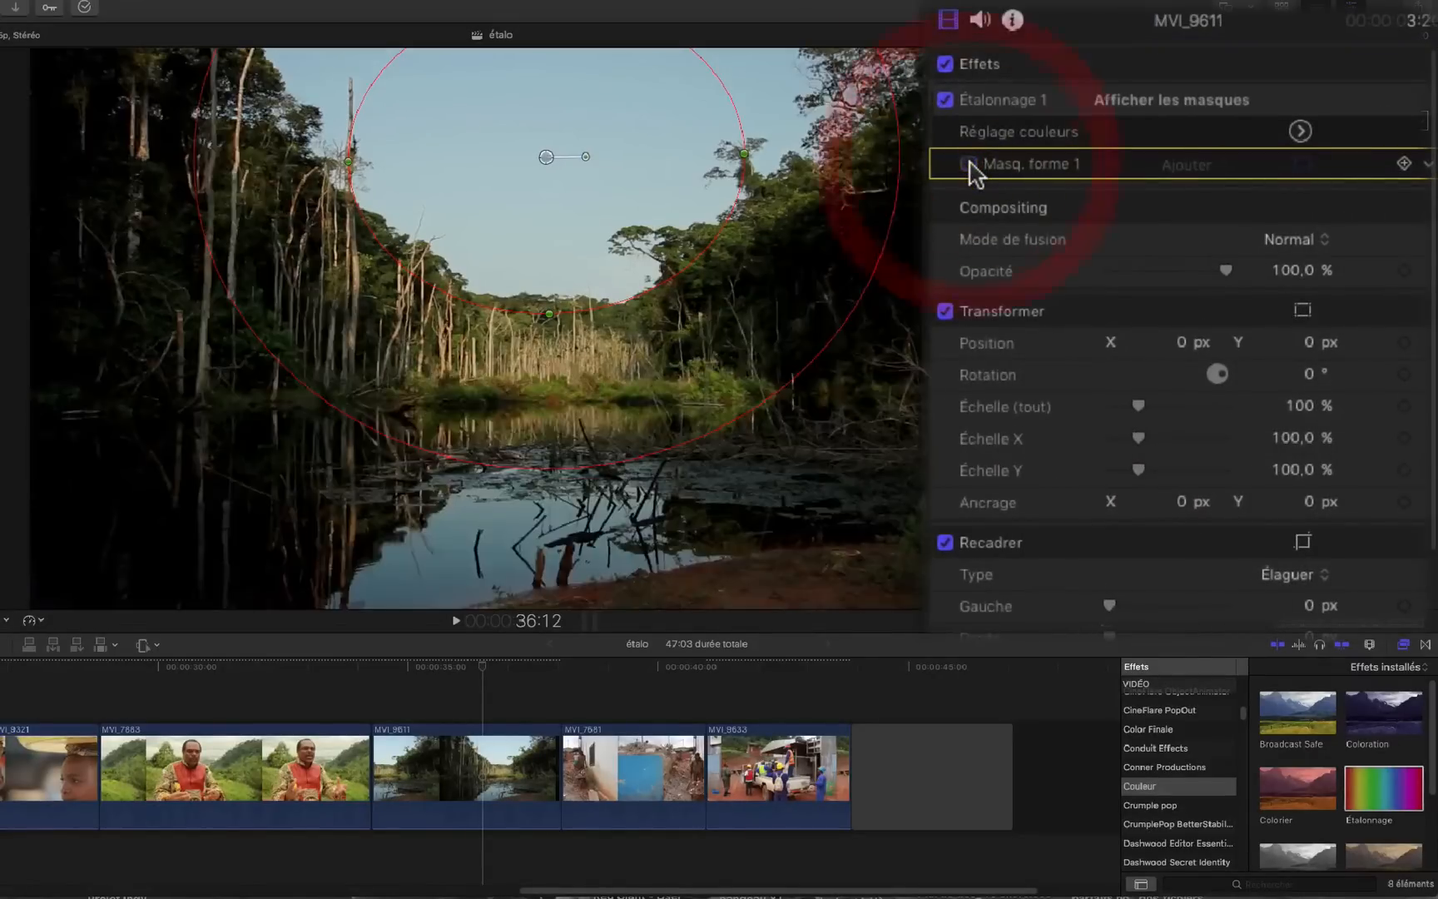
{"action": "left_click", "coordinate": [968, 164]}
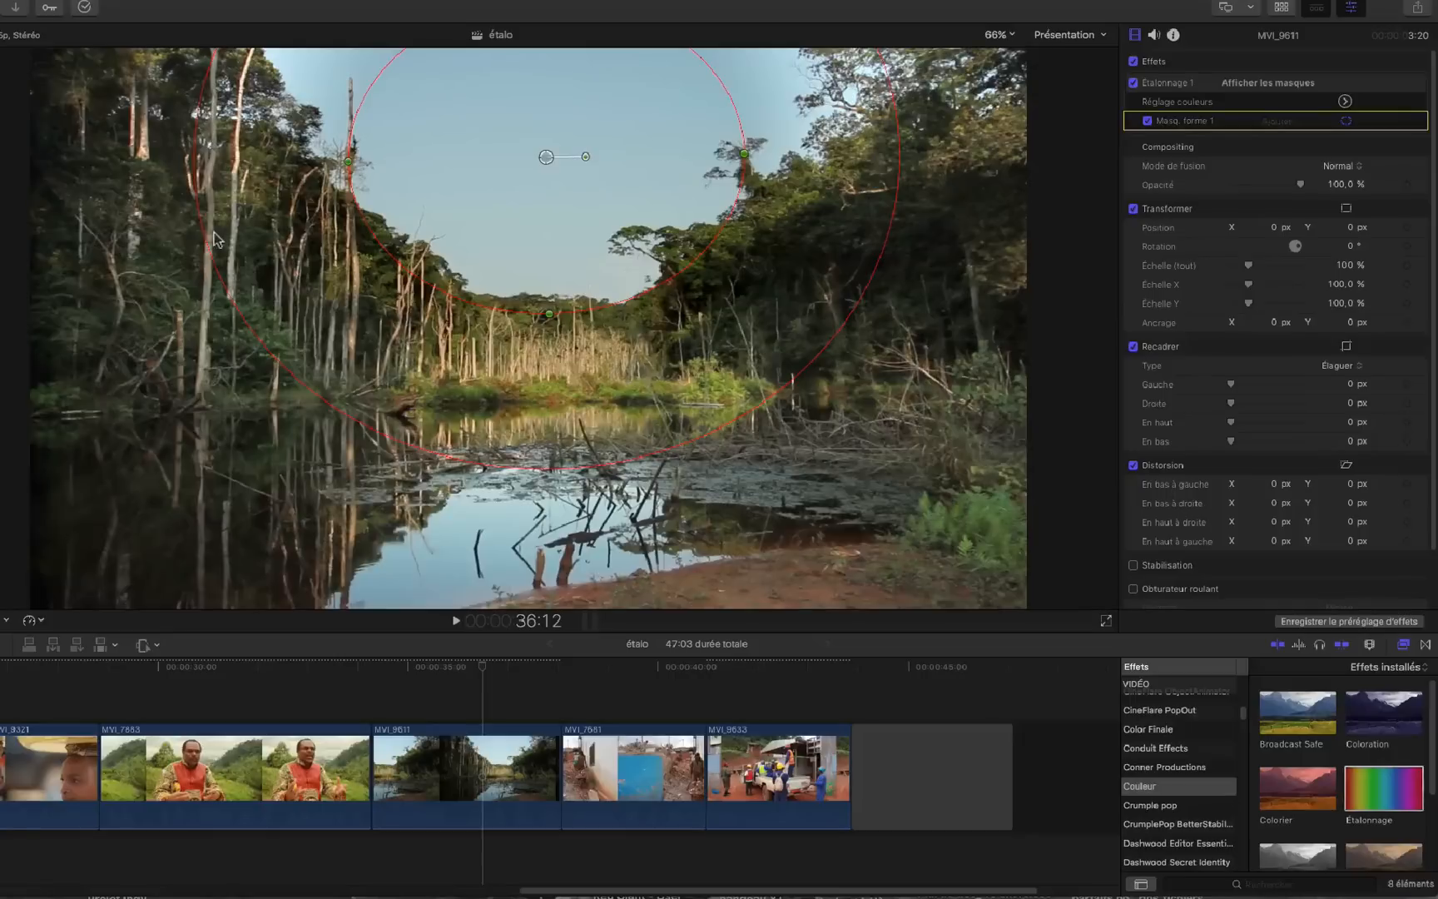
- Collapse the mask's outer feather onto its inner edge, and widen it far beyond the sky for a soft transition
{"action": "left_click_drag", "start_coordinate": [206, 246], "coordinate": [362, 238]}
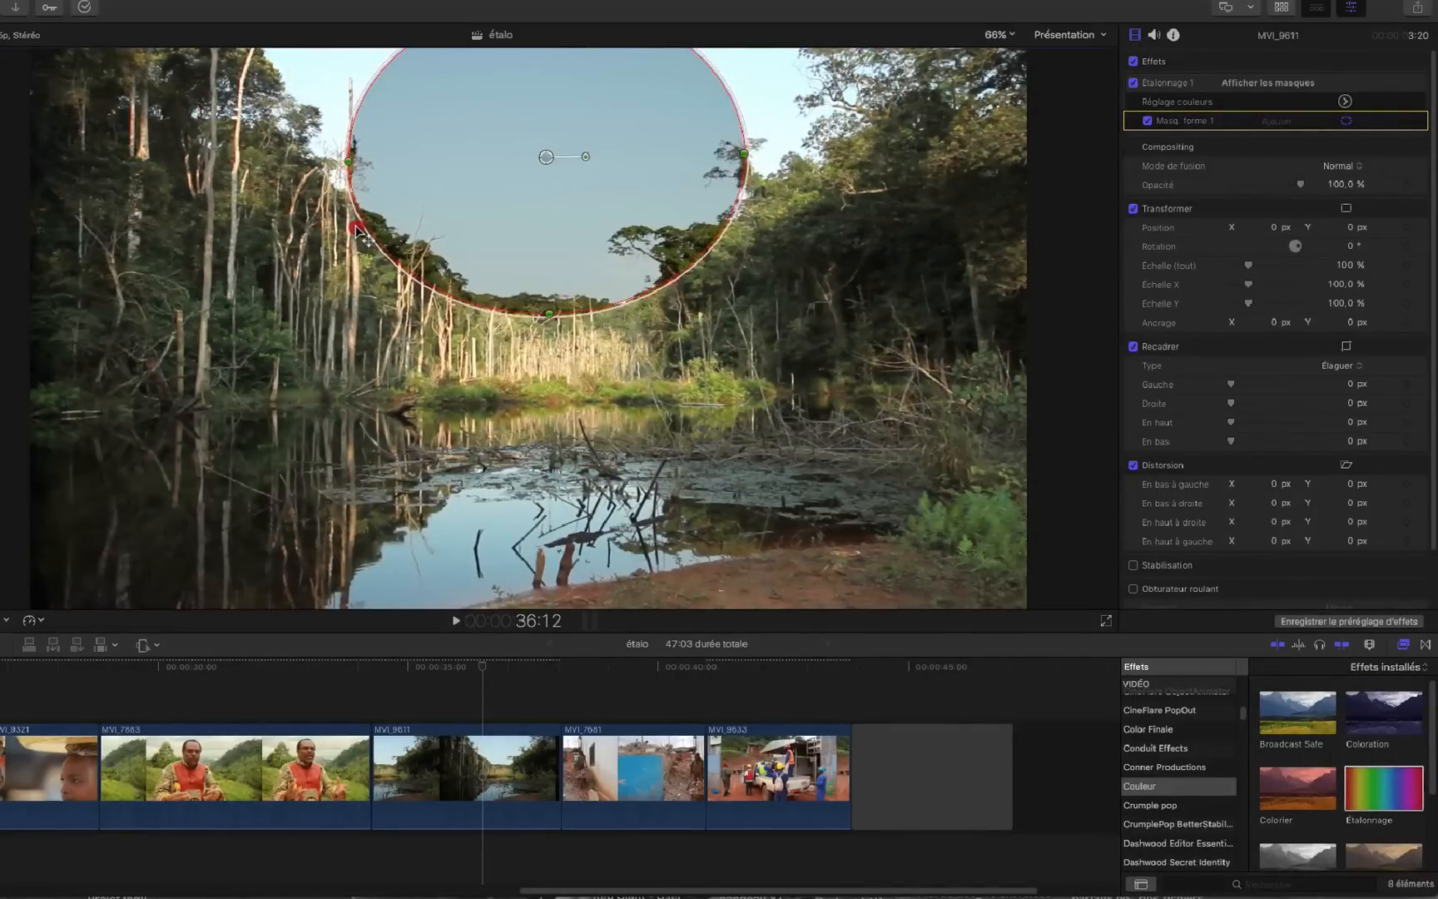
{"action": "left_click_drag", "start_coordinate": [358, 233], "coordinate": [155, 270]}
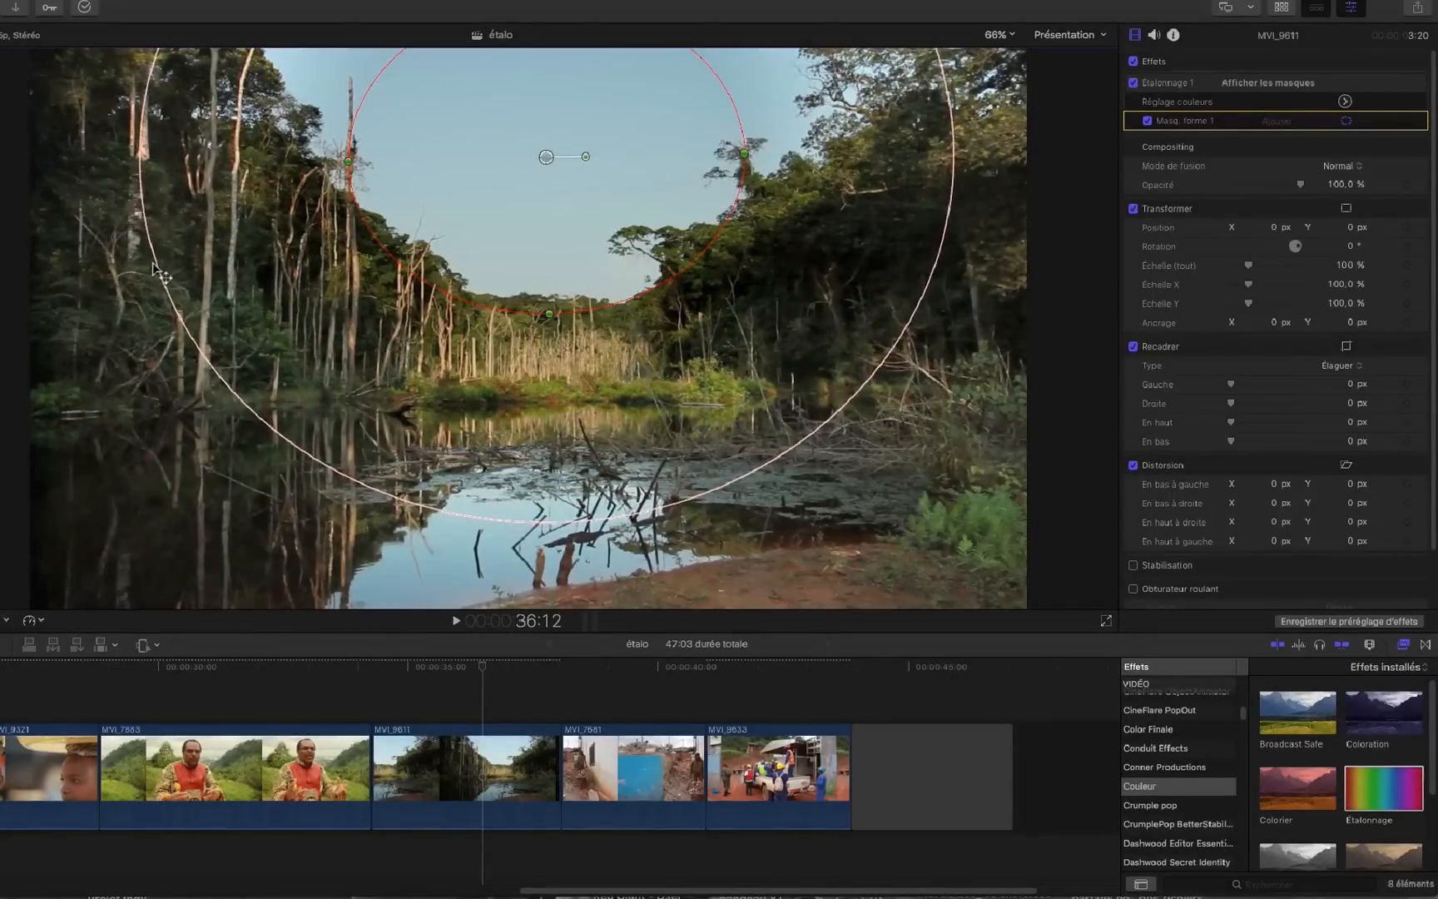
{"action": "left_click", "coordinate": [154, 268]}
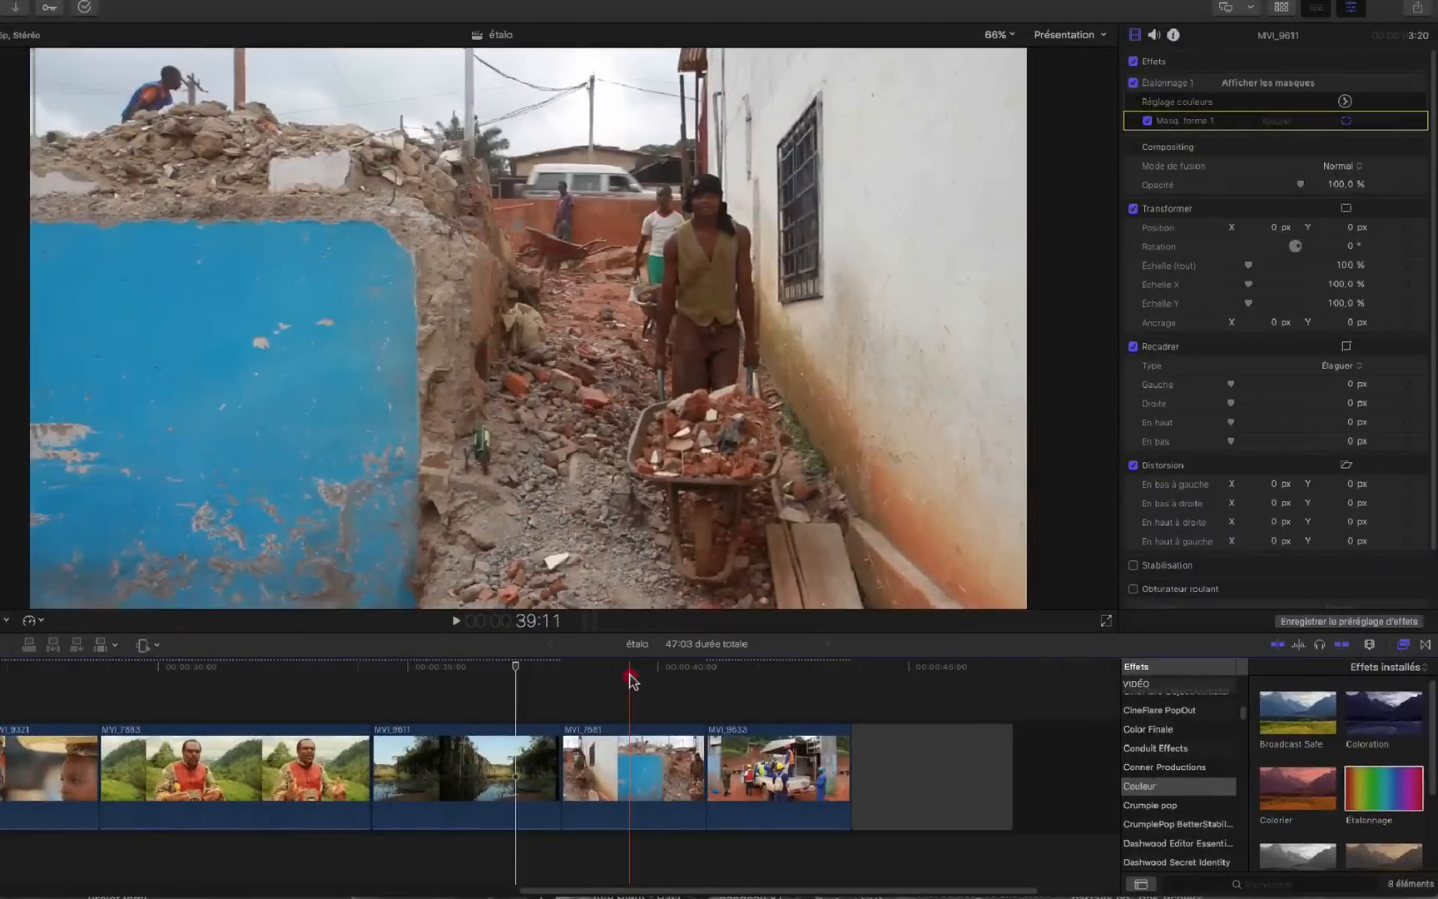
- Apply the Étalonnage effect to clip MVI_7681 and add a color mask to it
{"action": "left_click", "coordinate": [630, 681]}
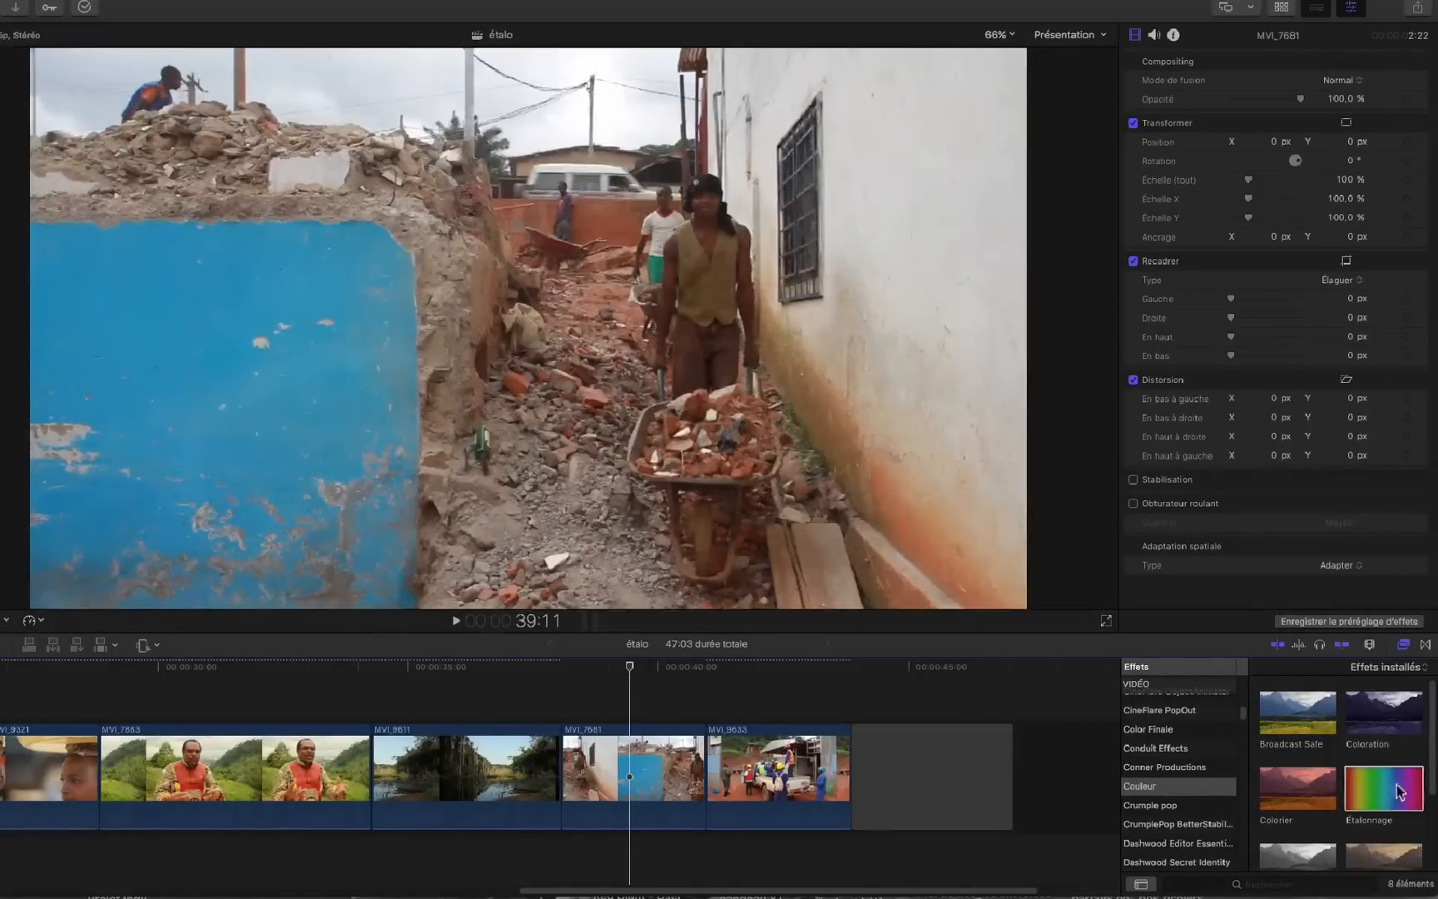
{"action": "left_click_drag", "start_coordinate": [1373, 790], "coordinate": [628, 782]}
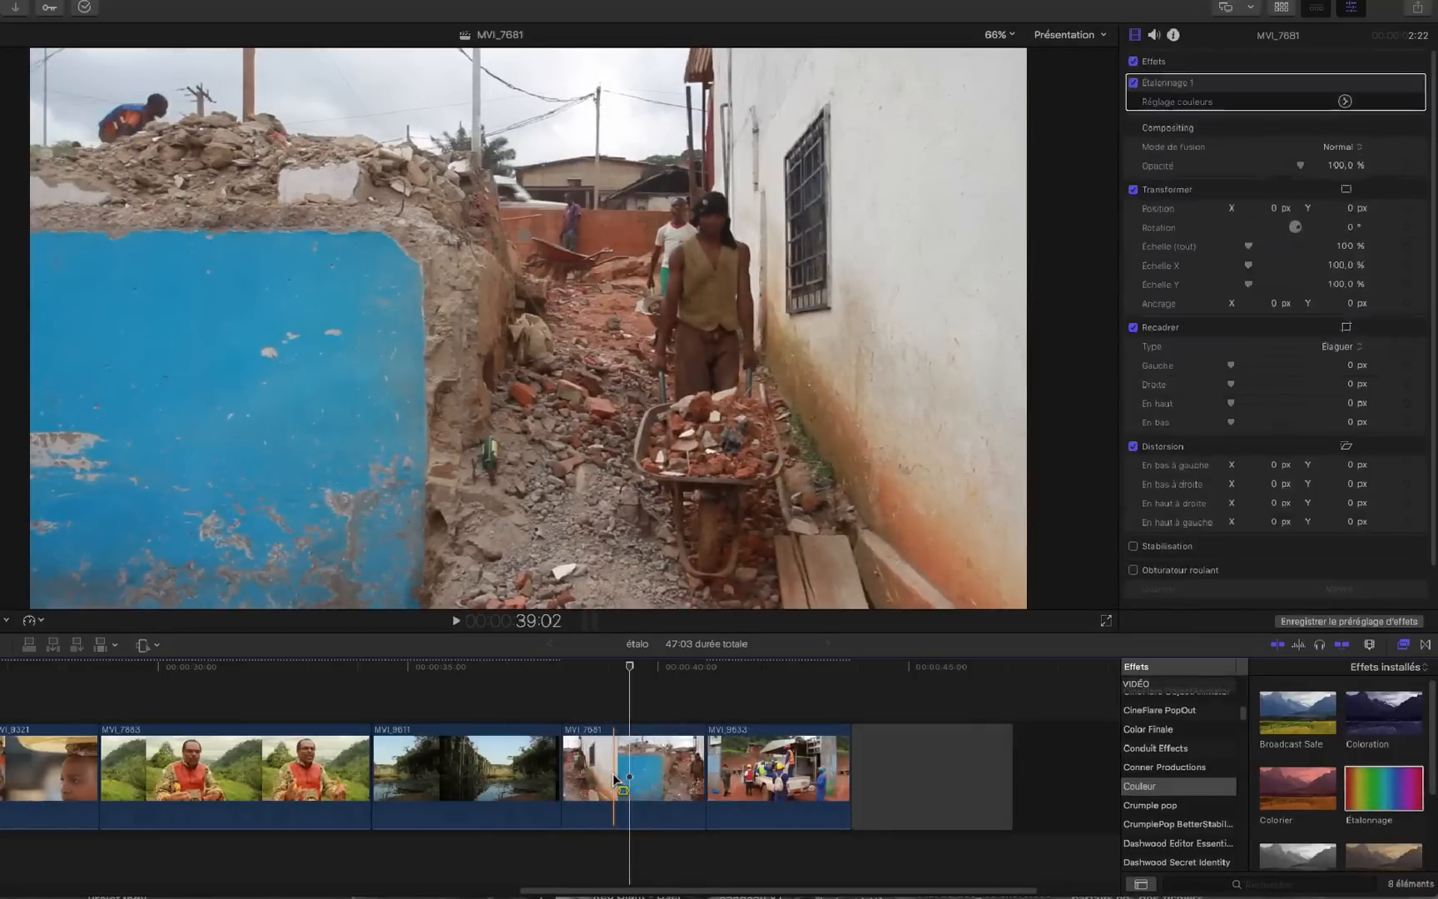
{"action": "left_click", "coordinate": [1335, 84]}
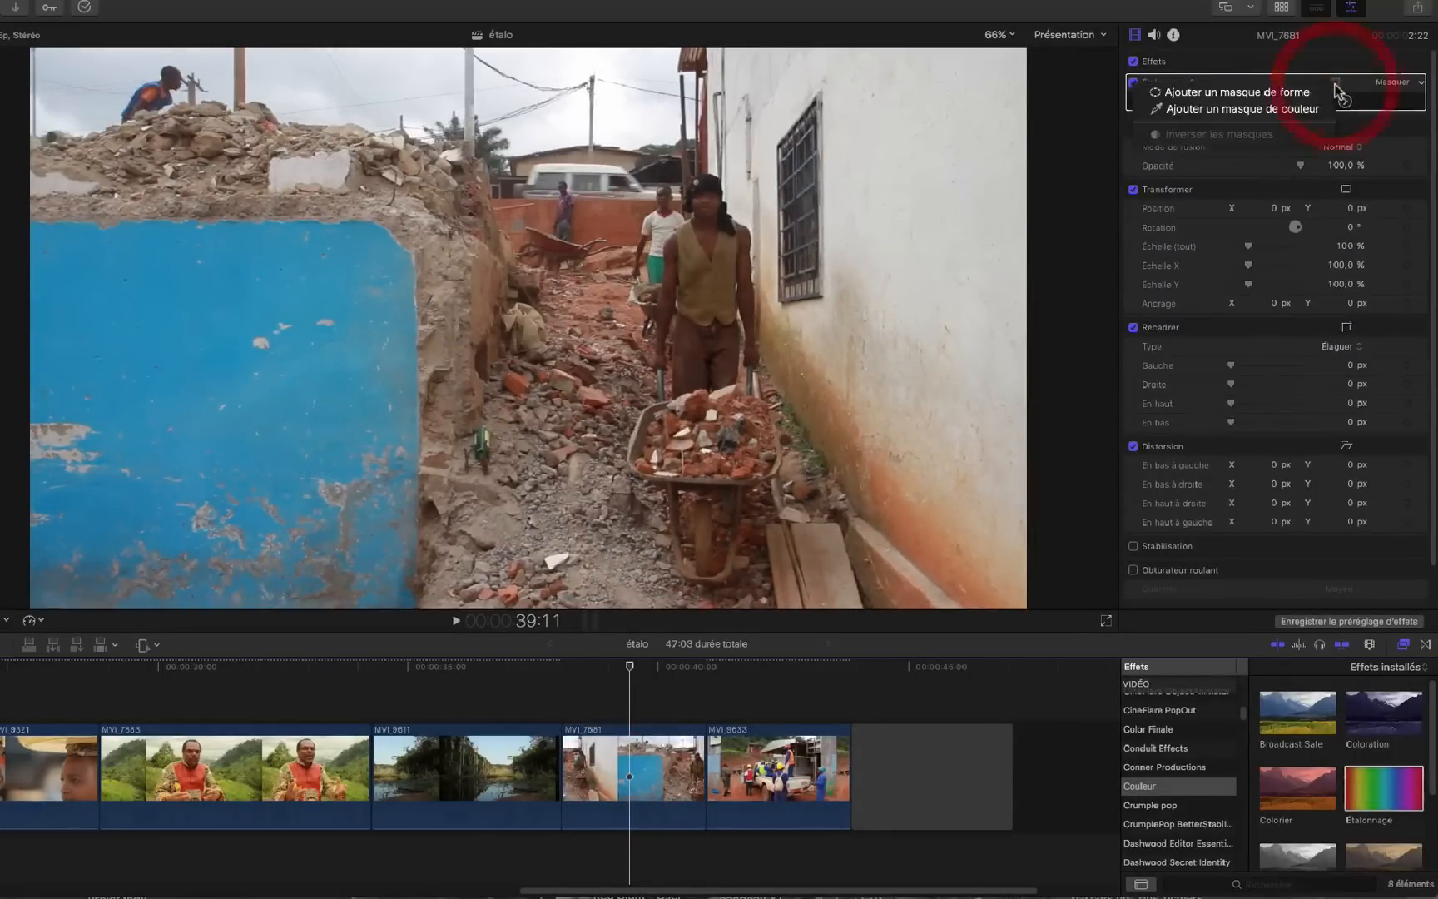
{"action": "left_click", "coordinate": [1264, 117]}
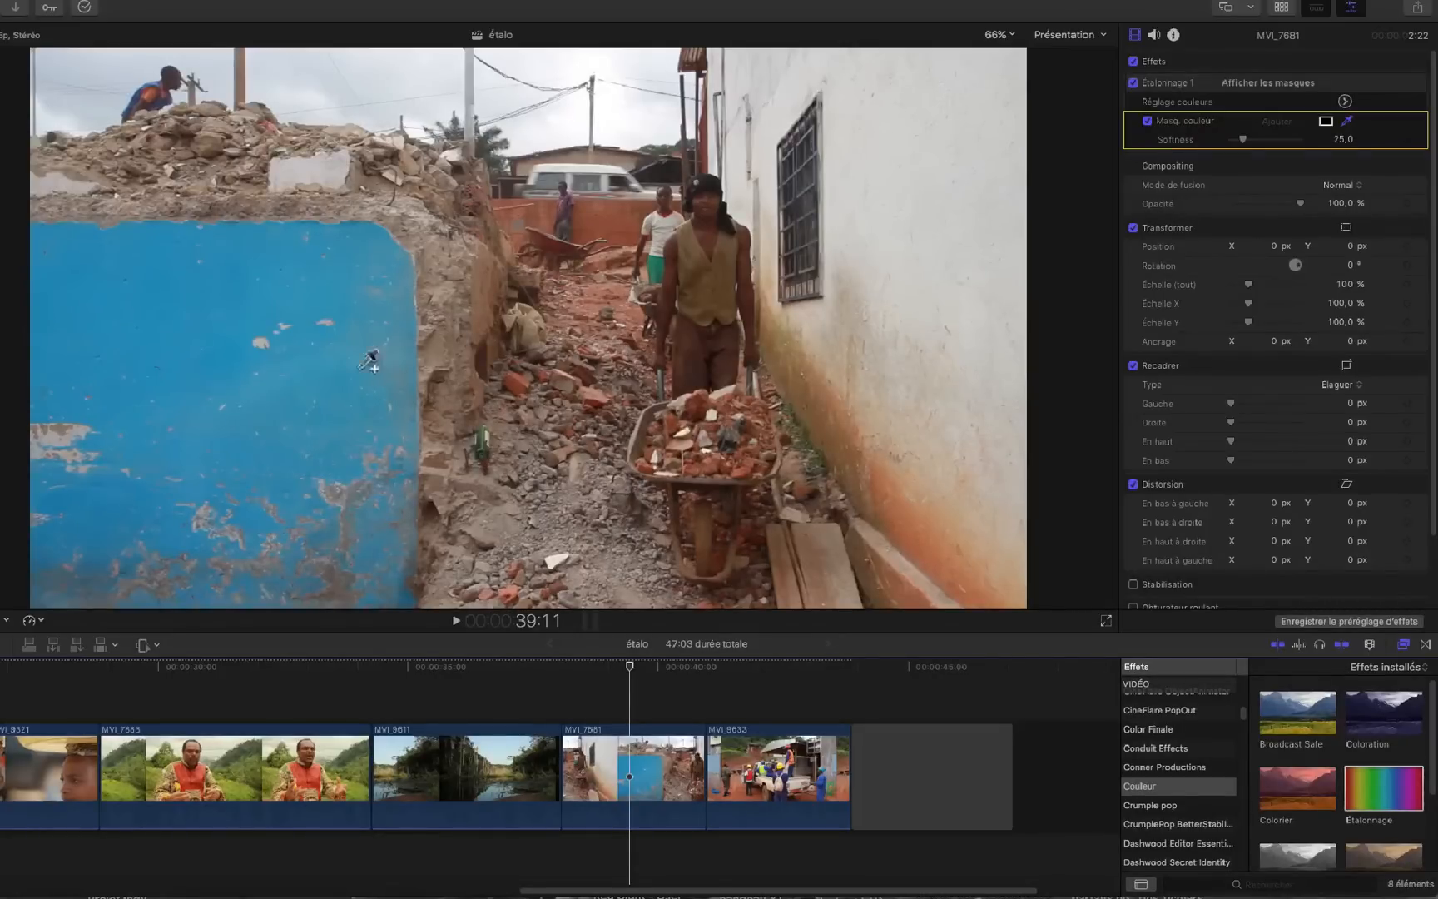
- Sample the light blue paint on the upper left of the wall, enlarging the sampled color range for the color mask
{"action": "left_click", "coordinate": [68, 303]}
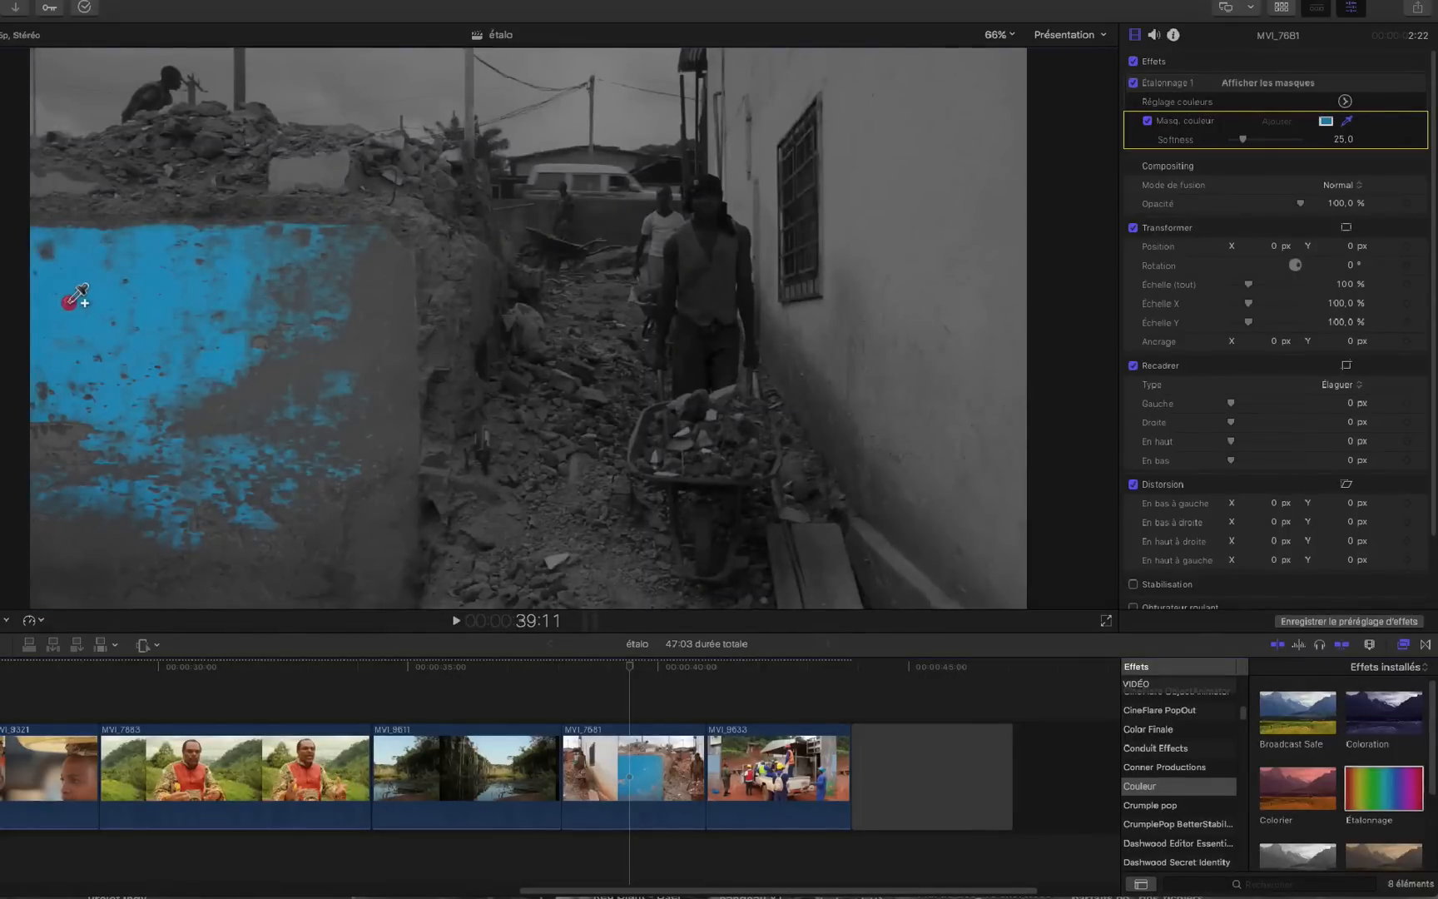
{"action": "left_click", "coordinate": [70, 303], "text": "shift"}
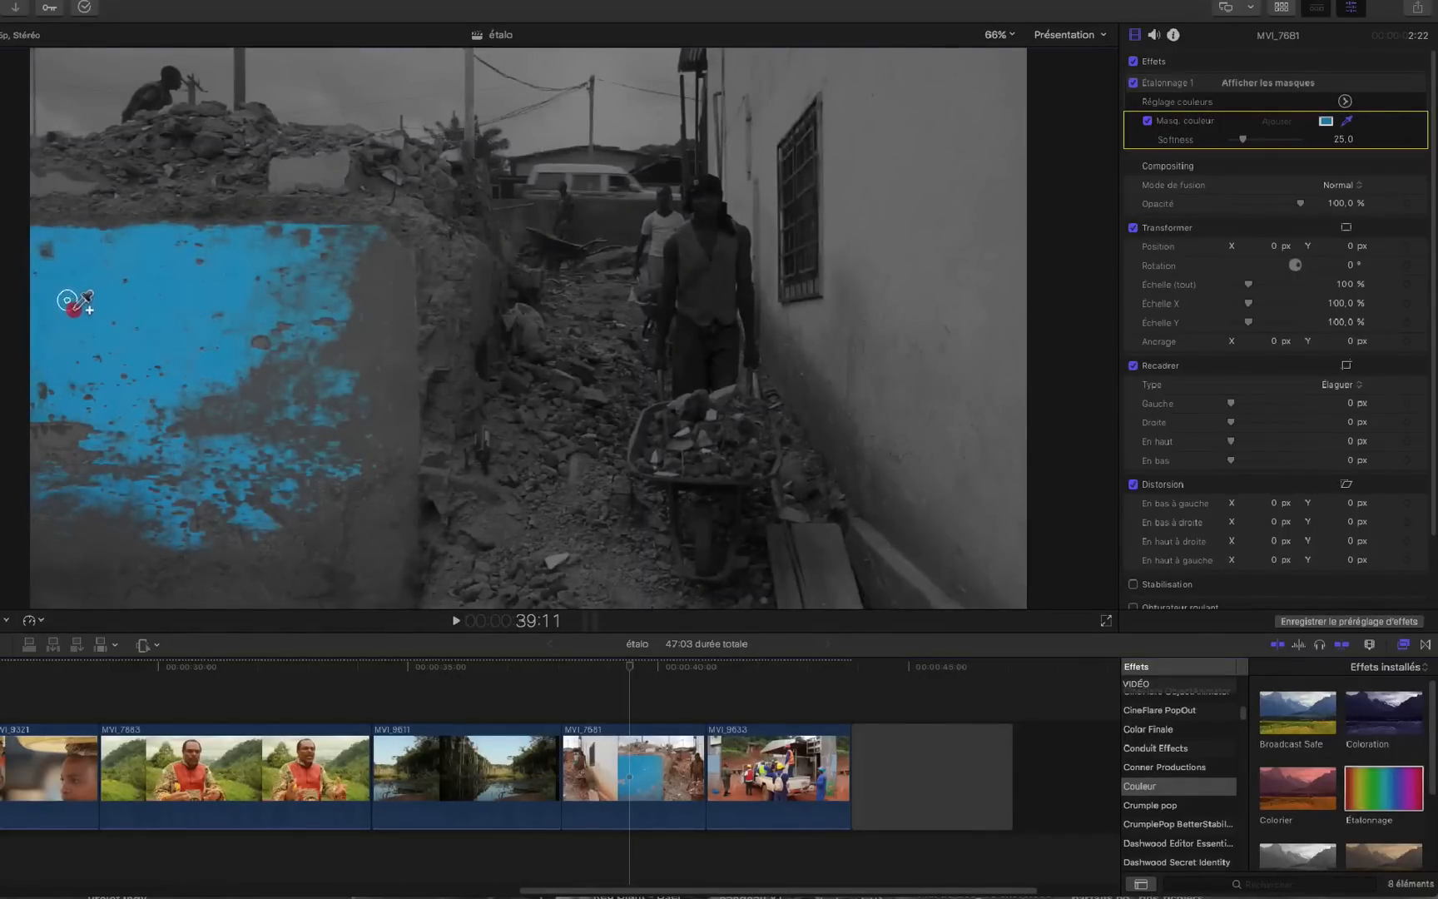
{"action": "left_click_drag", "start_coordinate": [75, 311], "coordinate": [80, 318]}
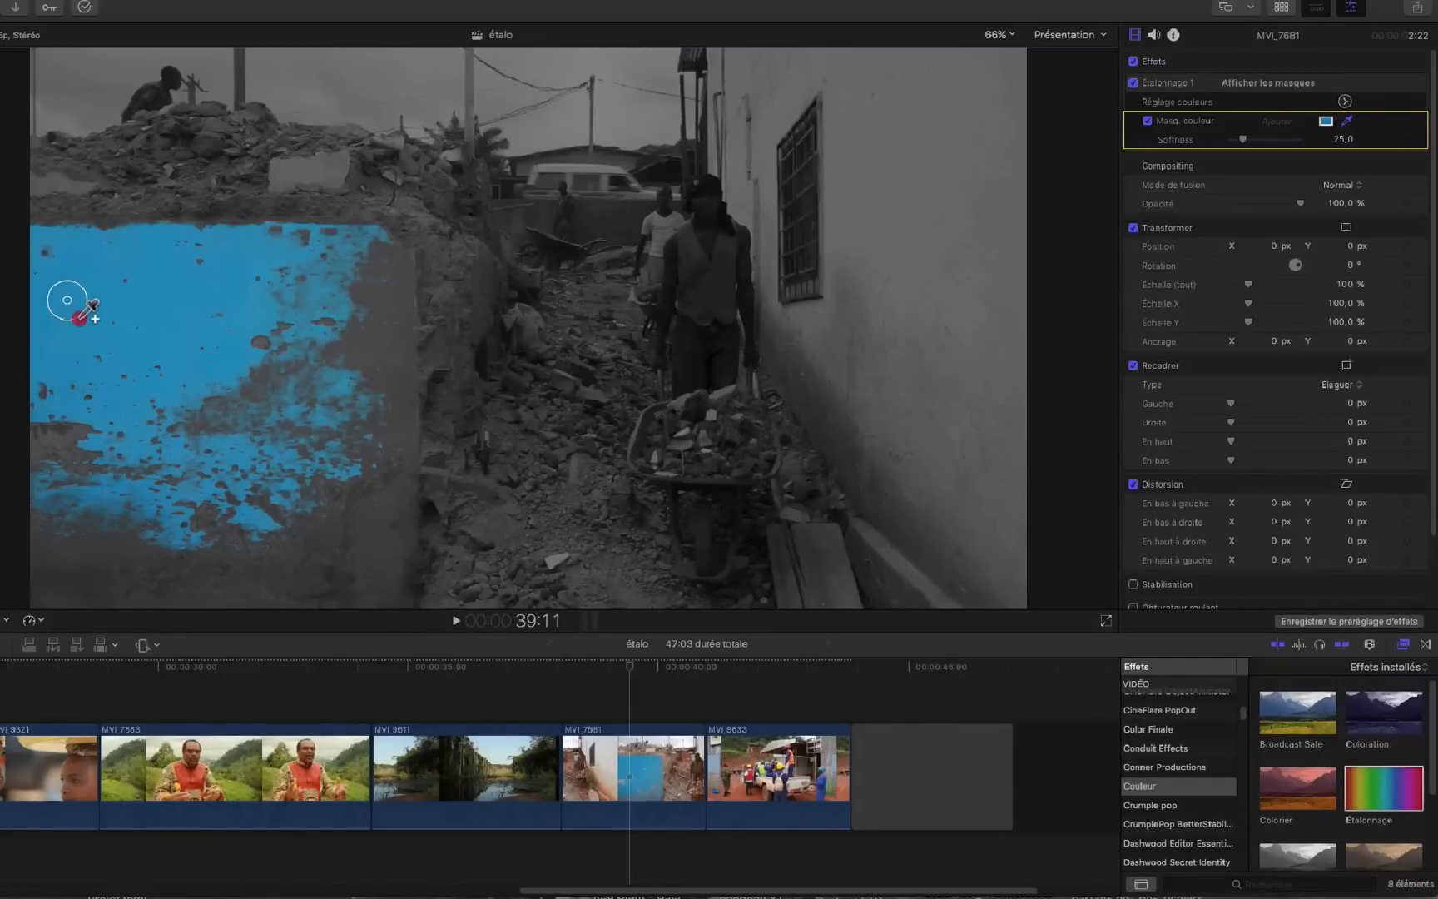
{"action": "left_click_drag", "start_coordinate": [80, 319], "coordinate": [81, 320]}
{"action": "left_click_drag", "start_coordinate": [81, 319], "coordinate": [81, 318]}
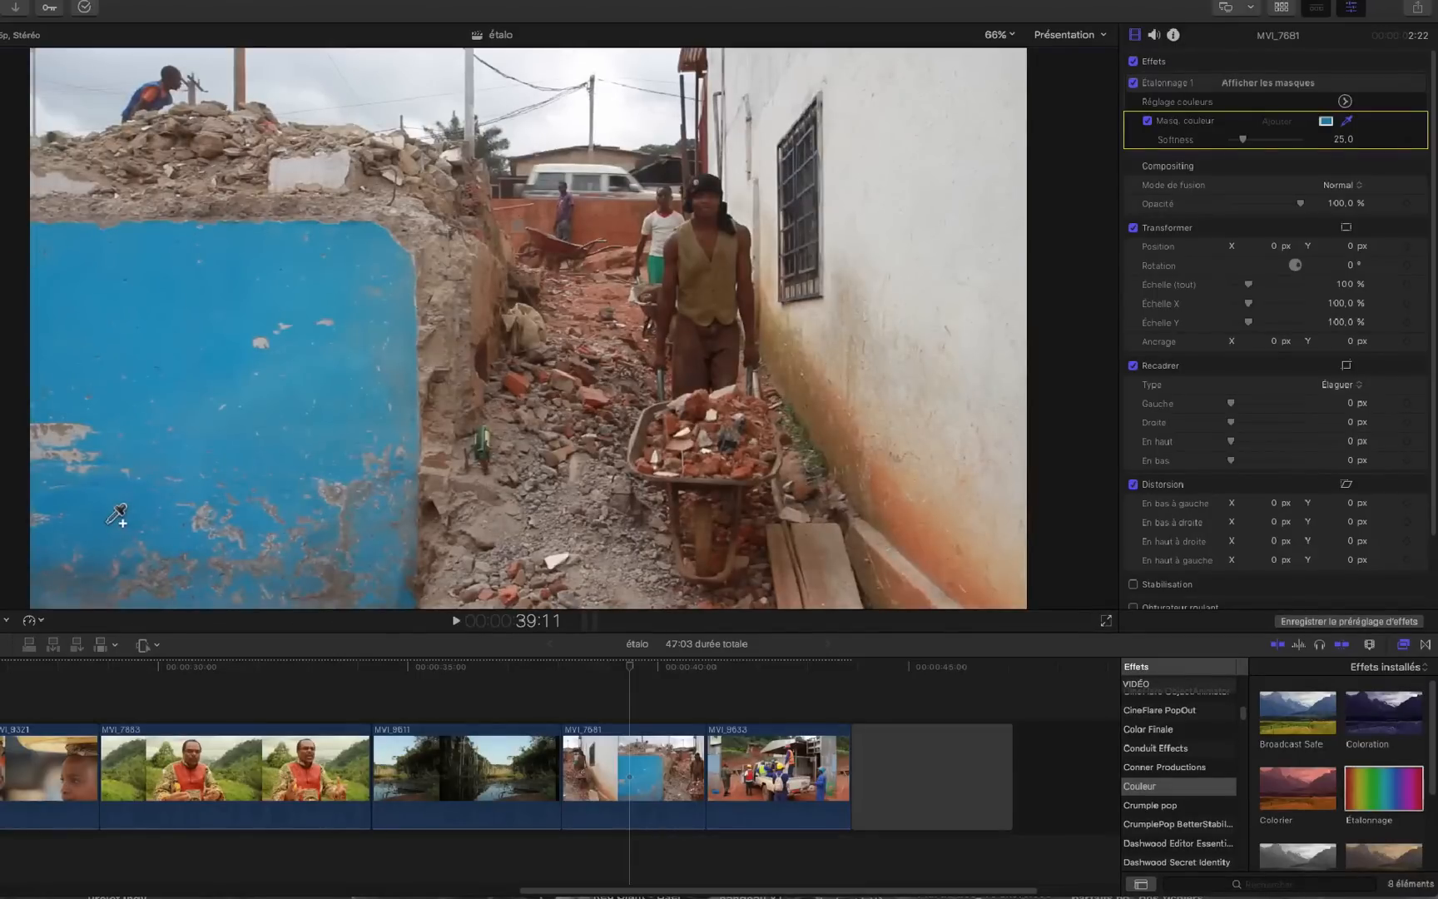
- Add the wall's remaining blue shades from its lower left, right edge and lower right to the color mask
{"action": "left_click", "coordinate": [93, 563], "text": "shift"}
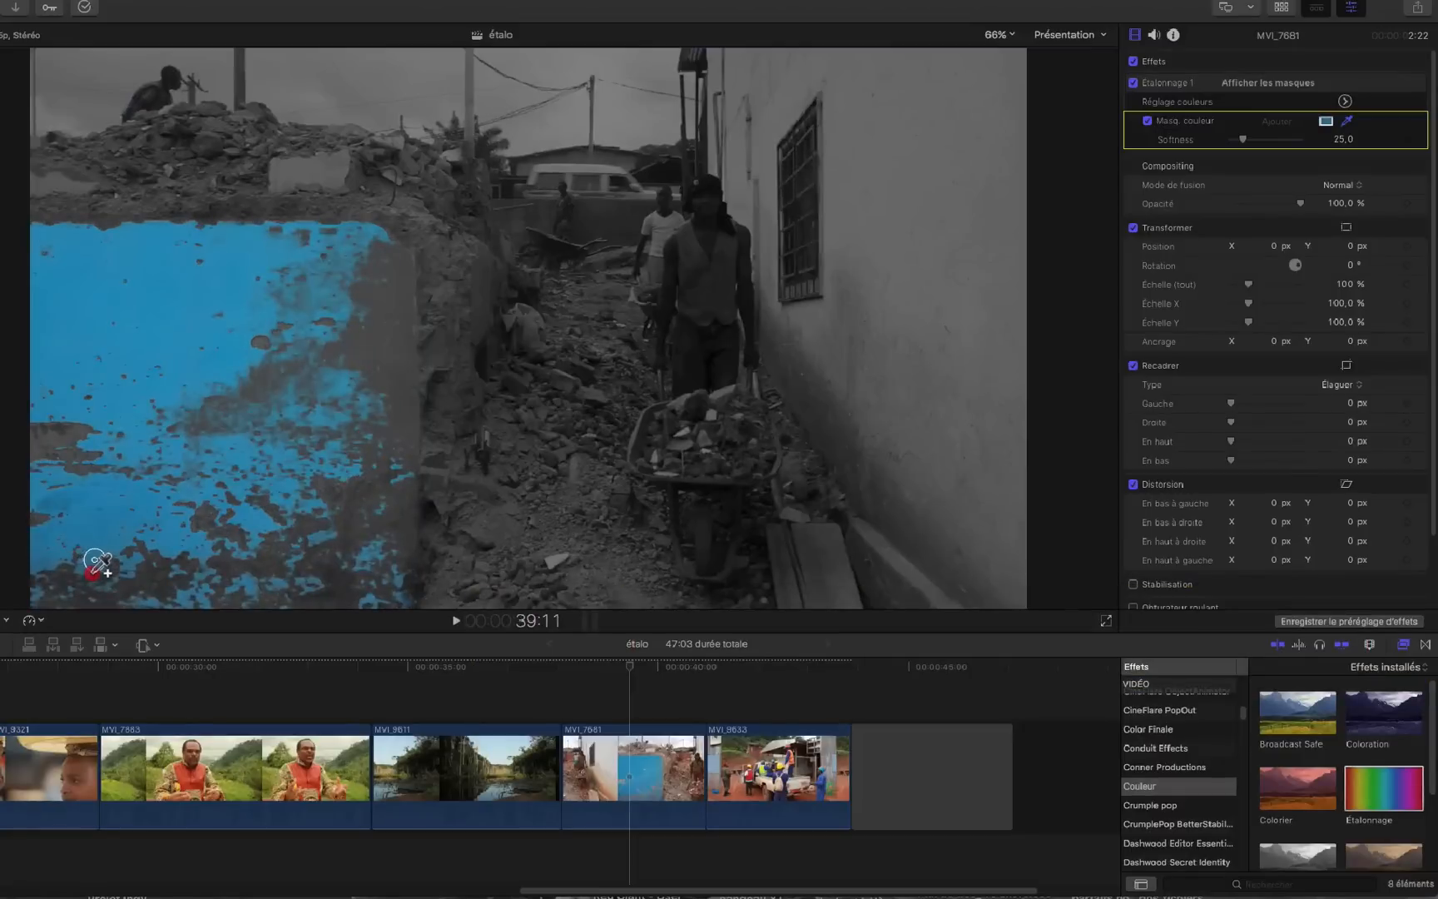
{"action": "left_click_drag", "start_coordinate": [93, 569], "coordinate": [93, 573]}
{"action": "left_click", "coordinate": [96, 562]}
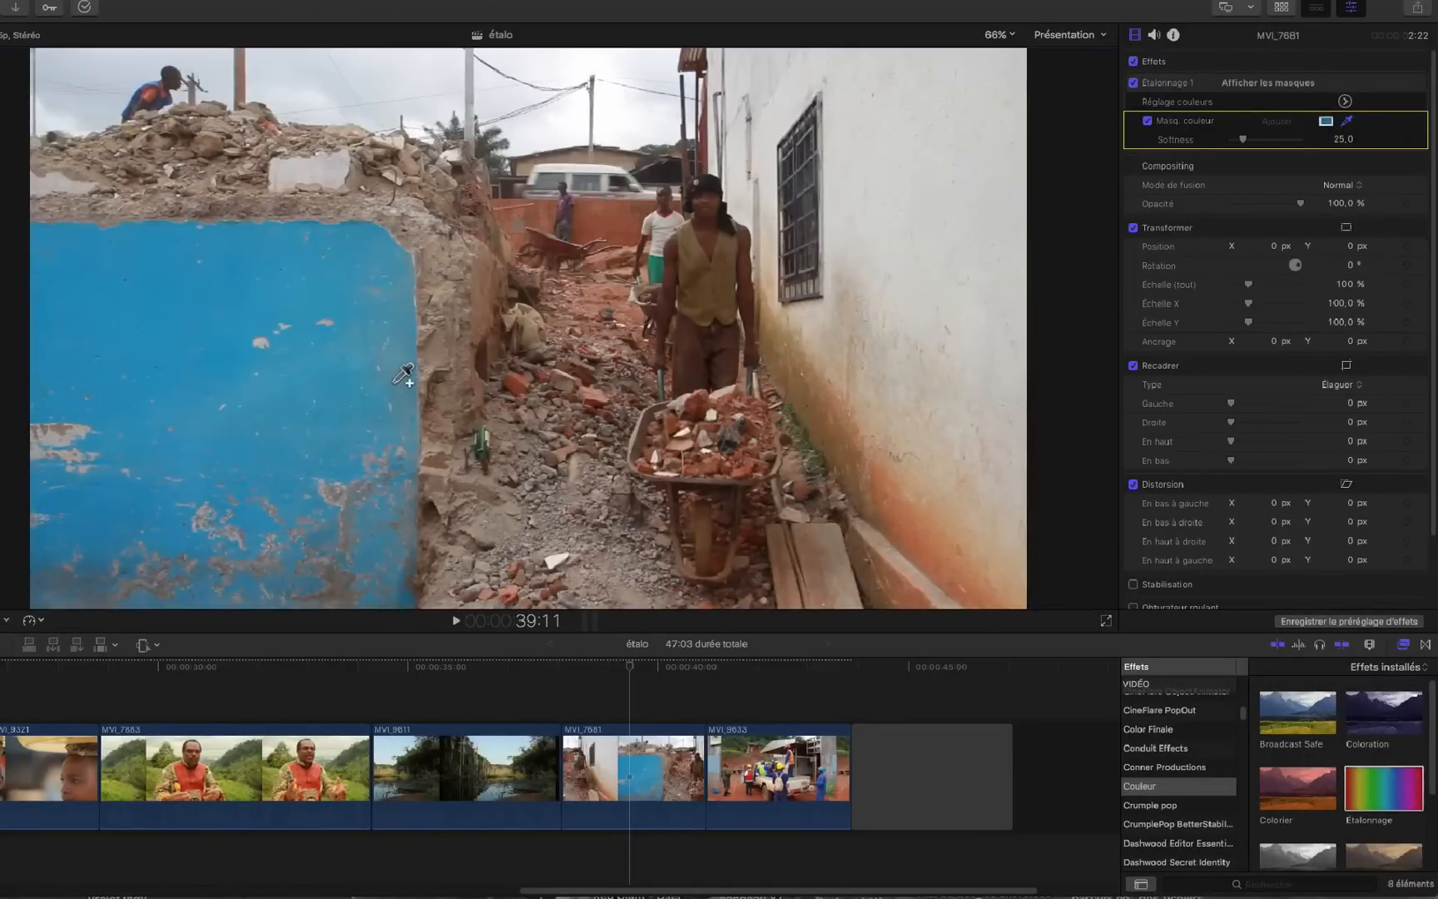
{"action": "left_click_drag", "start_coordinate": [396, 384], "coordinate": [397, 382]}
{"action": "left_click_drag", "start_coordinate": [371, 551], "coordinate": [375, 545]}
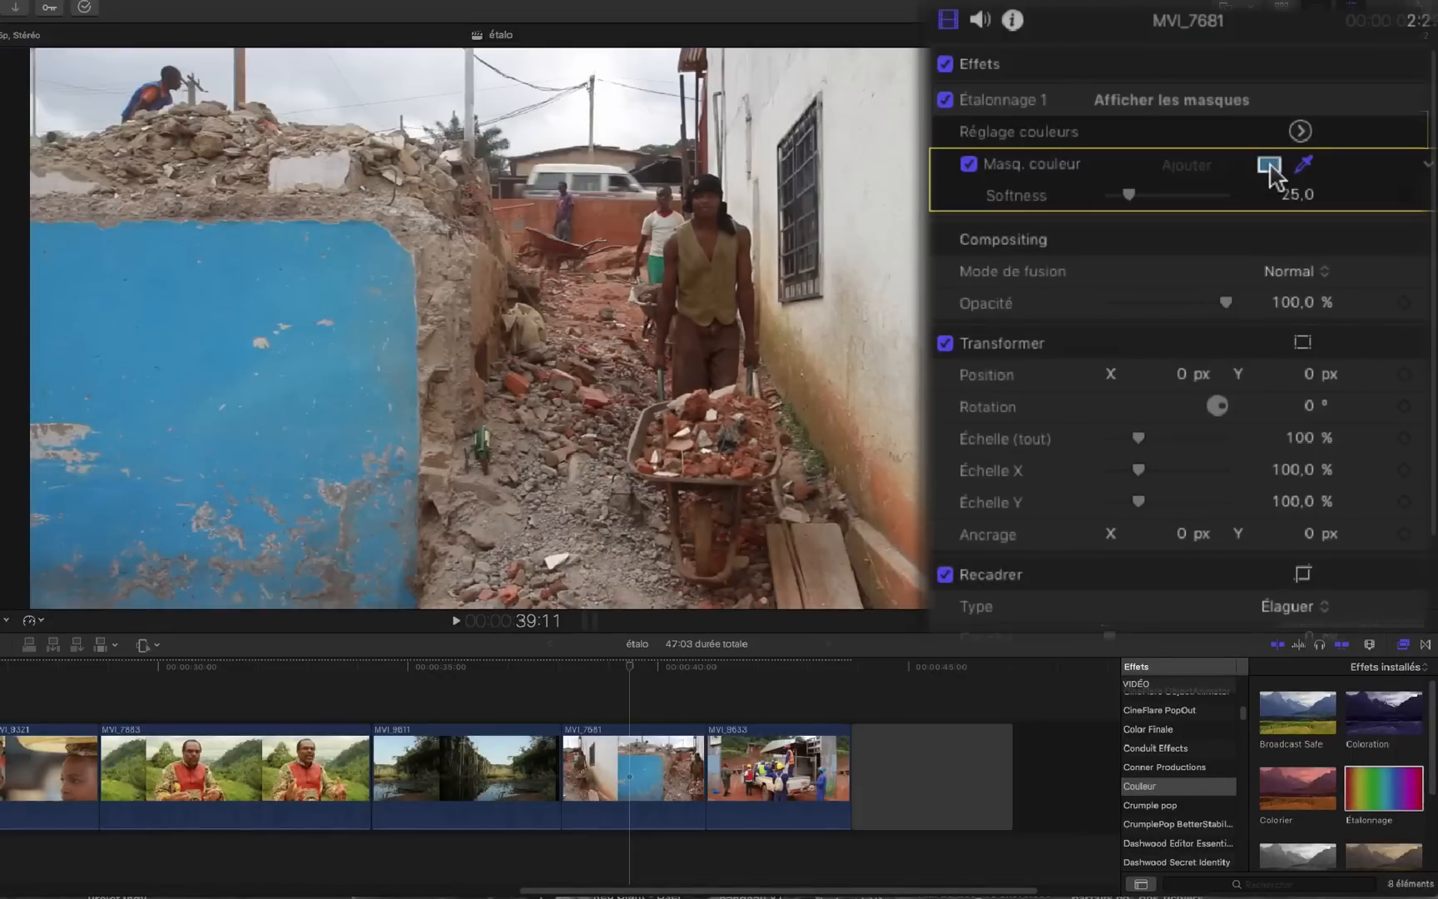
- Reduce the color mask's softness to 11 on clip MVI_7681, checking the selection in the black-and-white mask preview
{"action": "left_click", "coordinate": [1196, 107]}
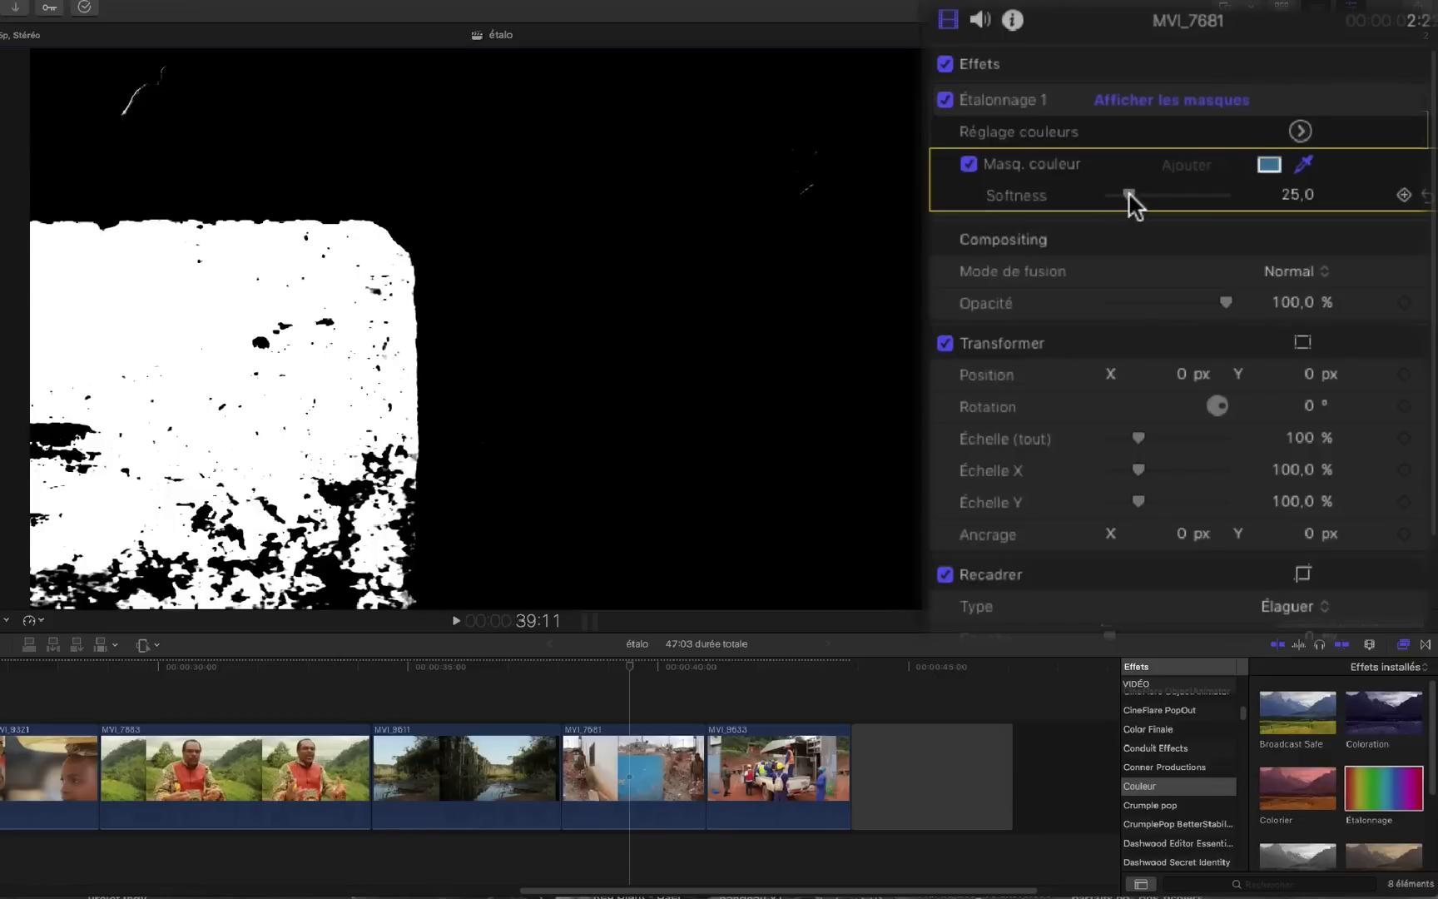
{"action": "left_click_drag", "start_coordinate": [1130, 197], "coordinate": [988, 202]}
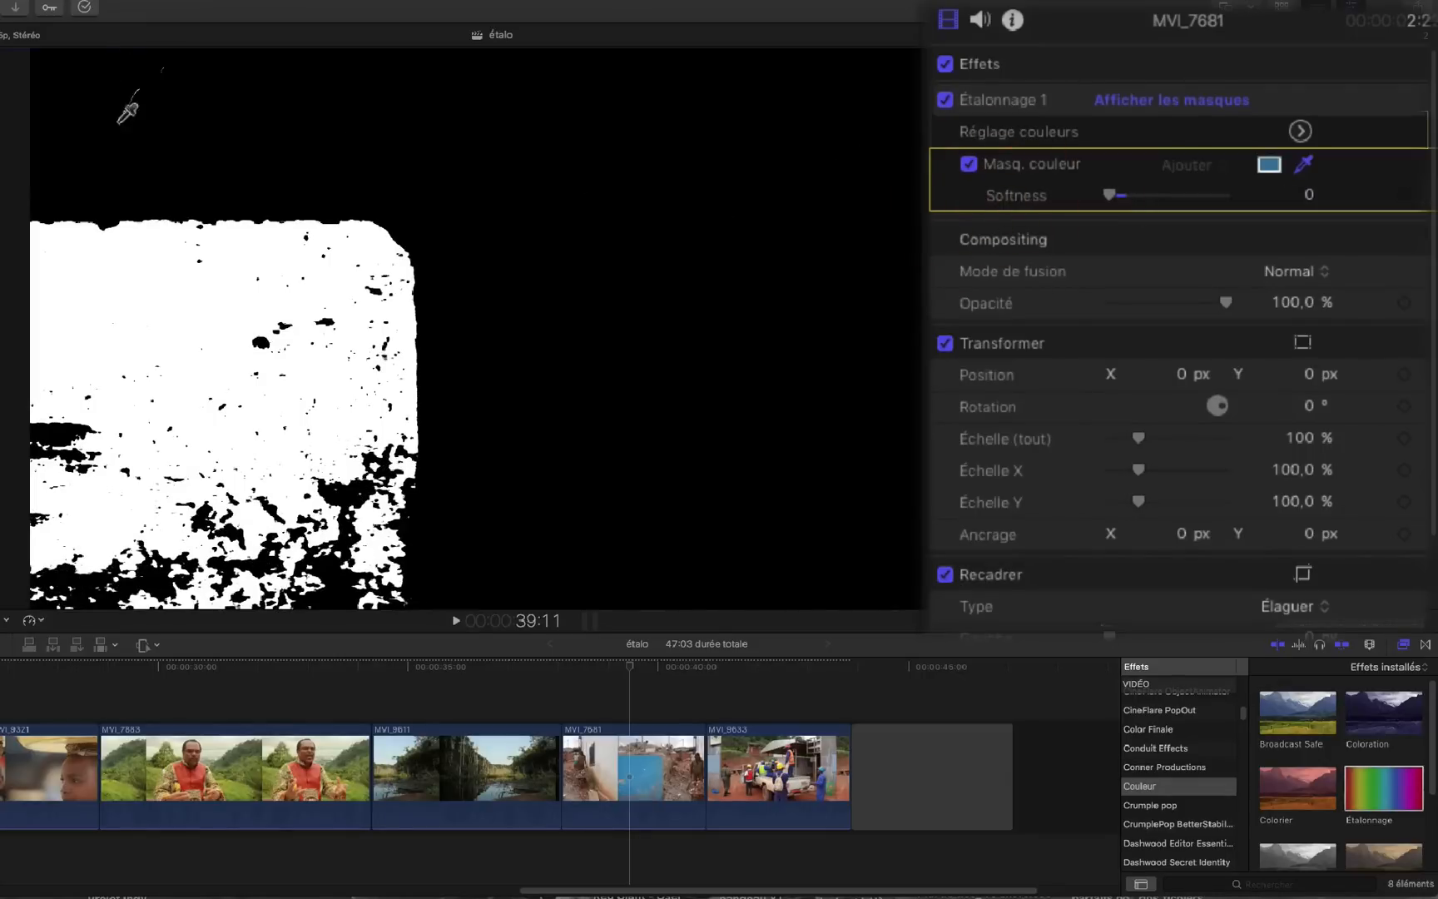
{"action": "left_click_drag", "start_coordinate": [1108, 199], "coordinate": [1124, 199]}
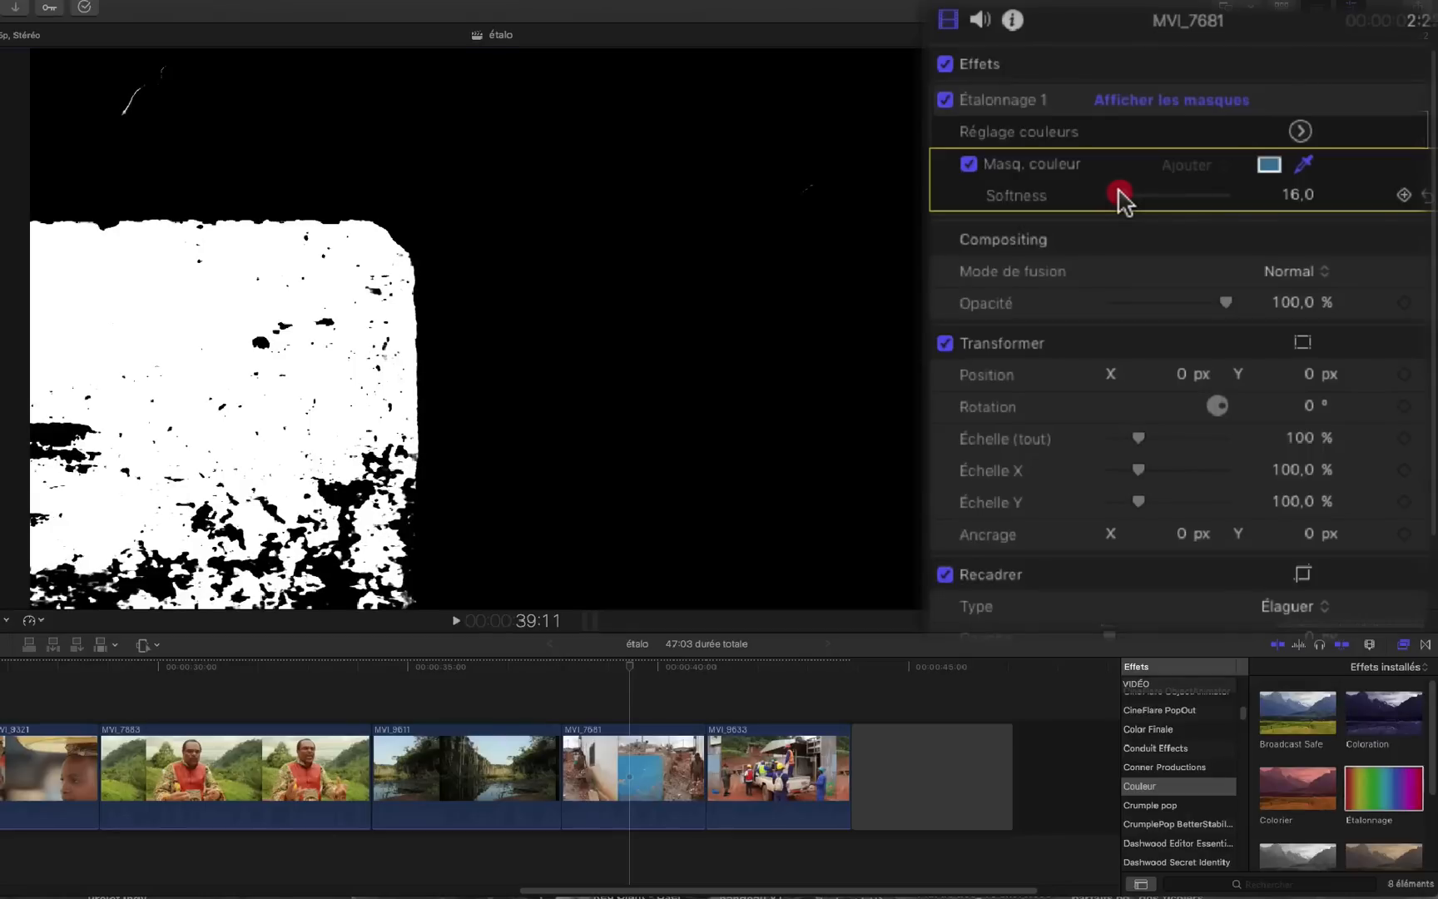
{"action": "left_click", "coordinate": [1154, 106]}
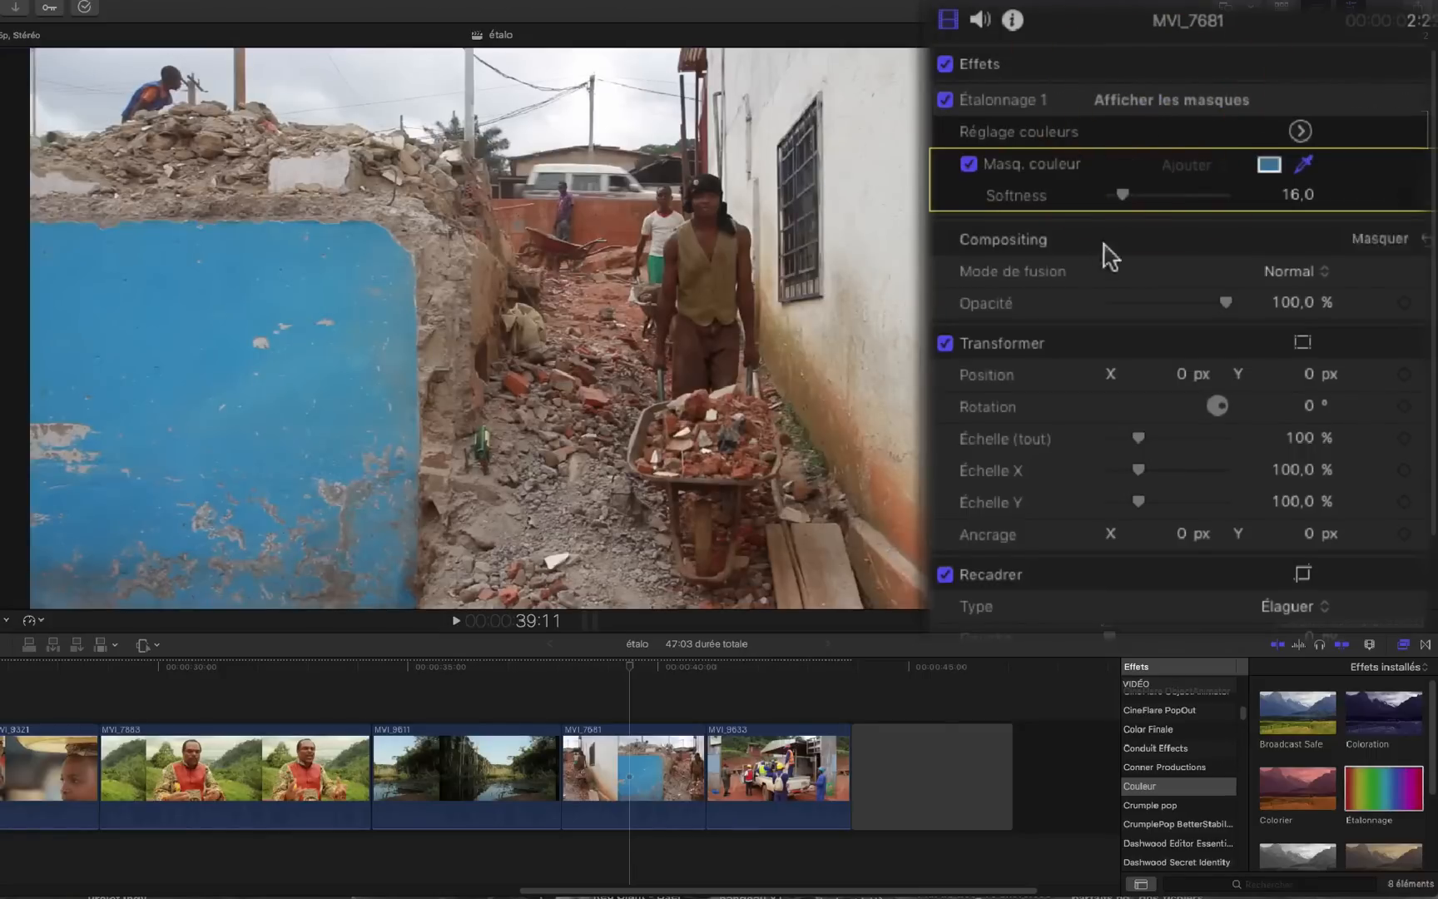
{"action": "left_click", "coordinate": [1123, 194]}
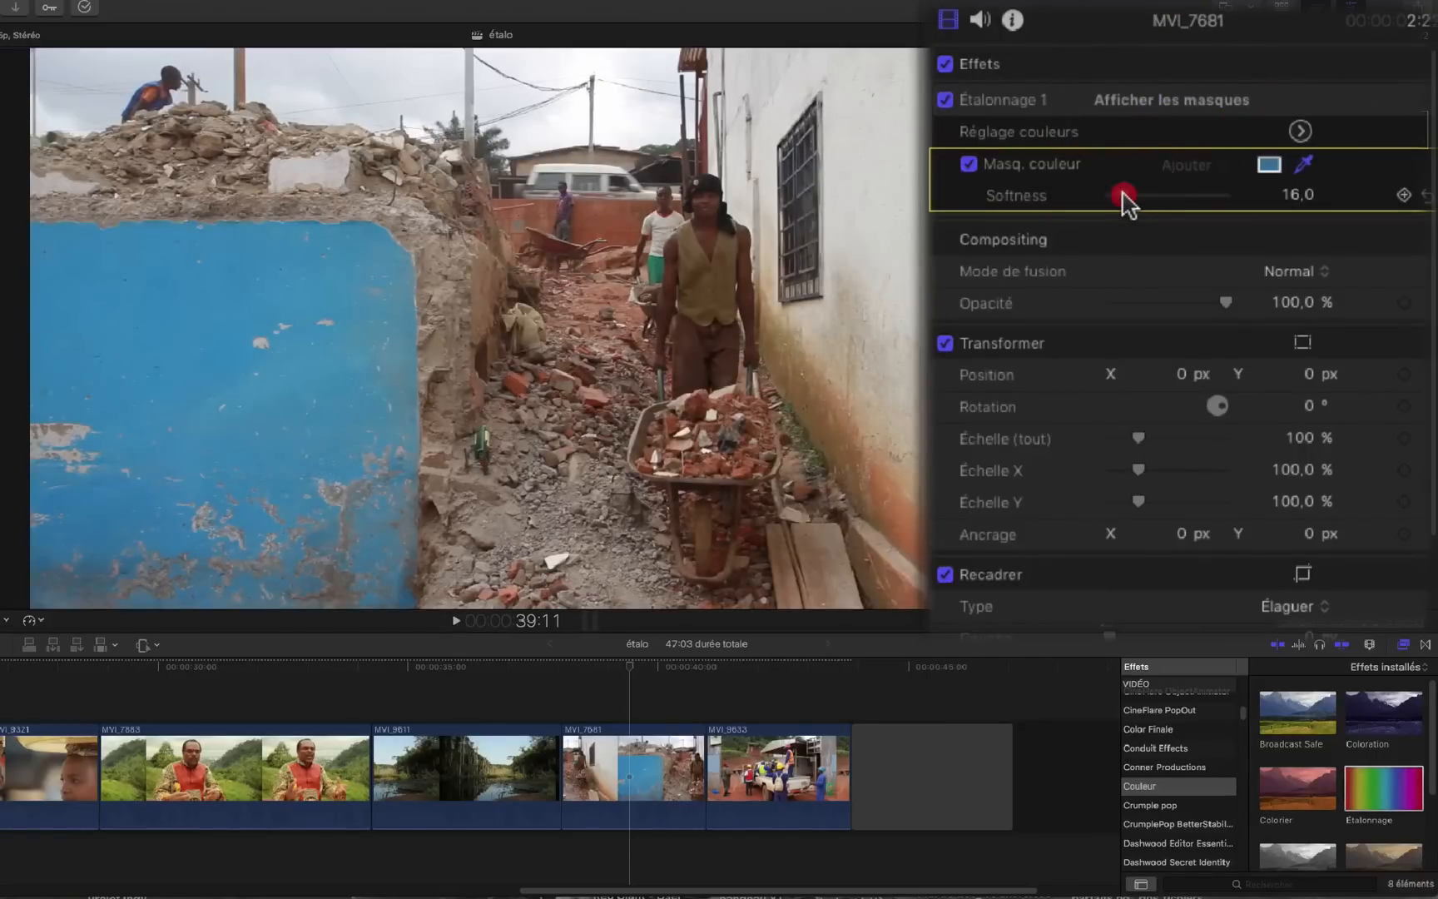
{"action": "left_click_drag", "start_coordinate": [1123, 194], "coordinate": [1119, 195]}
{"action": "left_click", "coordinate": [1118, 194]}
{"action": "right_click", "coordinate": [1165, 166]}
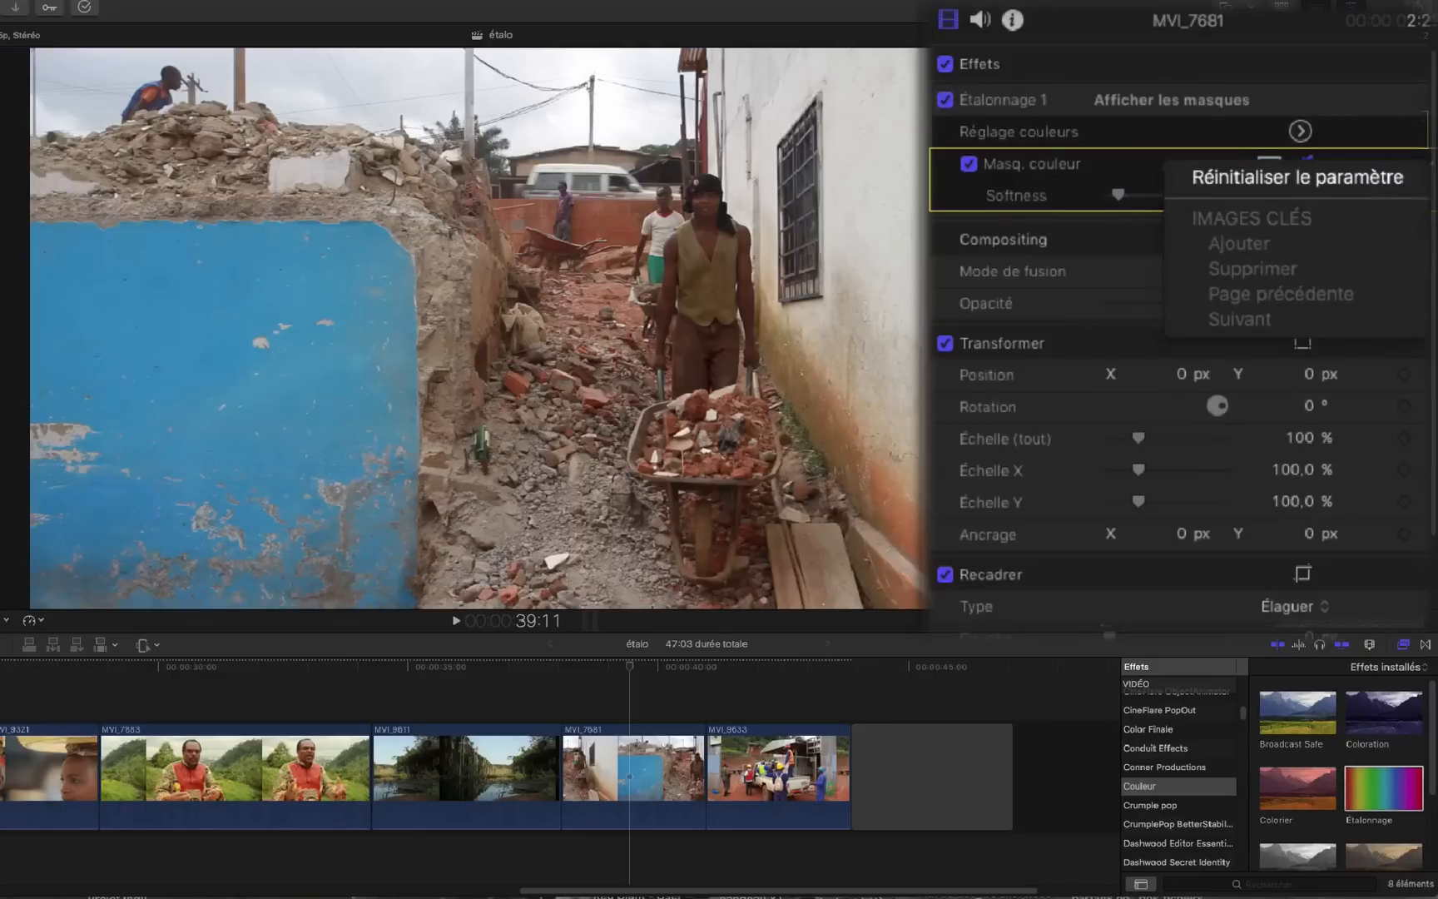
{"action": "key", "text": "Escape"}
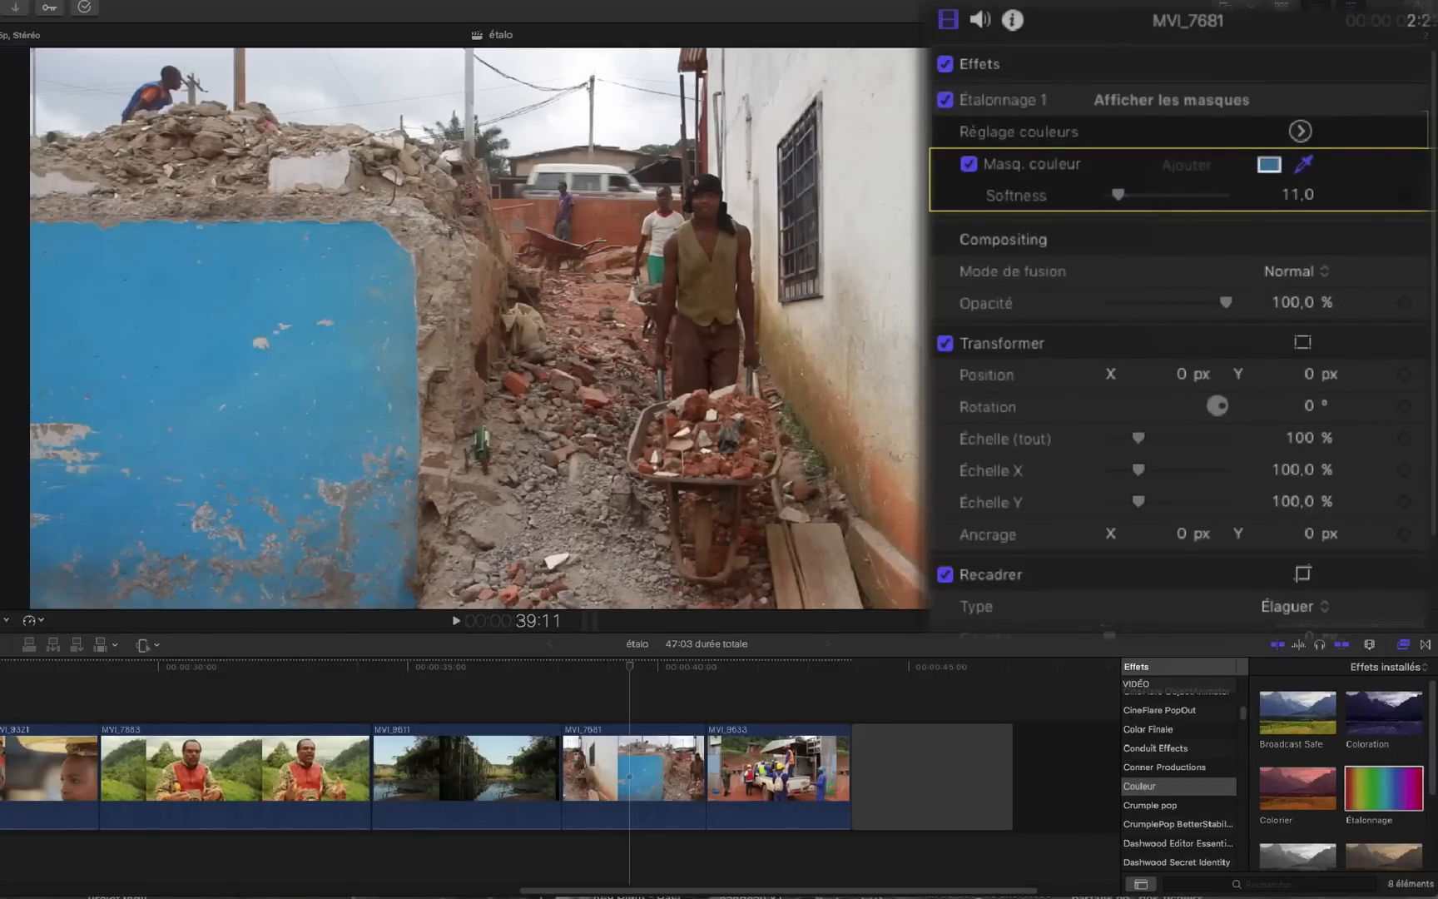
- Inside the color mask, set the global saturation to 62% and the global color to 13° at -21%
{"action": "left_click", "coordinate": [1341, 98]}
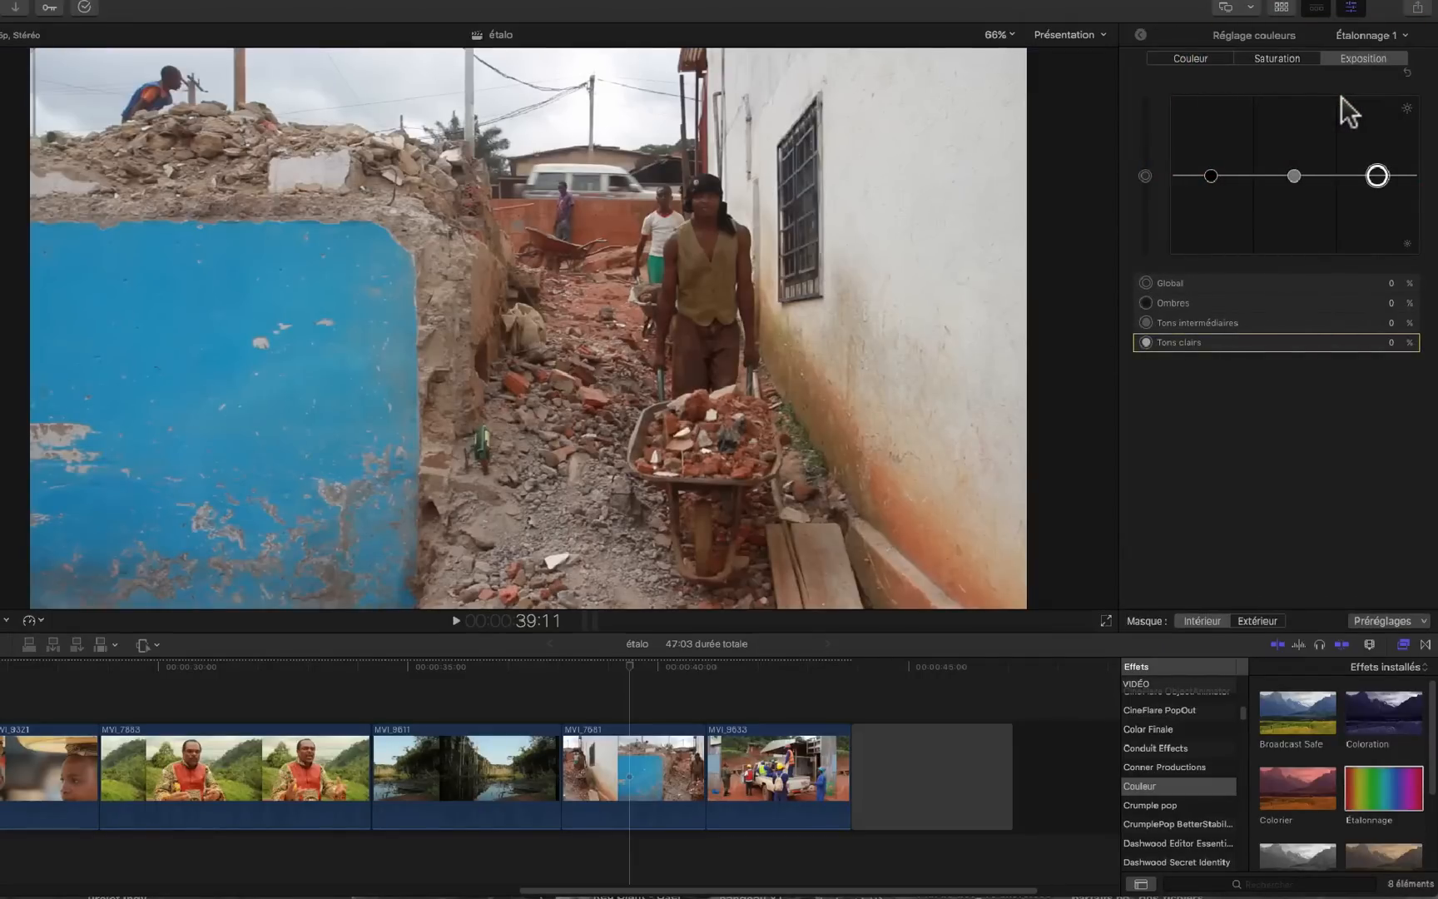
{"action": "left_click", "coordinate": [1211, 616]}
{"action": "left_click", "coordinate": [1286, 65]}
{"action": "left_click", "coordinate": [1282, 60]}
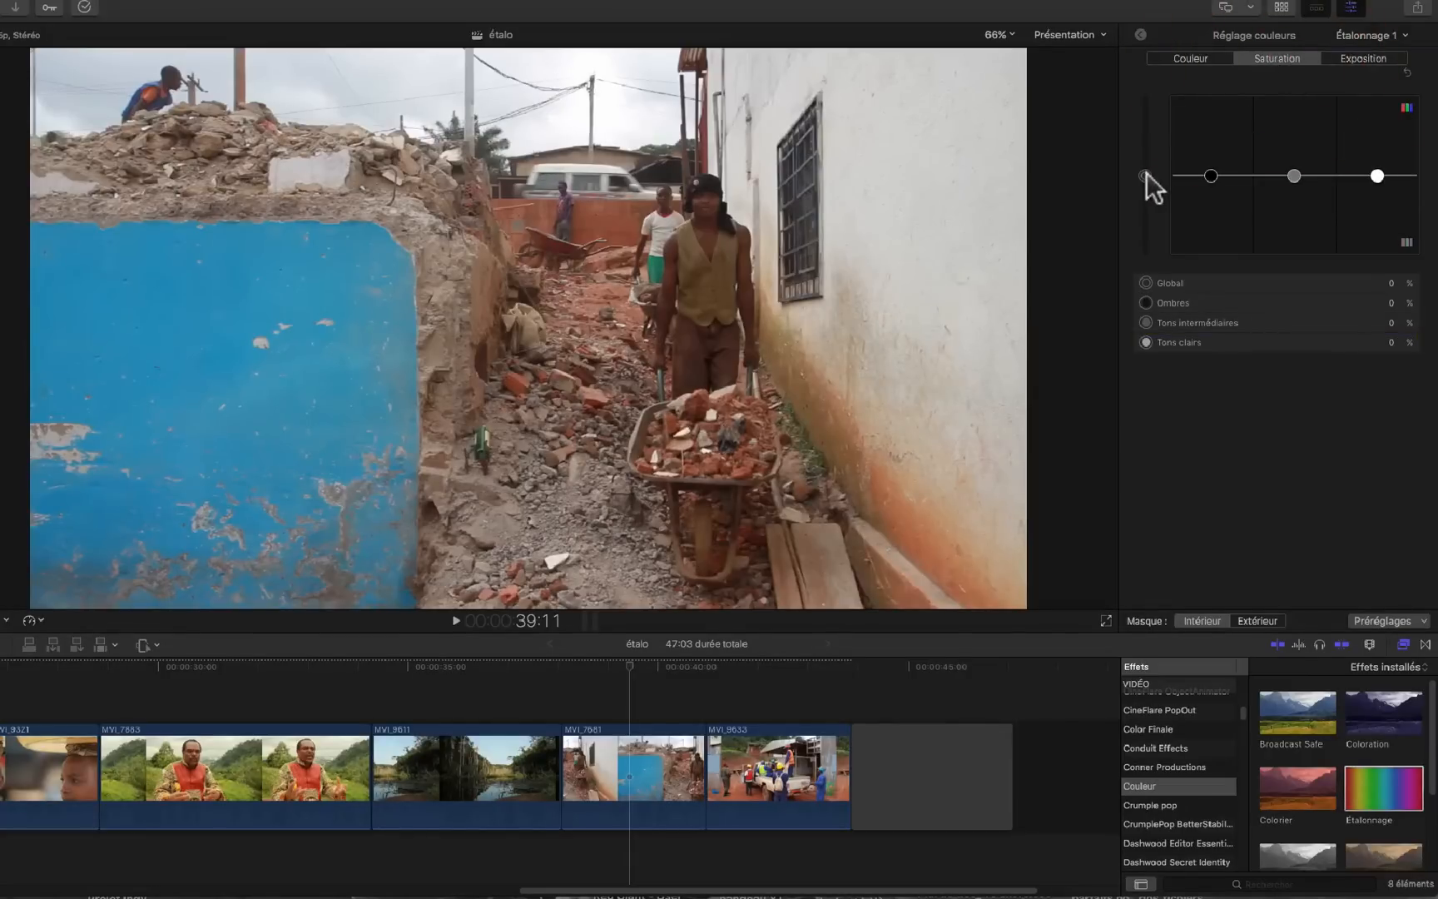
{"action": "left_click_drag", "start_coordinate": [1145, 172], "coordinate": [1150, 123]}
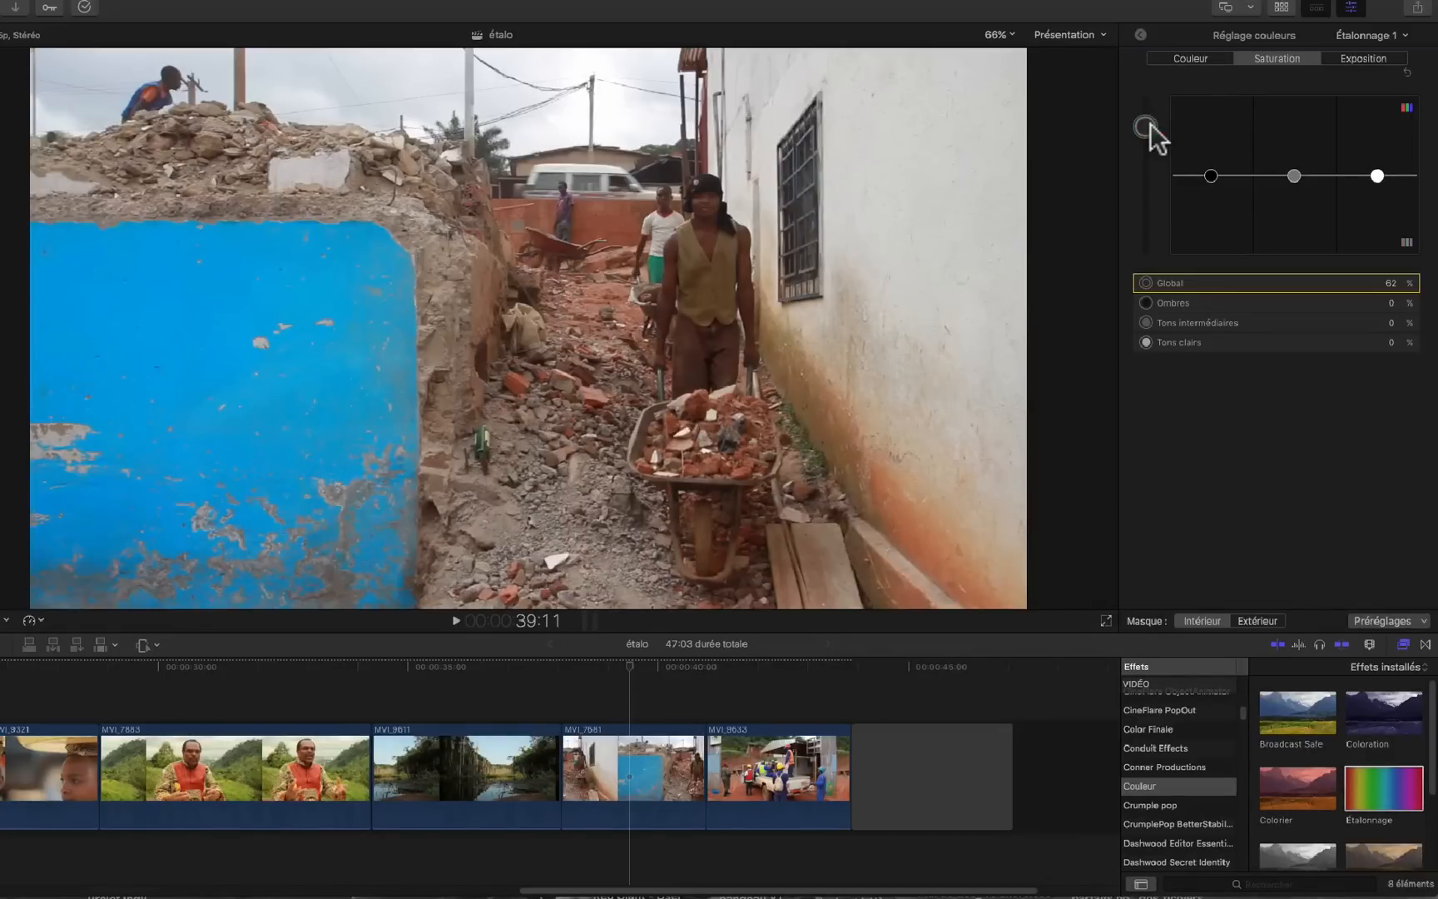
{"action": "left_click", "coordinate": [1211, 60]}
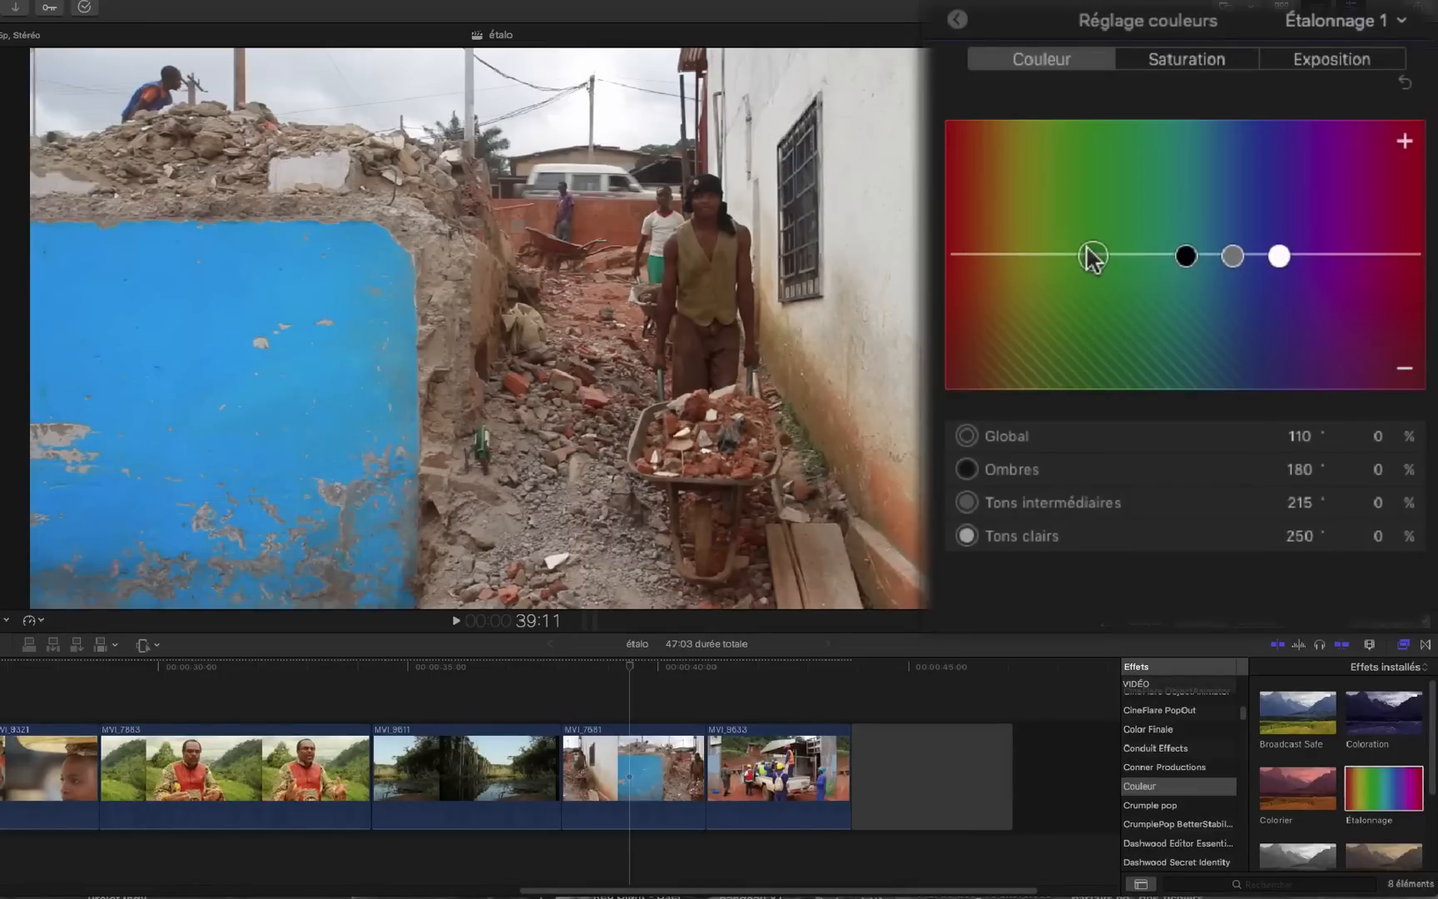
{"action": "left_click_drag", "start_coordinate": [1092, 256], "coordinate": [963, 285]}
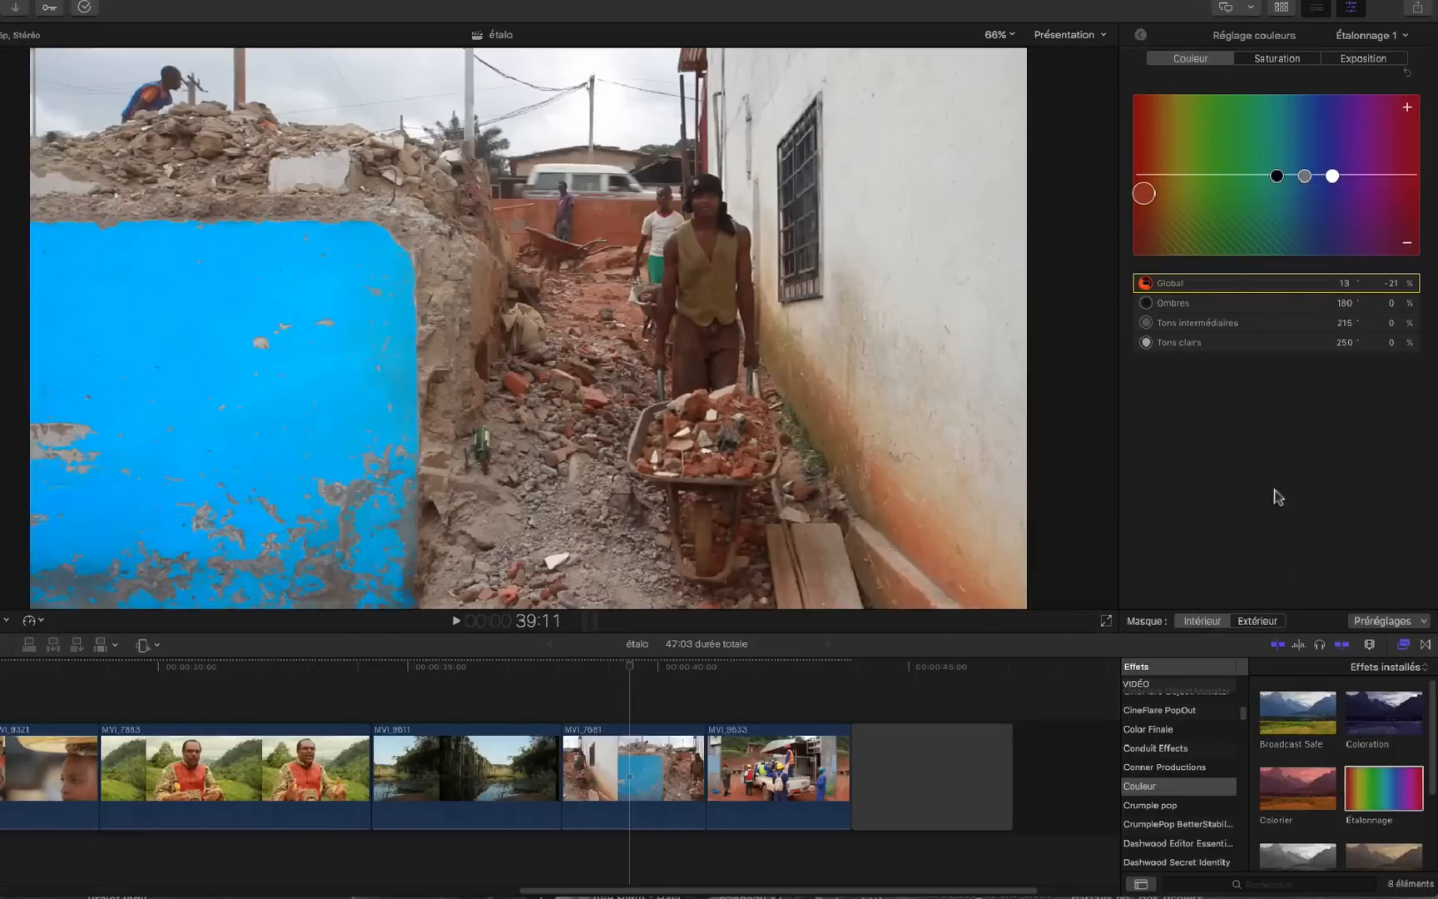
- Lower the global saturation outside the color mask to mute everything around the blue wall, and return to the clip's effect settings
{"action": "left_click", "coordinate": [1266, 623]}
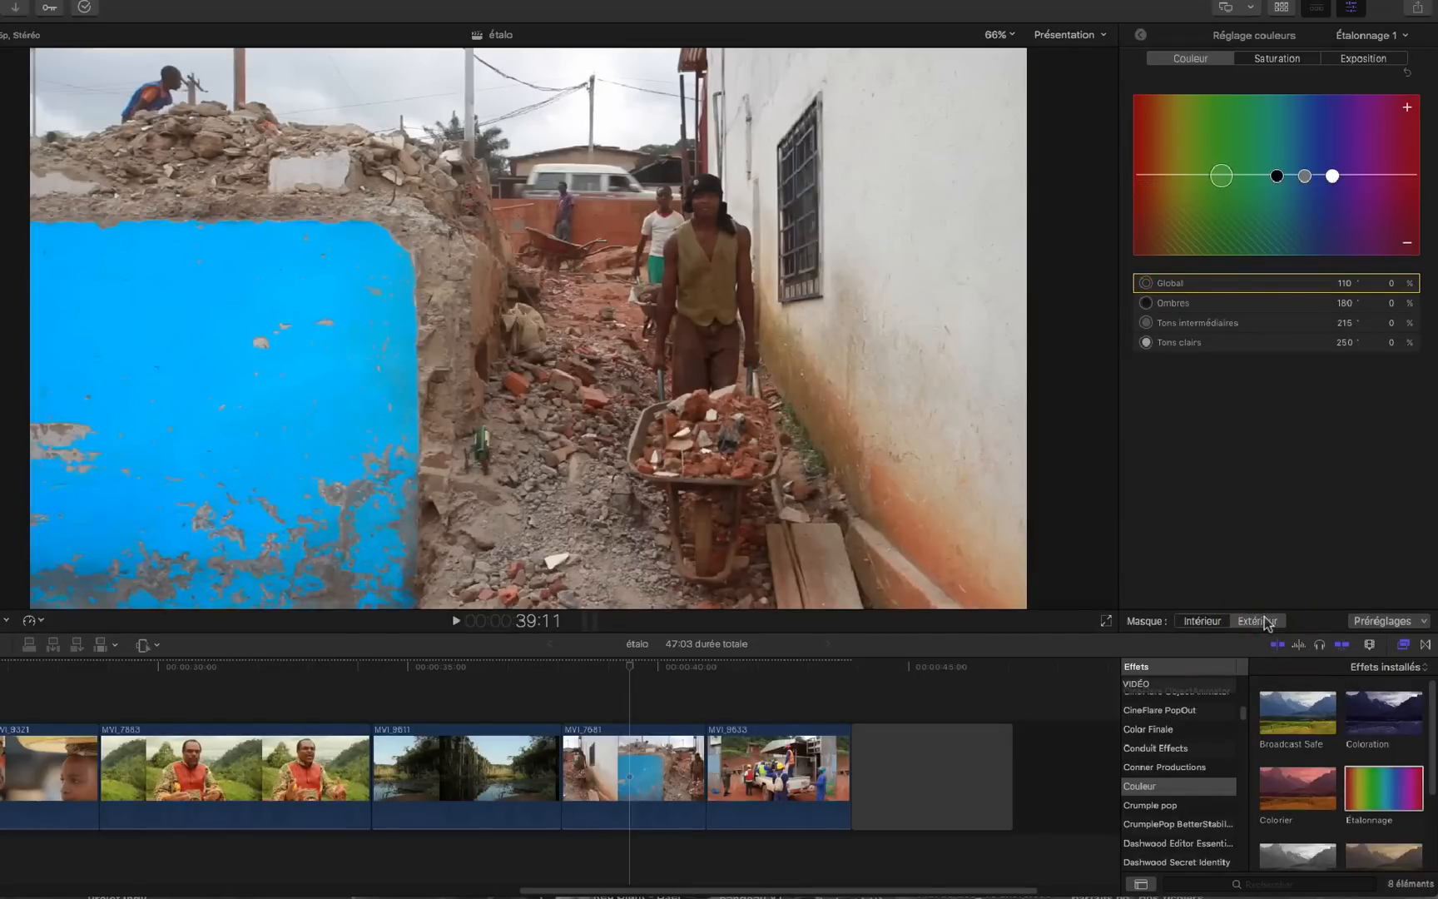
{"action": "left_click", "coordinate": [1301, 58]}
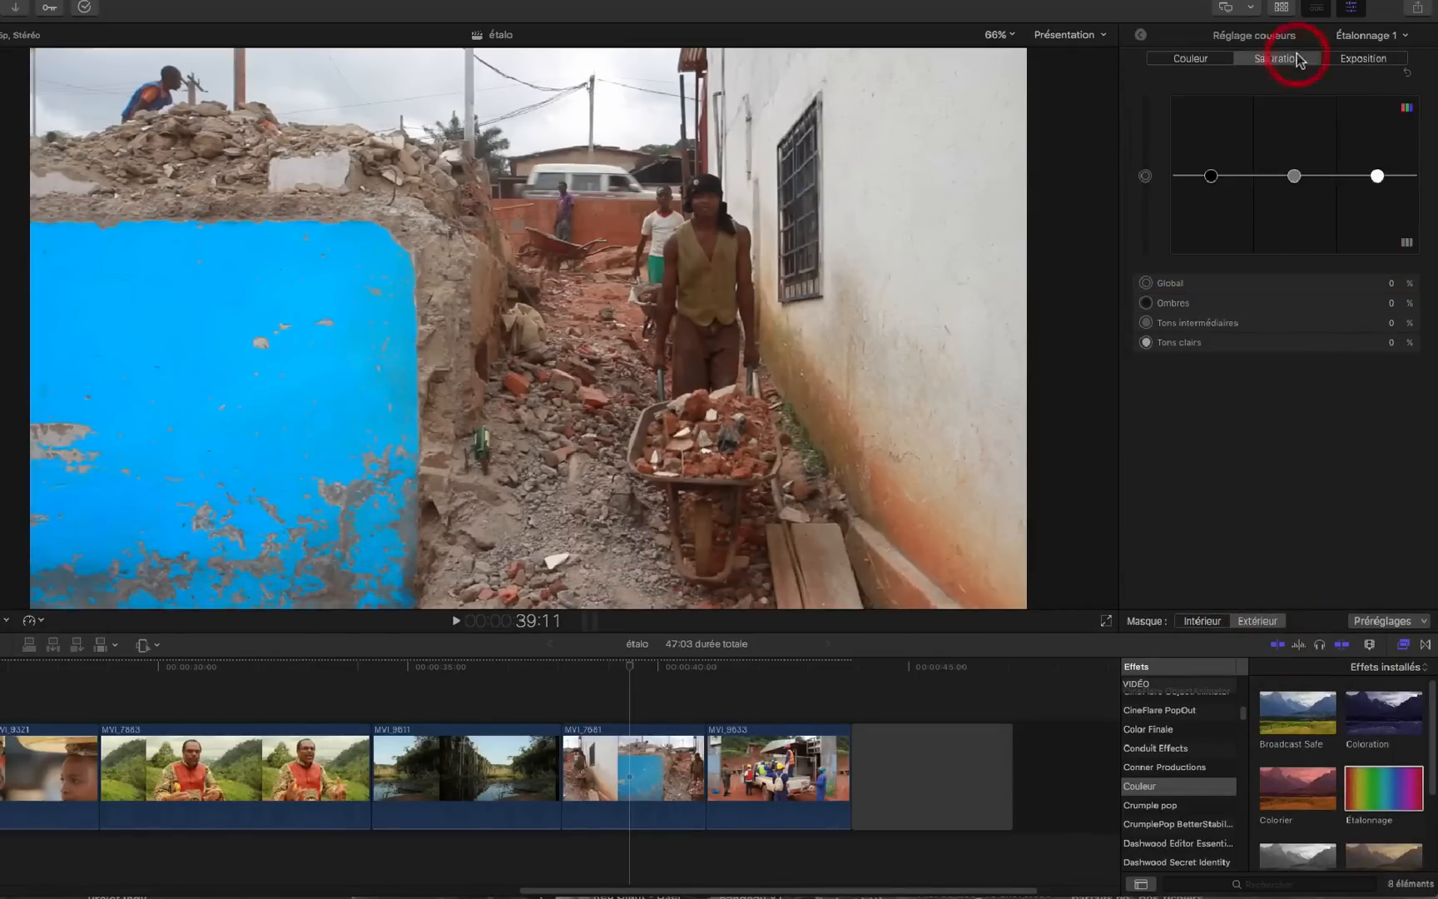
{"action": "left_click_drag", "start_coordinate": [1147, 176], "coordinate": [1147, 224]}
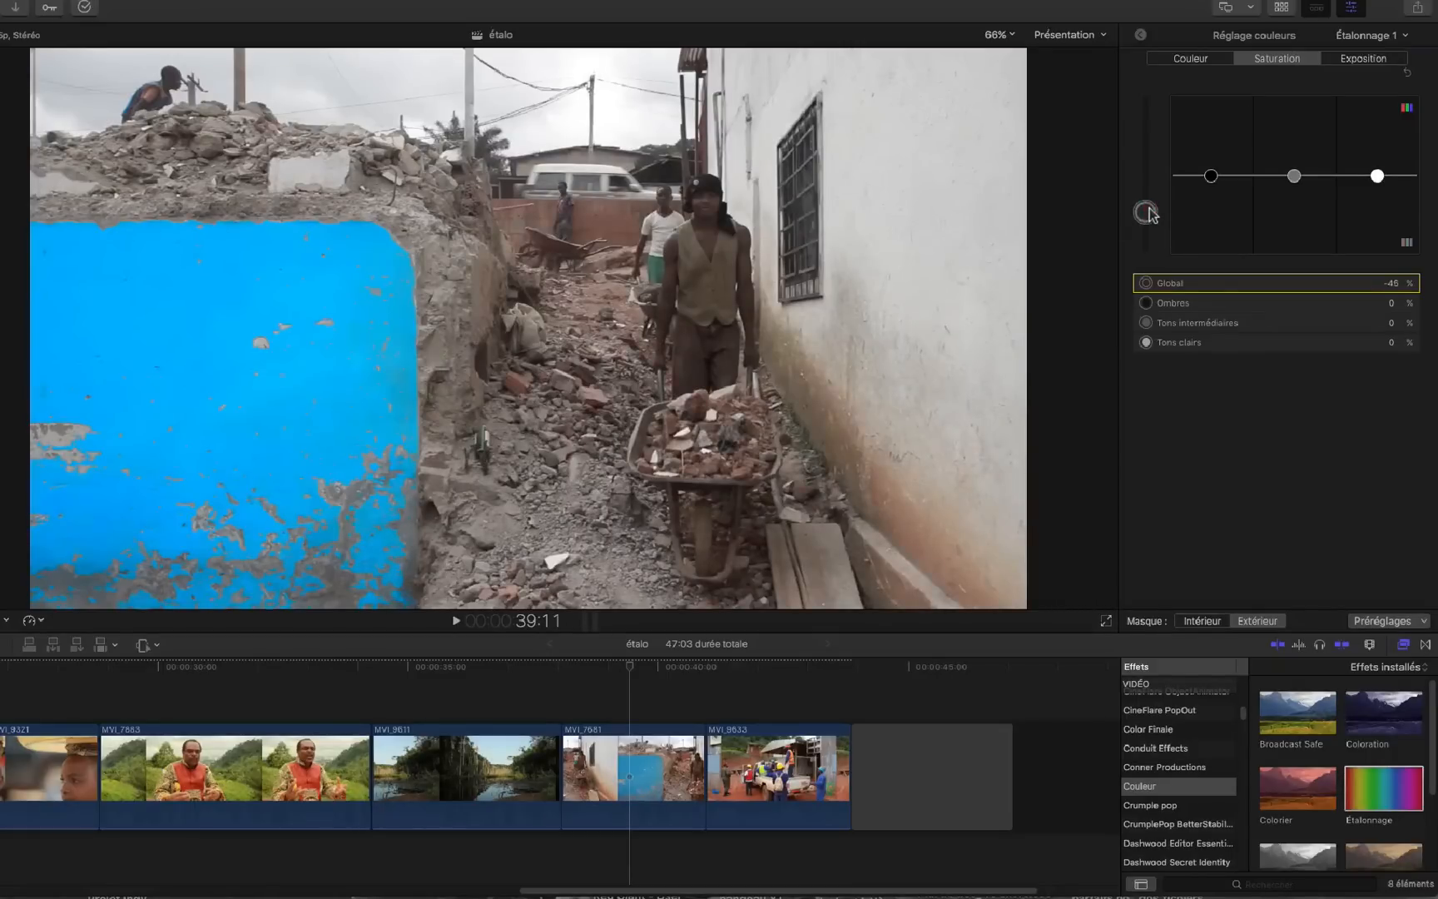
{"action": "left_click", "coordinate": [1149, 204]}
{"action": "left_click", "coordinate": [1140, 44]}
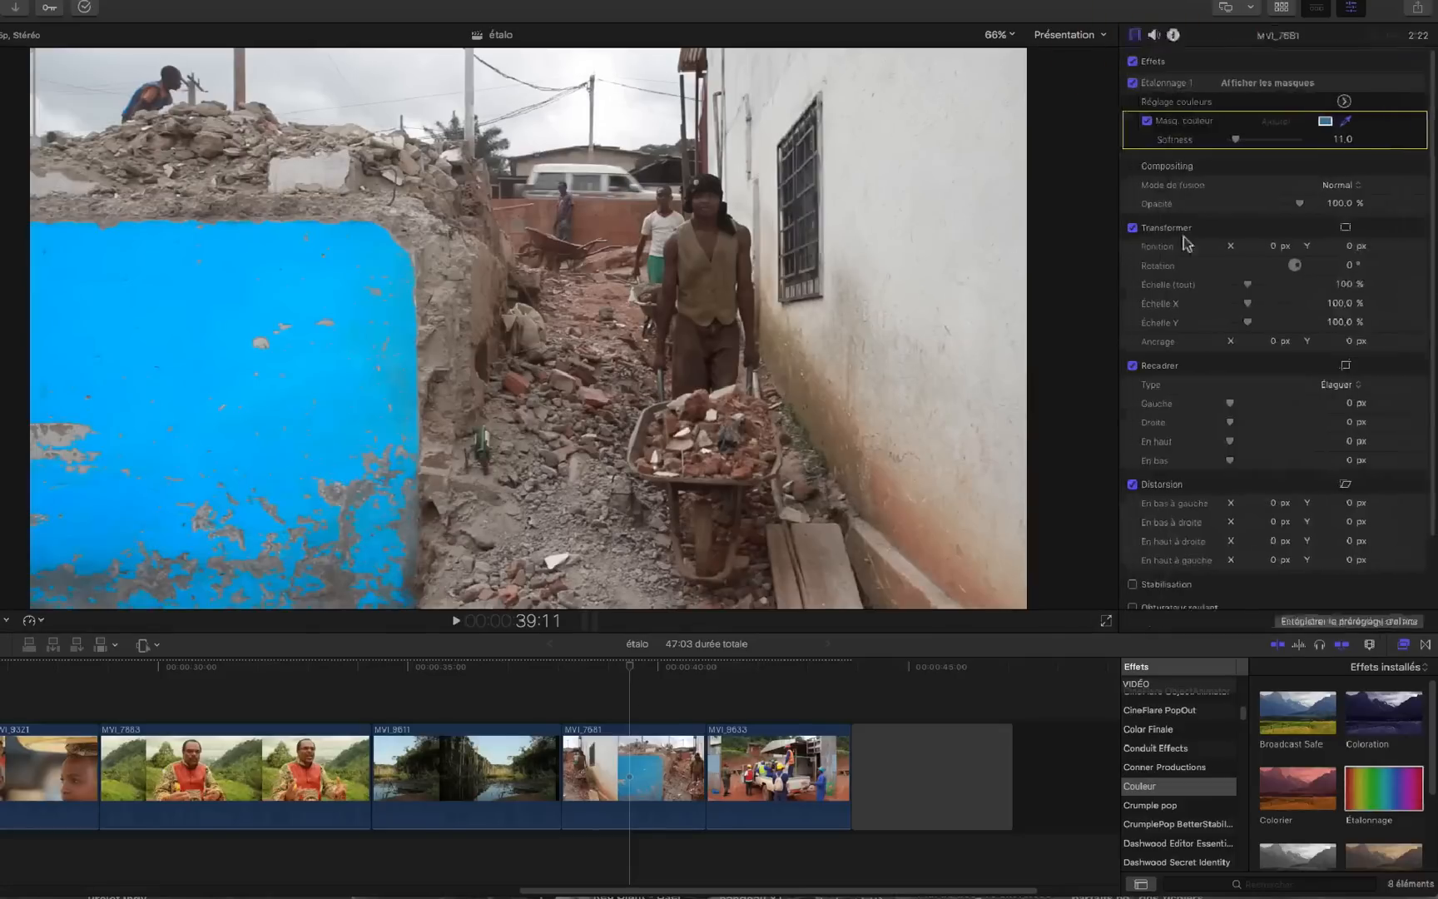
- Compare clip MVI_7681 with and without the Étalonnage effect, leaving the effect enabled
{"action": "left_click", "coordinate": [1146, 93]}
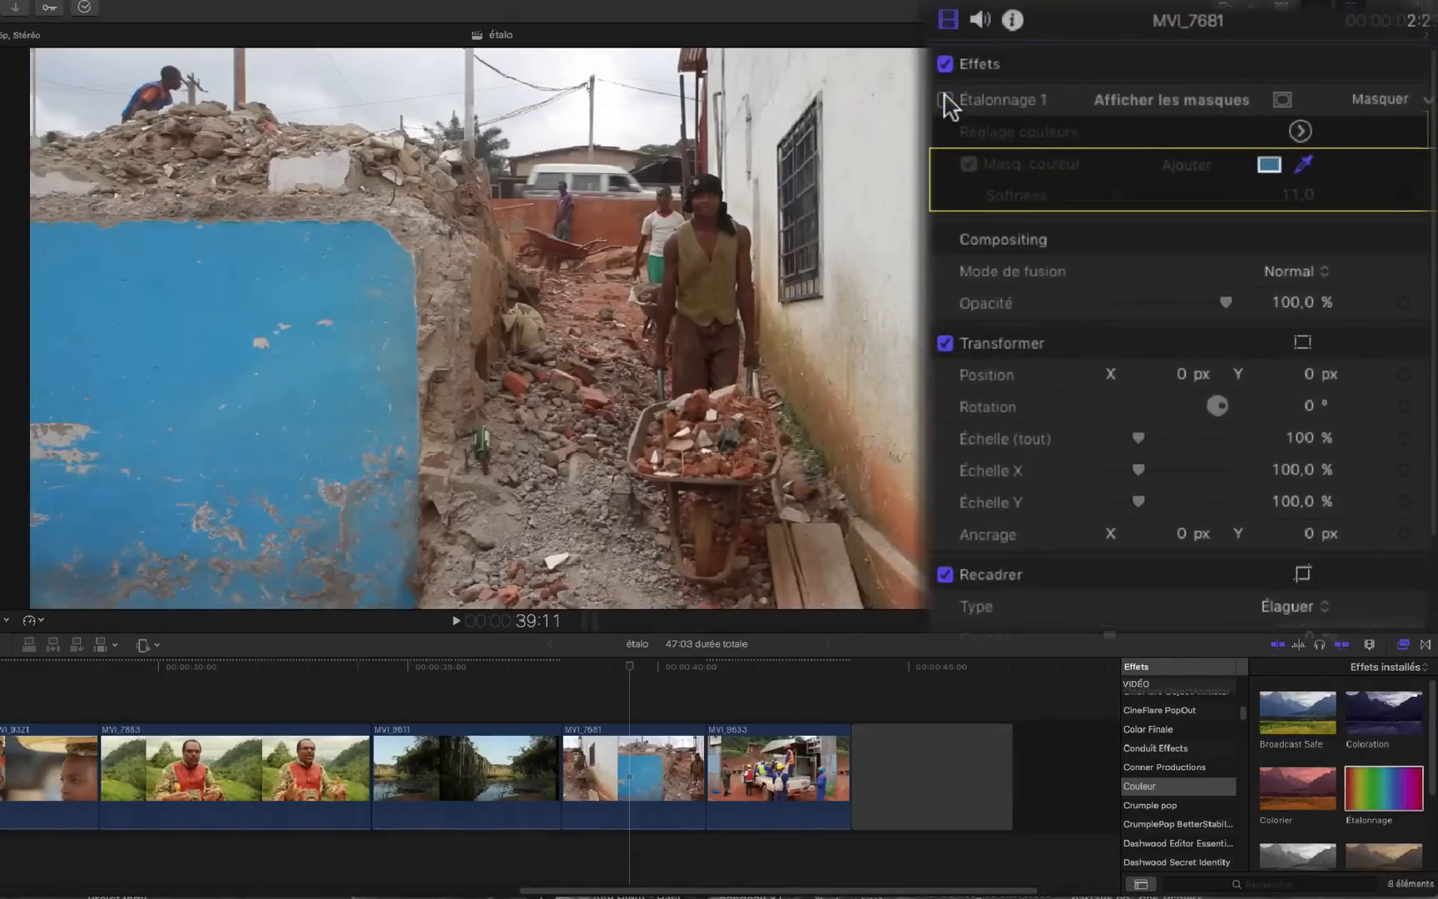
{"action": "left_click", "coordinate": [945, 100]}
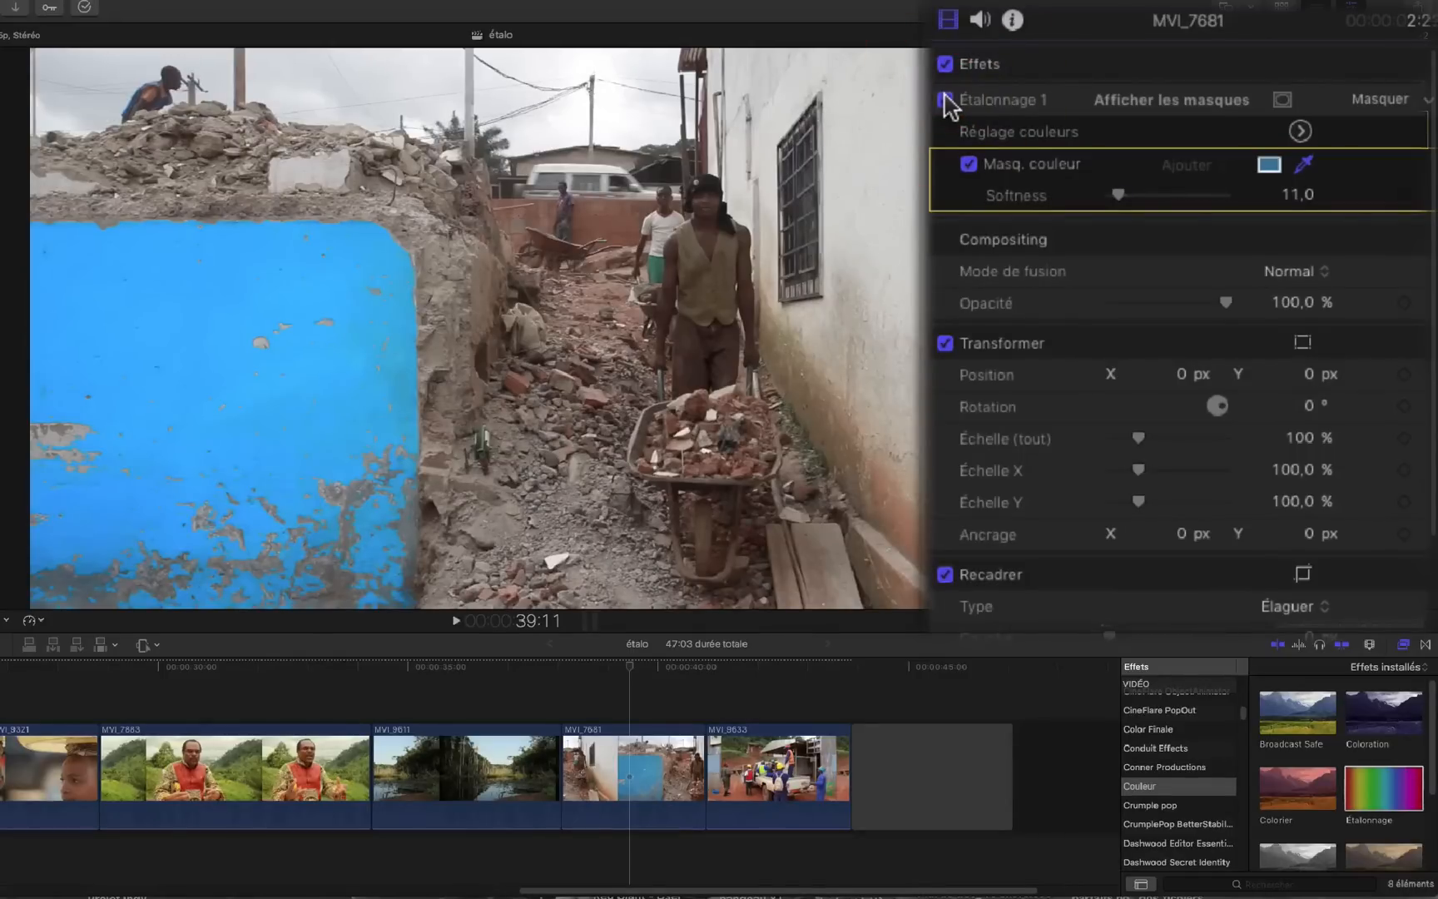
{"action": "left_click", "coordinate": [945, 99]}
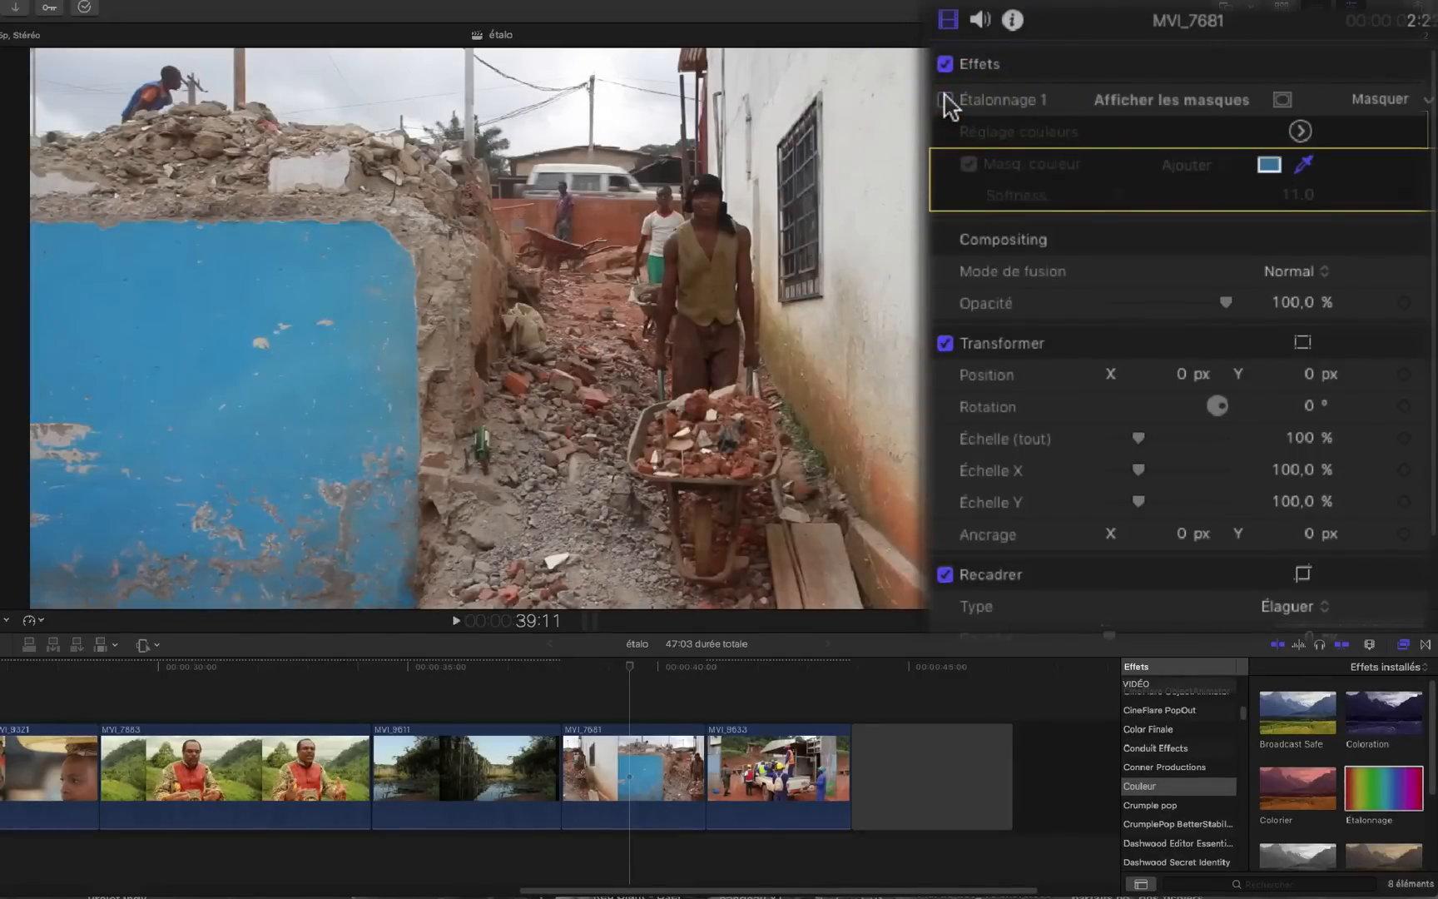
{"action": "left_click", "coordinate": [946, 100]}
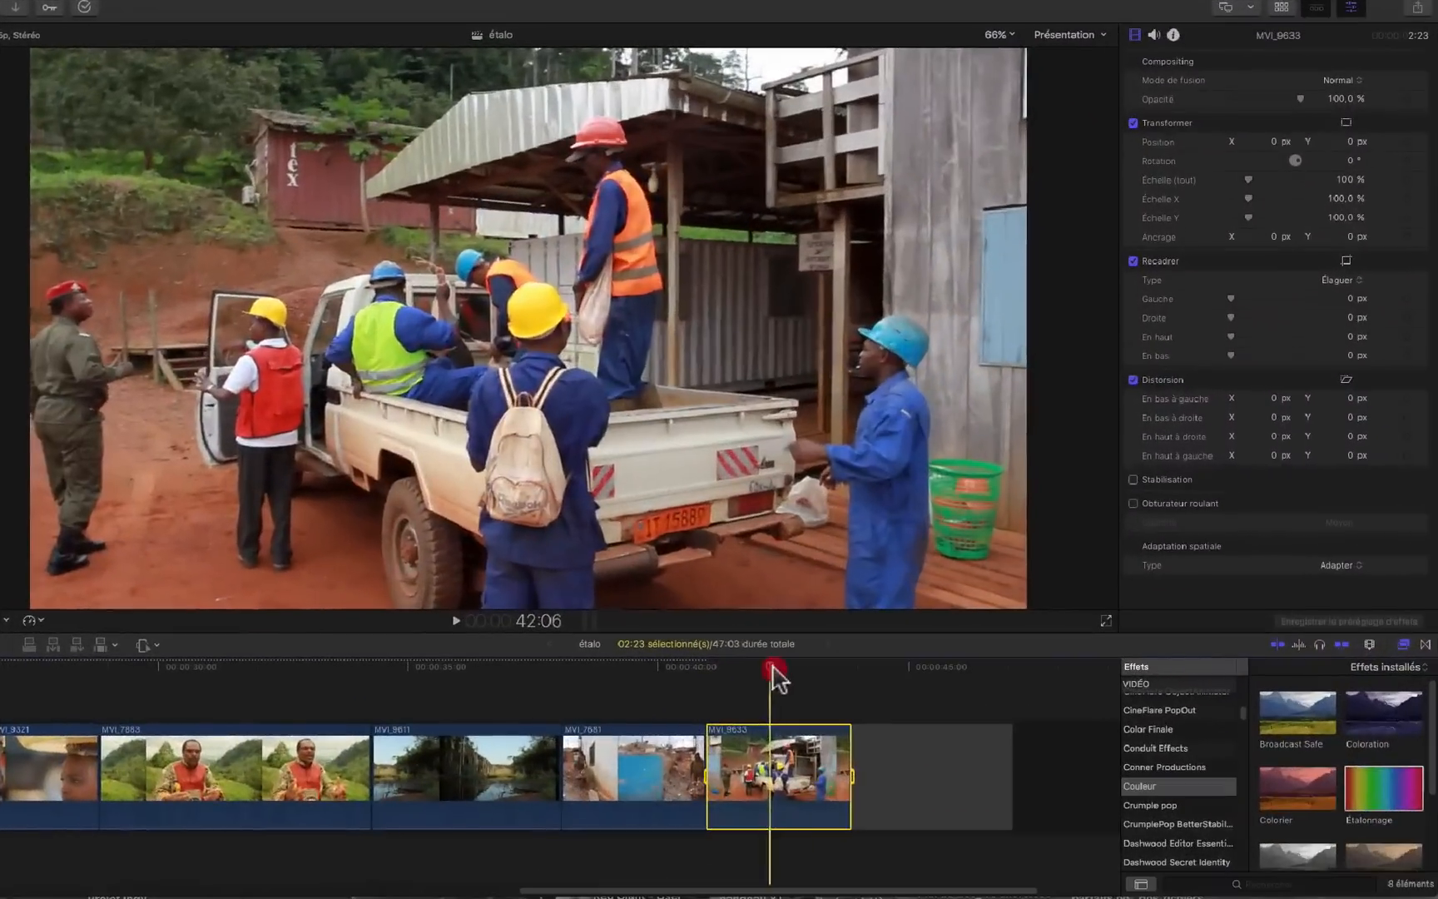
- Apply the Étalonnage effect to clip MVI_9633 and add a color mask to it
{"action": "left_click", "coordinate": [773, 667]}
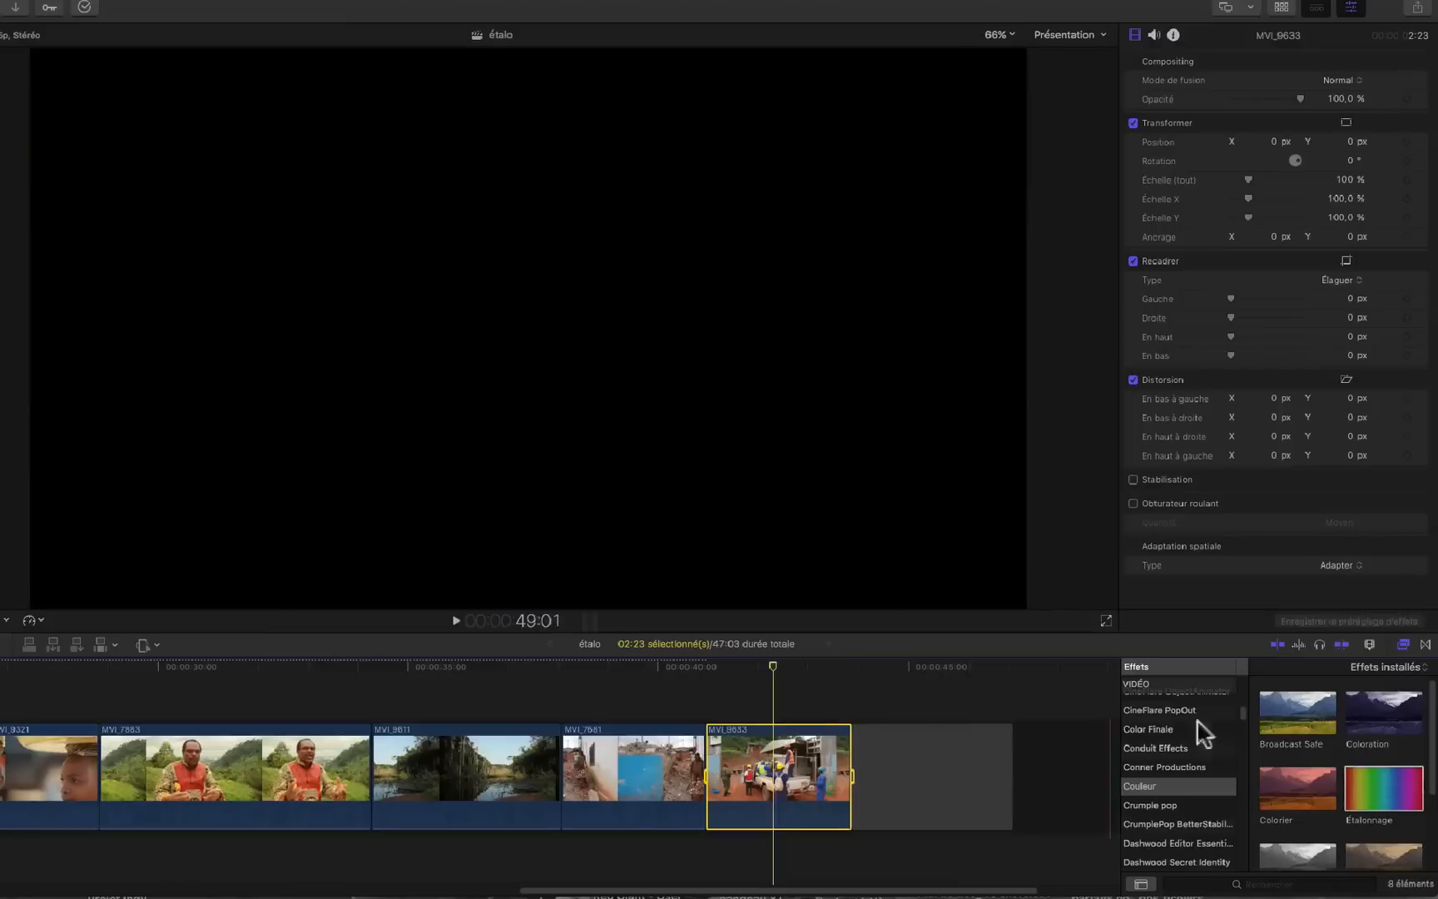
{"action": "left_click_drag", "start_coordinate": [1384, 787], "coordinate": [783, 760]}
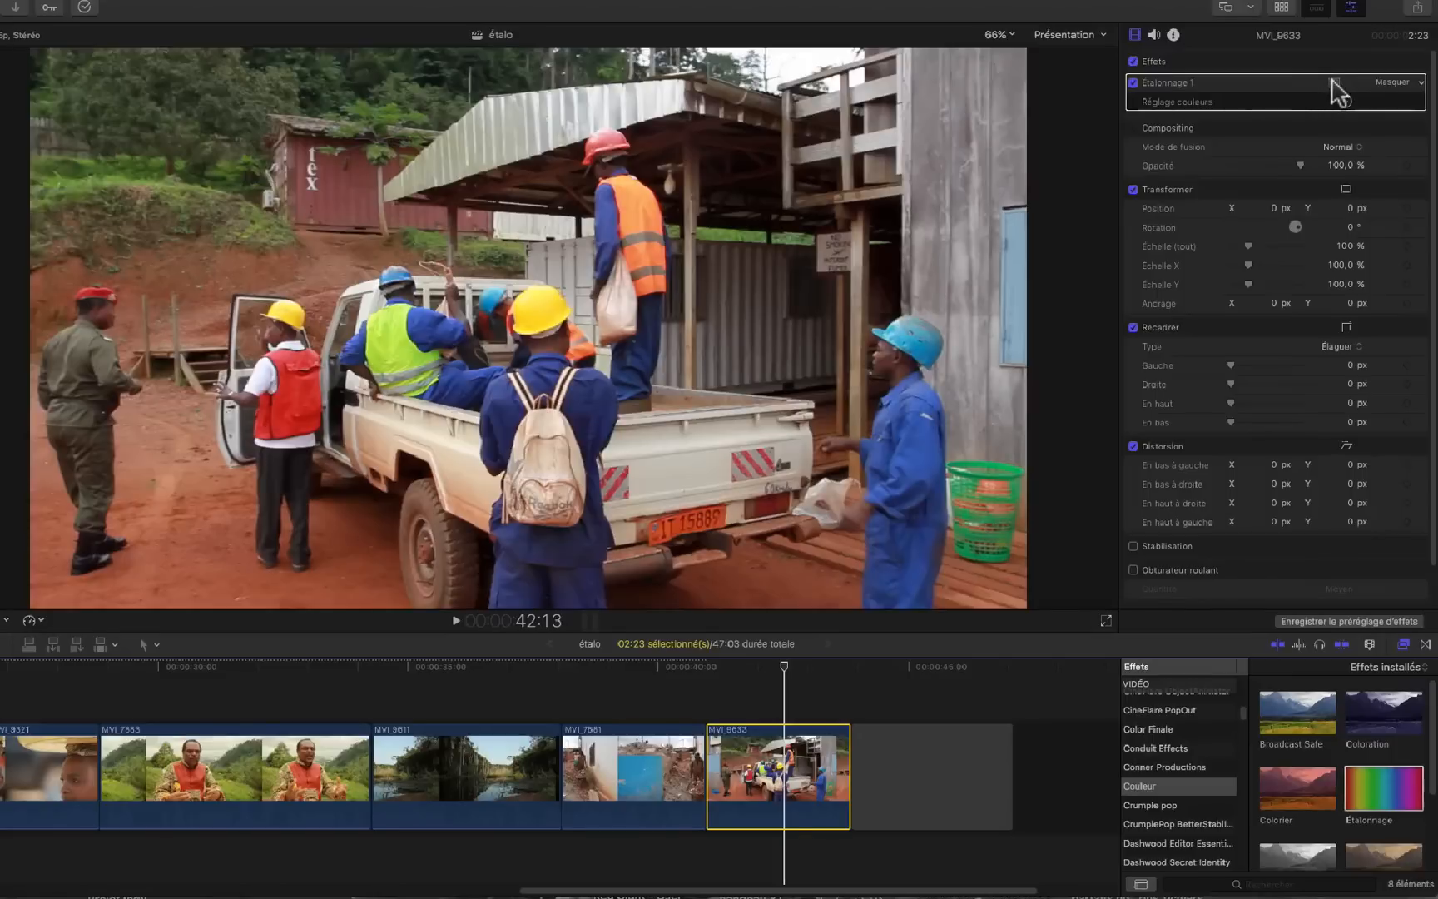
{"action": "left_click", "coordinate": [1335, 83]}
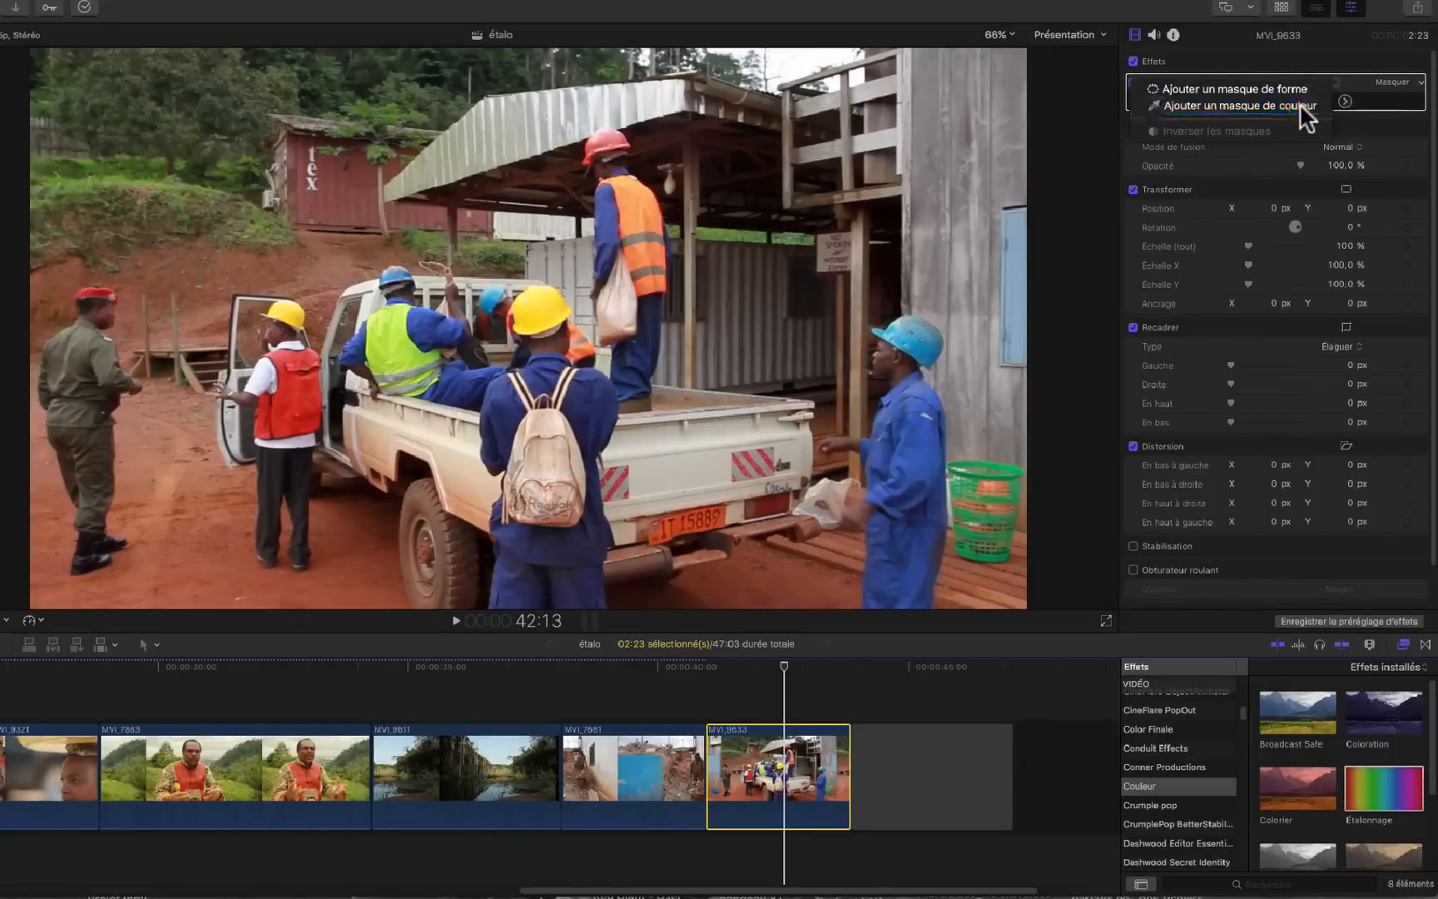
{"action": "left_click", "coordinate": [1301, 104]}
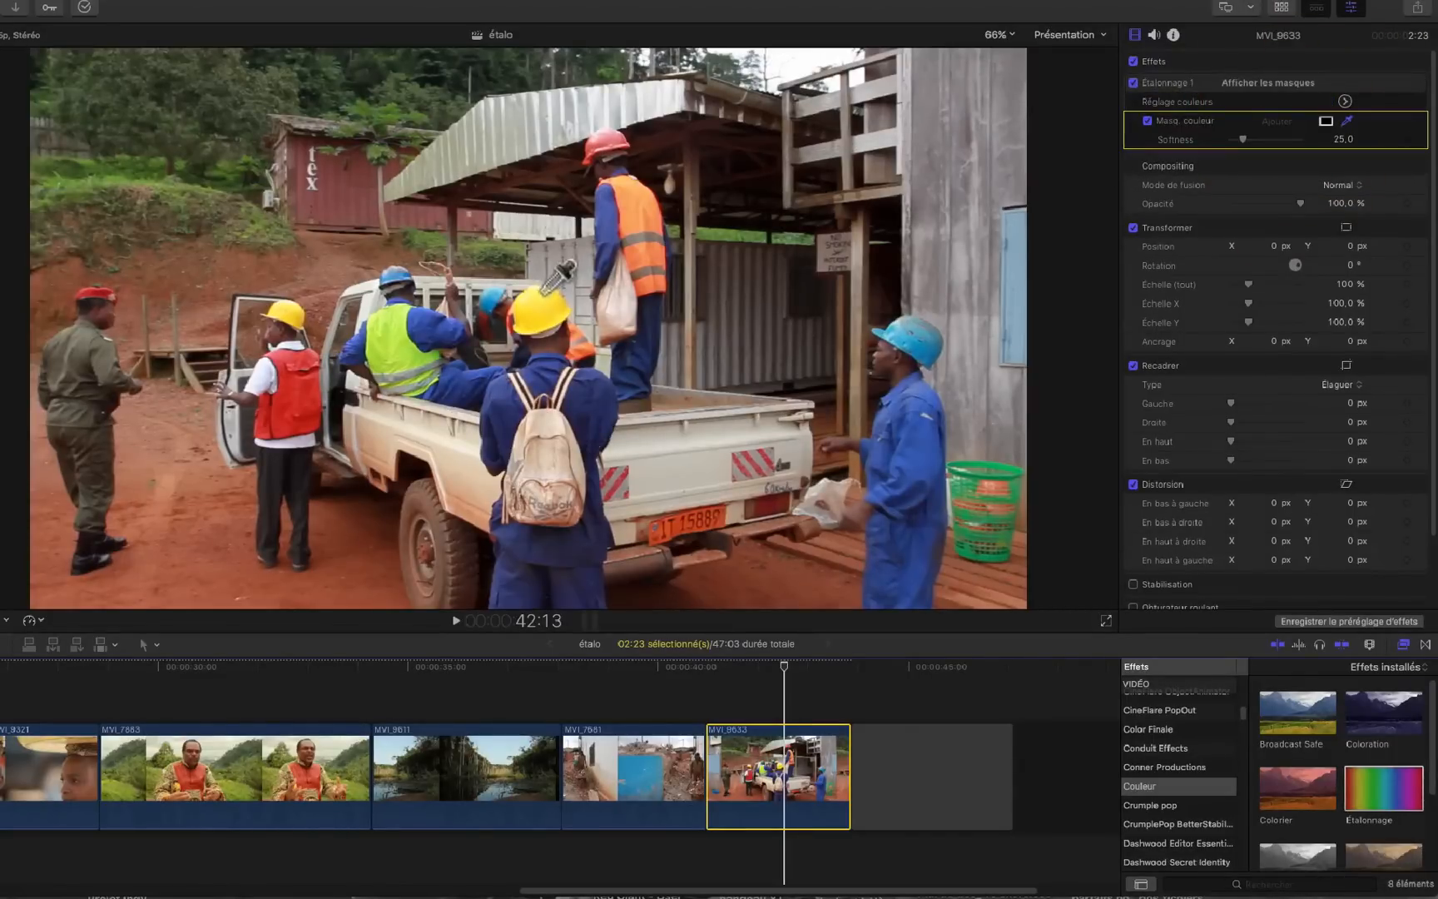
- Sample the yellow helmet of the worker with the backpack and add its remaining yellow shades to the color mask
{"action": "left_click", "coordinate": [539, 312]}
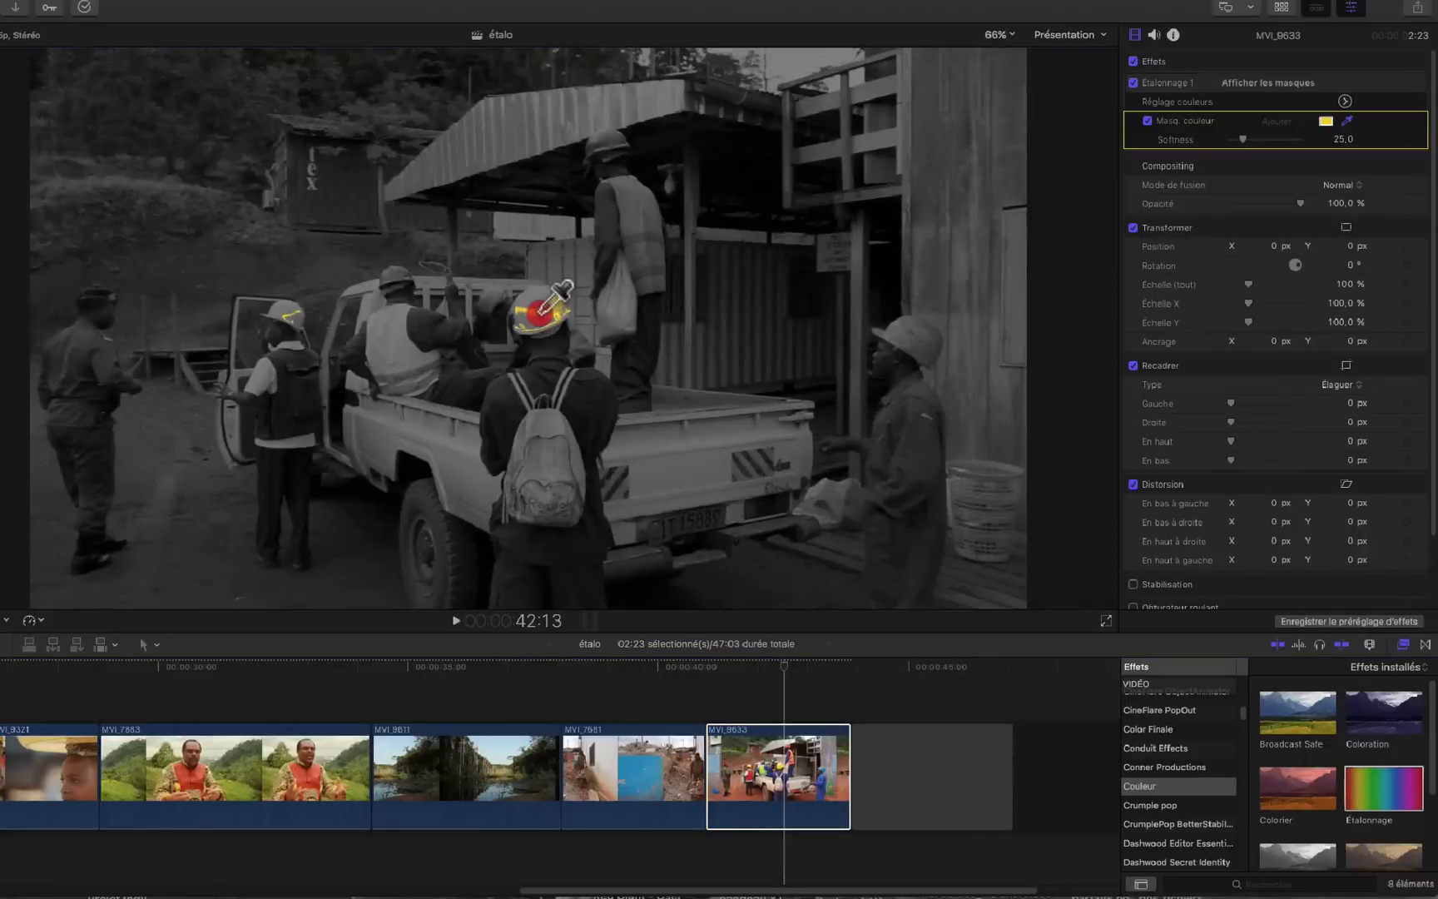
{"action": "left_click_drag", "start_coordinate": [542, 310], "coordinate": [546, 296]}
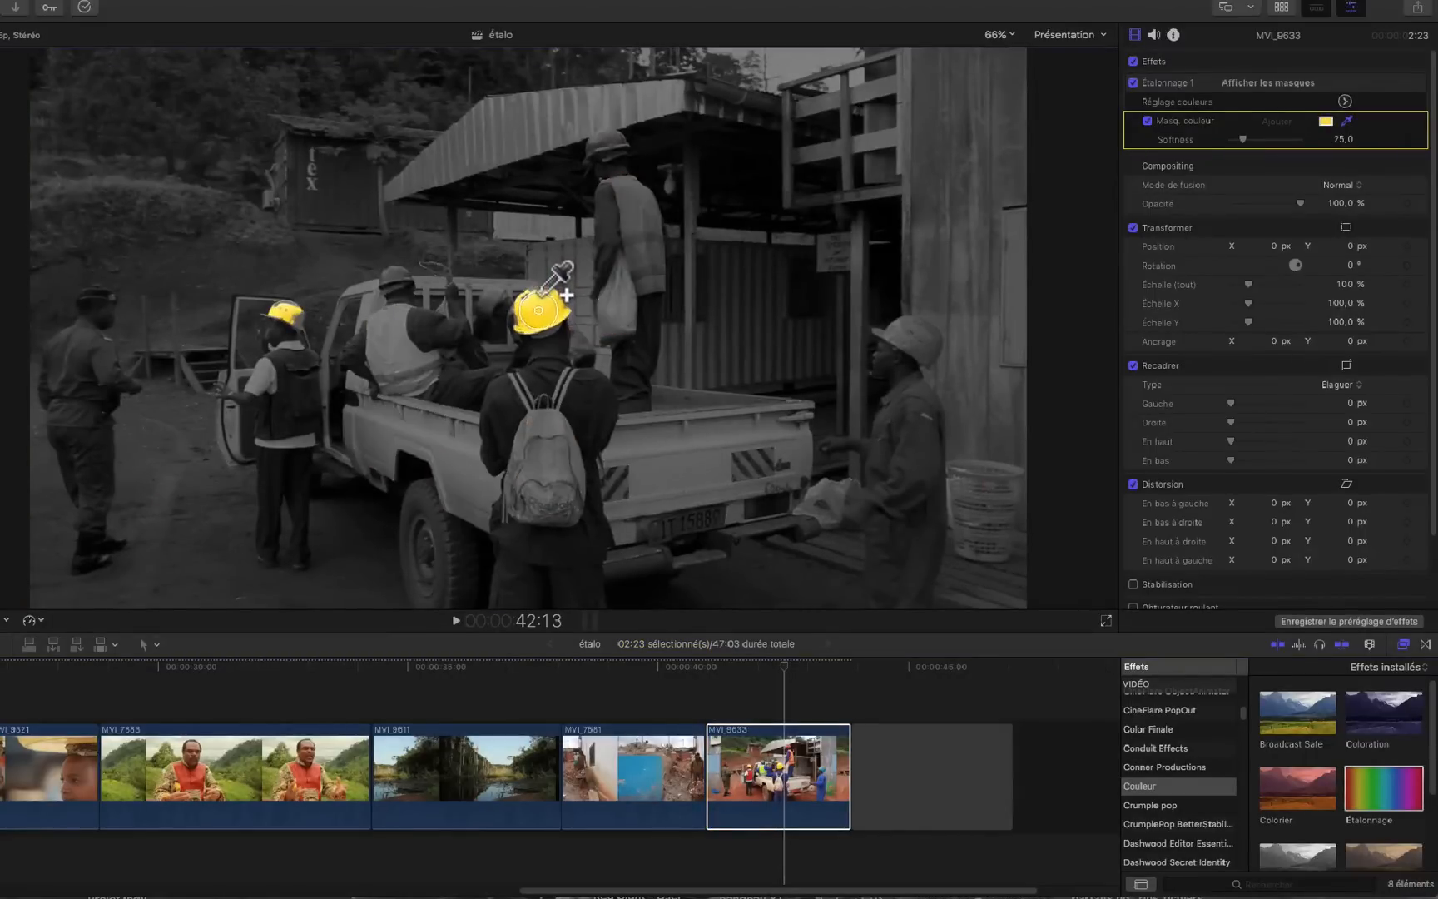
{"action": "mouse_move", "coordinate": [546, 294]}
{"action": "left_mouse_down"}
{"action": "mouse_move", "coordinate": [523, 330]}
{"action": "mouse_move", "coordinate": [562, 308]}
{"action": "mouse_move", "coordinate": [539, 290]}
{"action": "mouse_move", "coordinate": [566, 308]}
{"action": "left_mouse_up"}
- Set the helmet color mask's softness to 46 while previewing the mask, and put the color sampler away
{"action": "left_click", "coordinate": [1300, 83]}
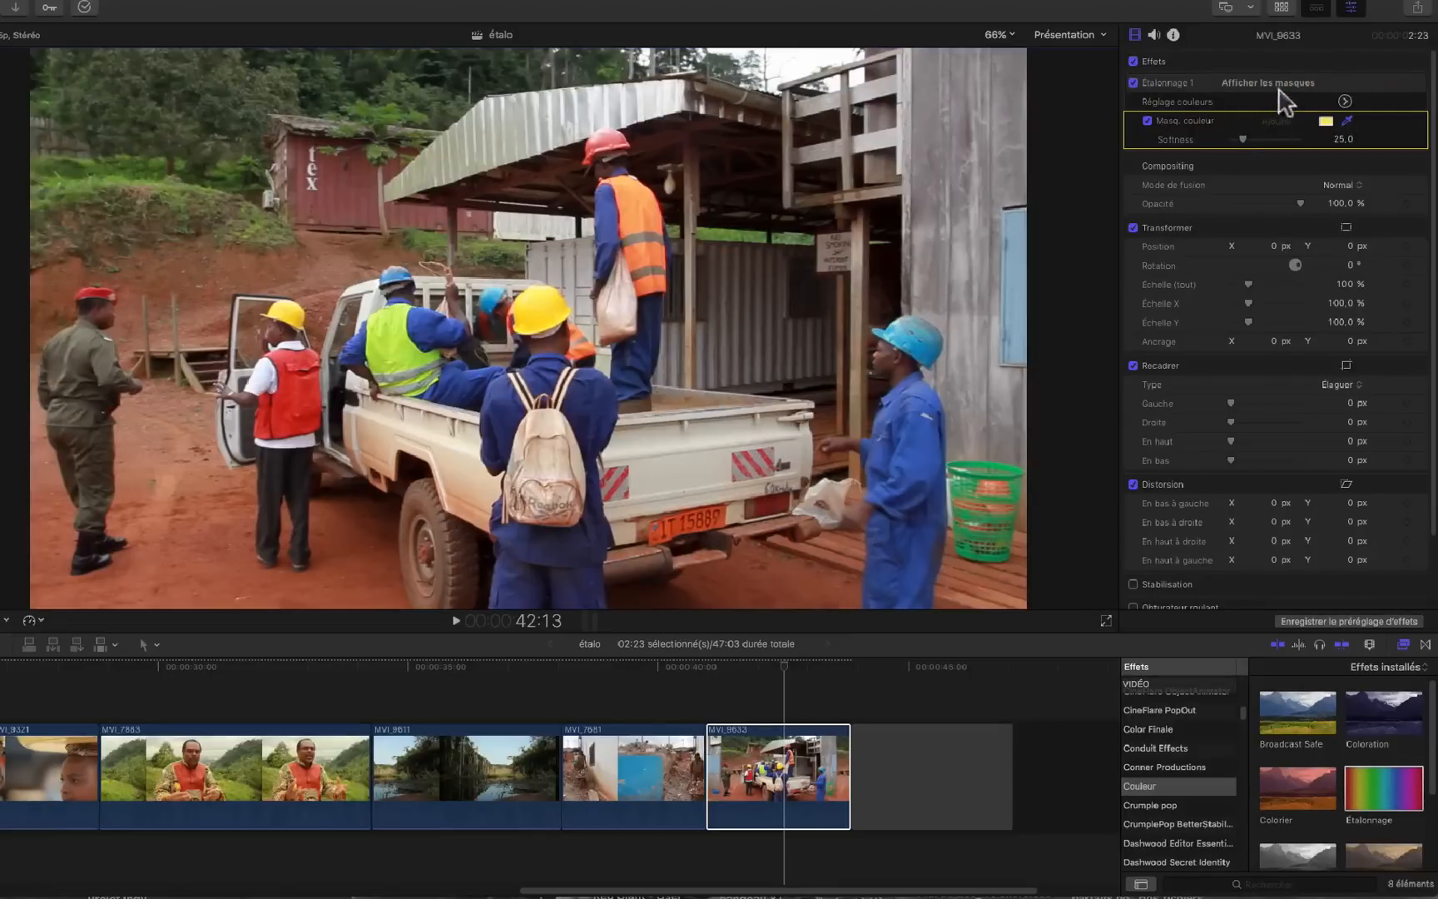
{"action": "left_click", "coordinate": [1279, 81]}
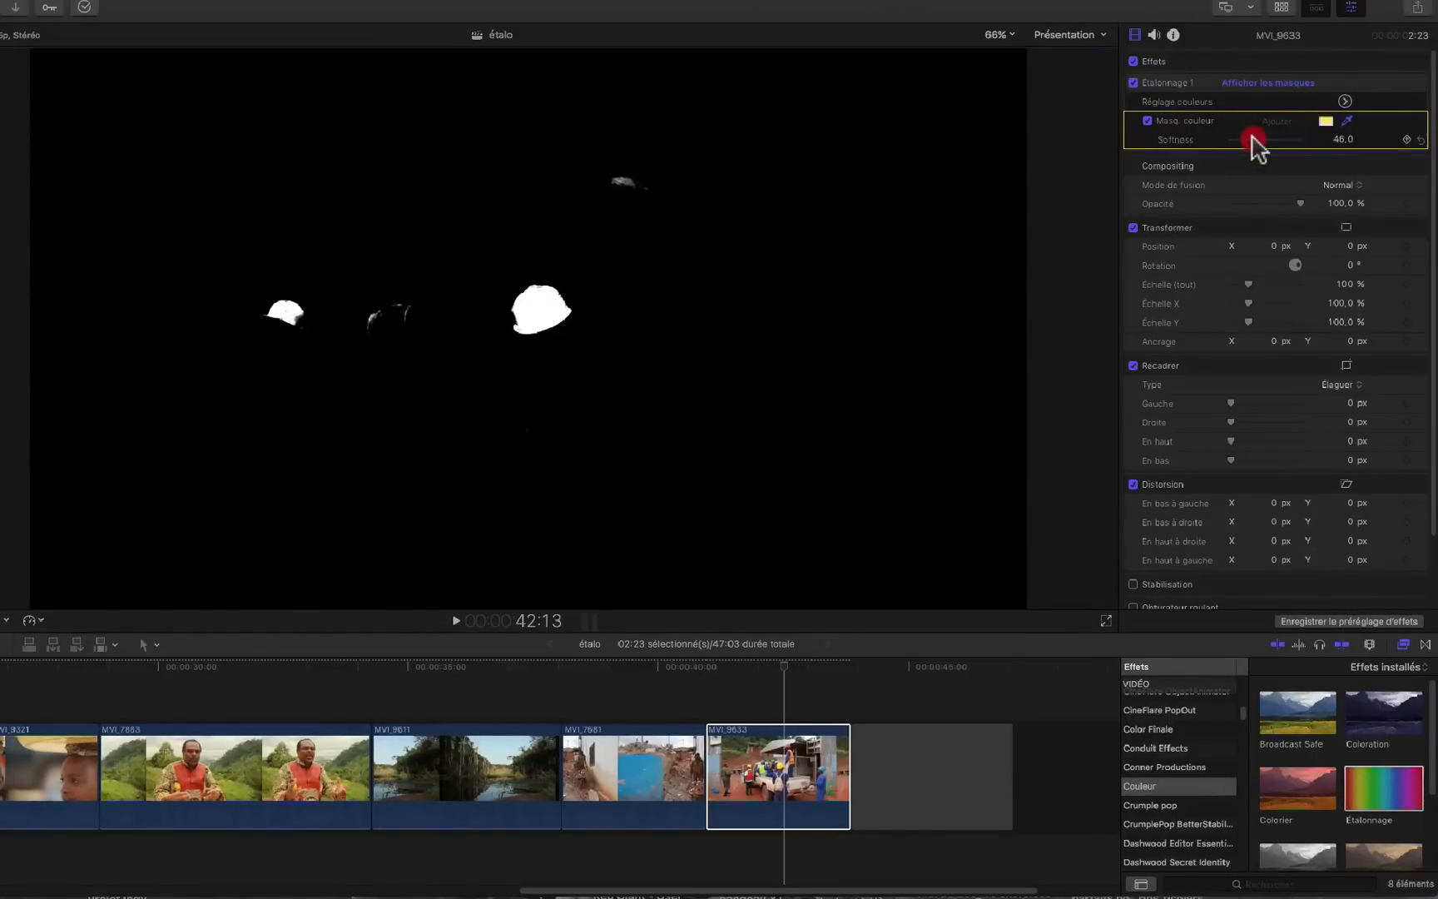
{"action": "left_click", "coordinate": [1238, 83]}
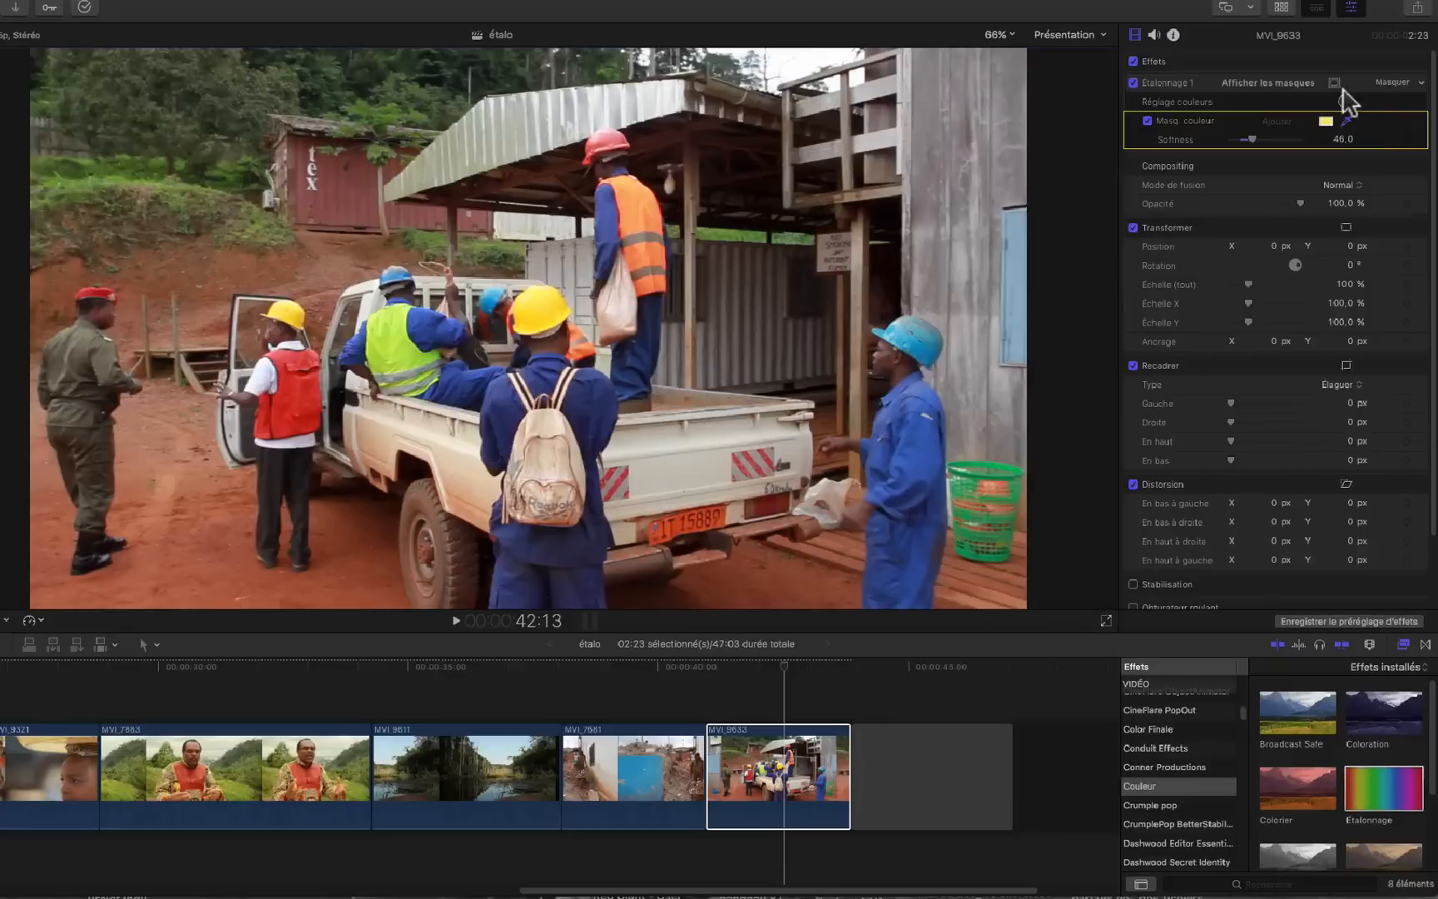
{"action": "left_click", "coordinate": [1346, 120]}
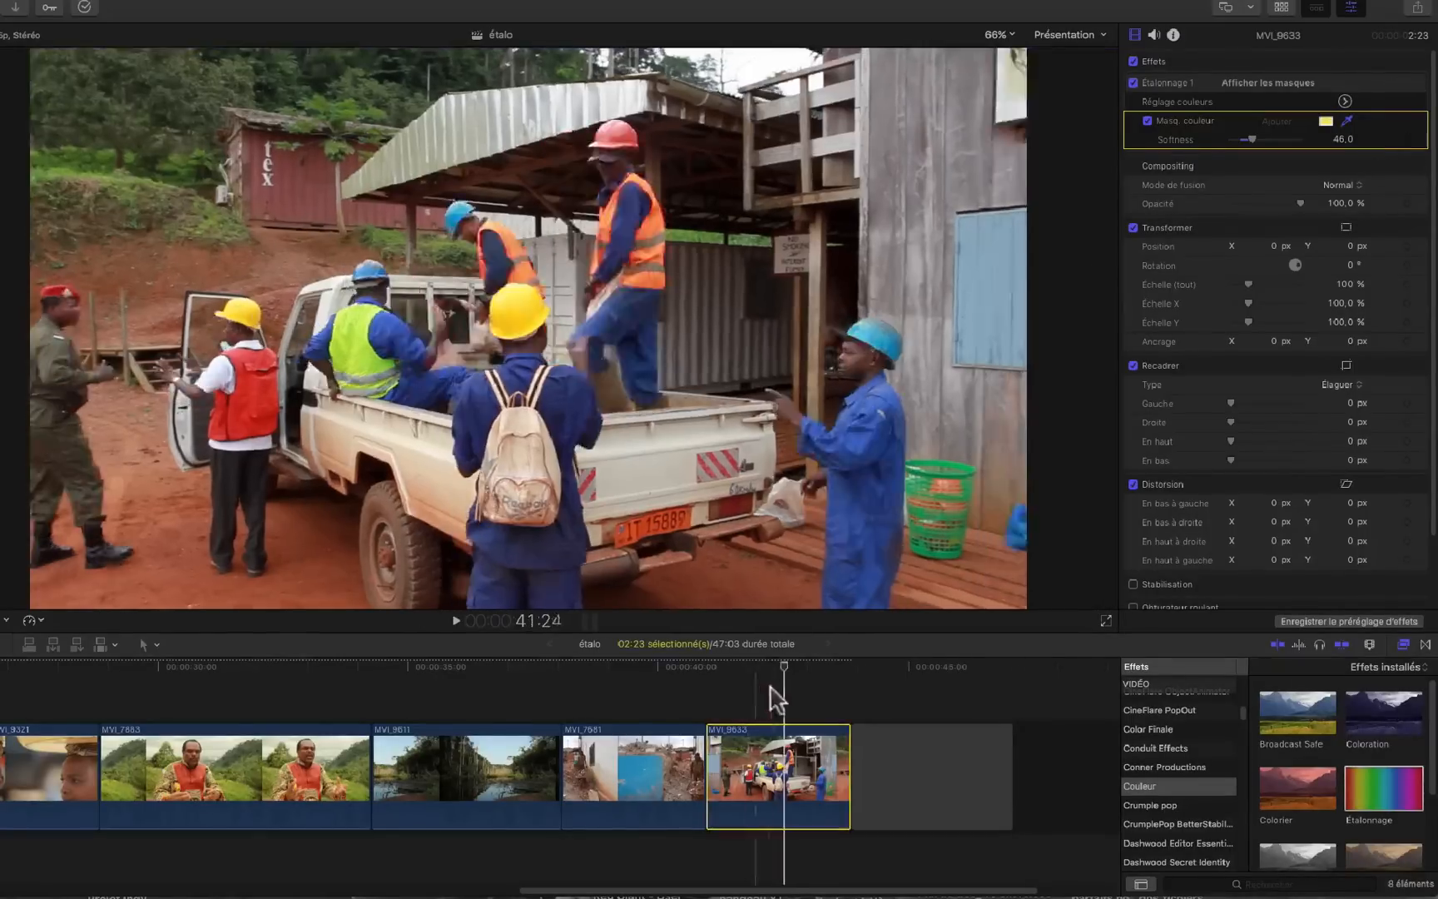
- Add a shape mask to the Étalonnage effect at 42:08, shrink it and center it on the backpack wearer's yellow helmet
{"action": "mouse_move", "coordinate": [783, 680]}
{"action": "left_mouse_down"}
{"action": "mouse_move", "coordinate": [732, 683]}
{"action": "mouse_move", "coordinate": [774, 682]}
{"action": "left_mouse_up"}
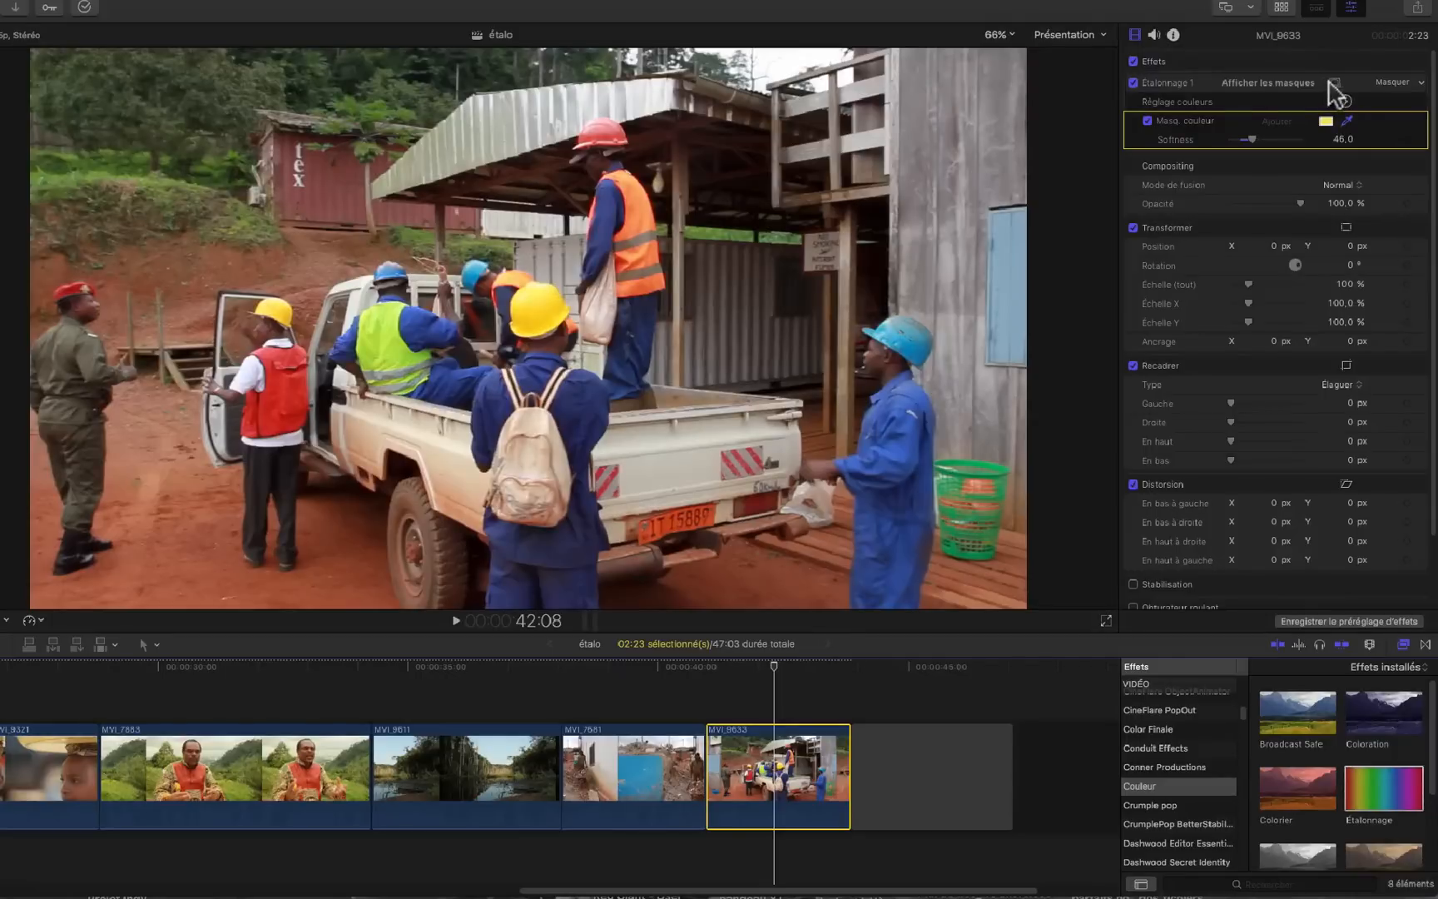
{"action": "left_click", "coordinate": [1333, 83]}
{"action": "left_click", "coordinate": [1307, 89]}
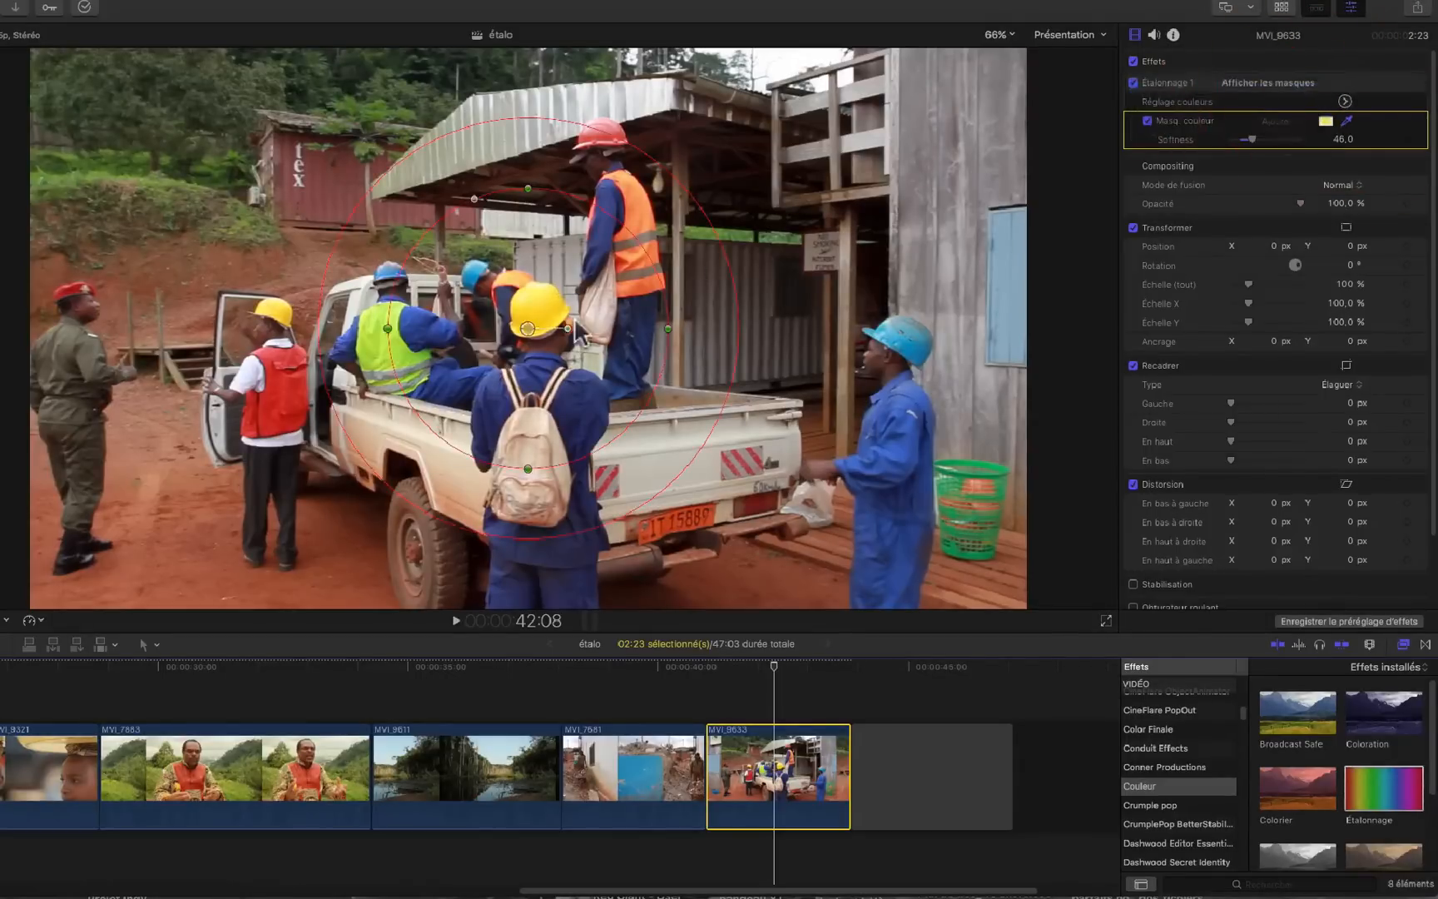
{"action": "left_click_drag", "start_coordinate": [669, 328], "coordinate": [596, 323]}
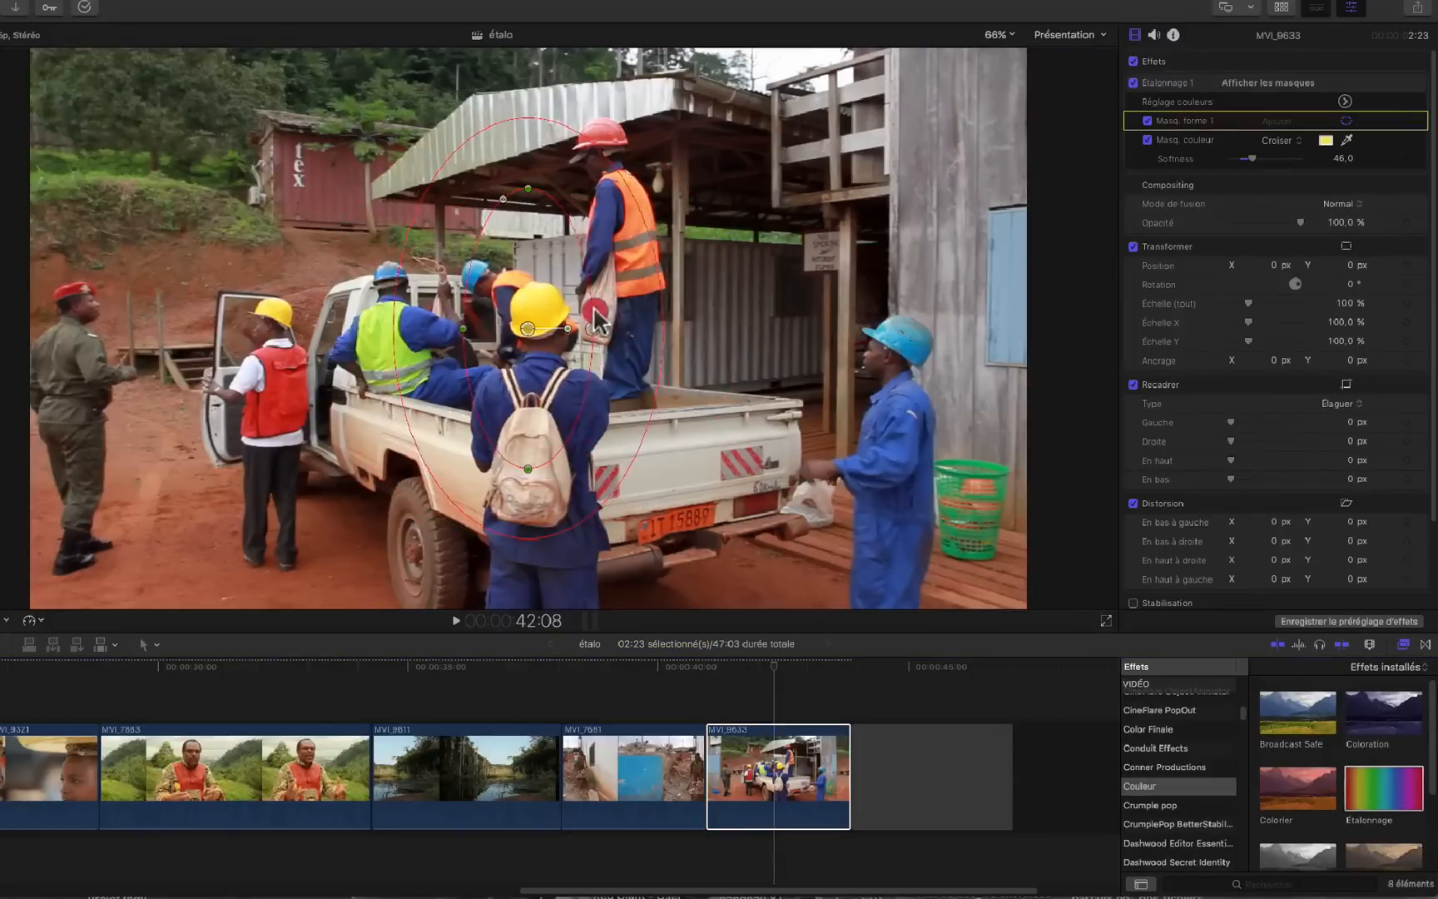
{"action": "left_click_drag", "start_coordinate": [529, 188], "coordinate": [537, 270]}
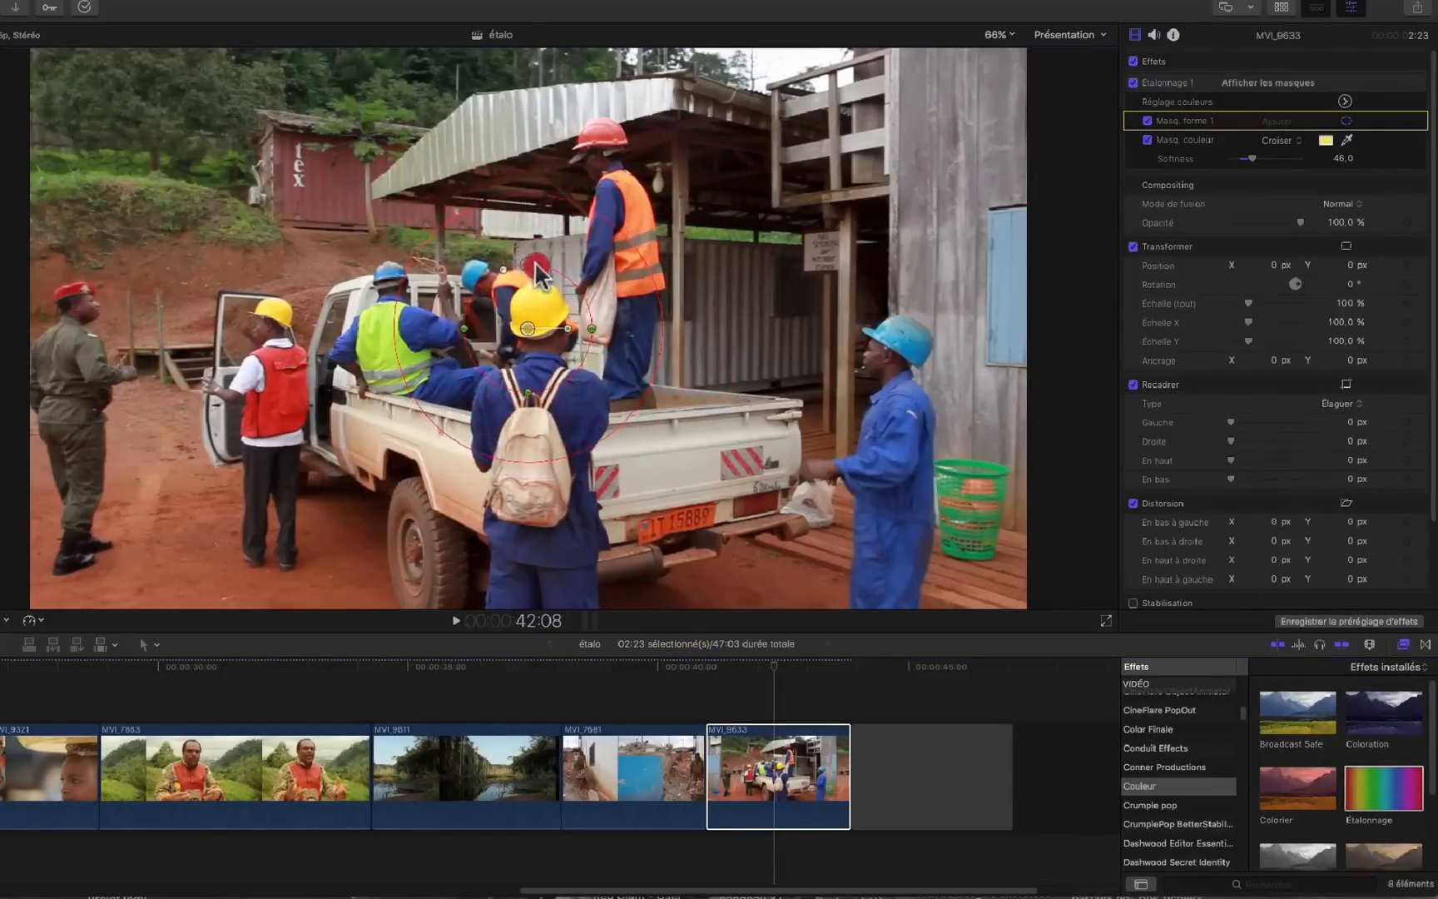
{"action": "left_click_drag", "start_coordinate": [528, 328], "coordinate": [538, 319]}
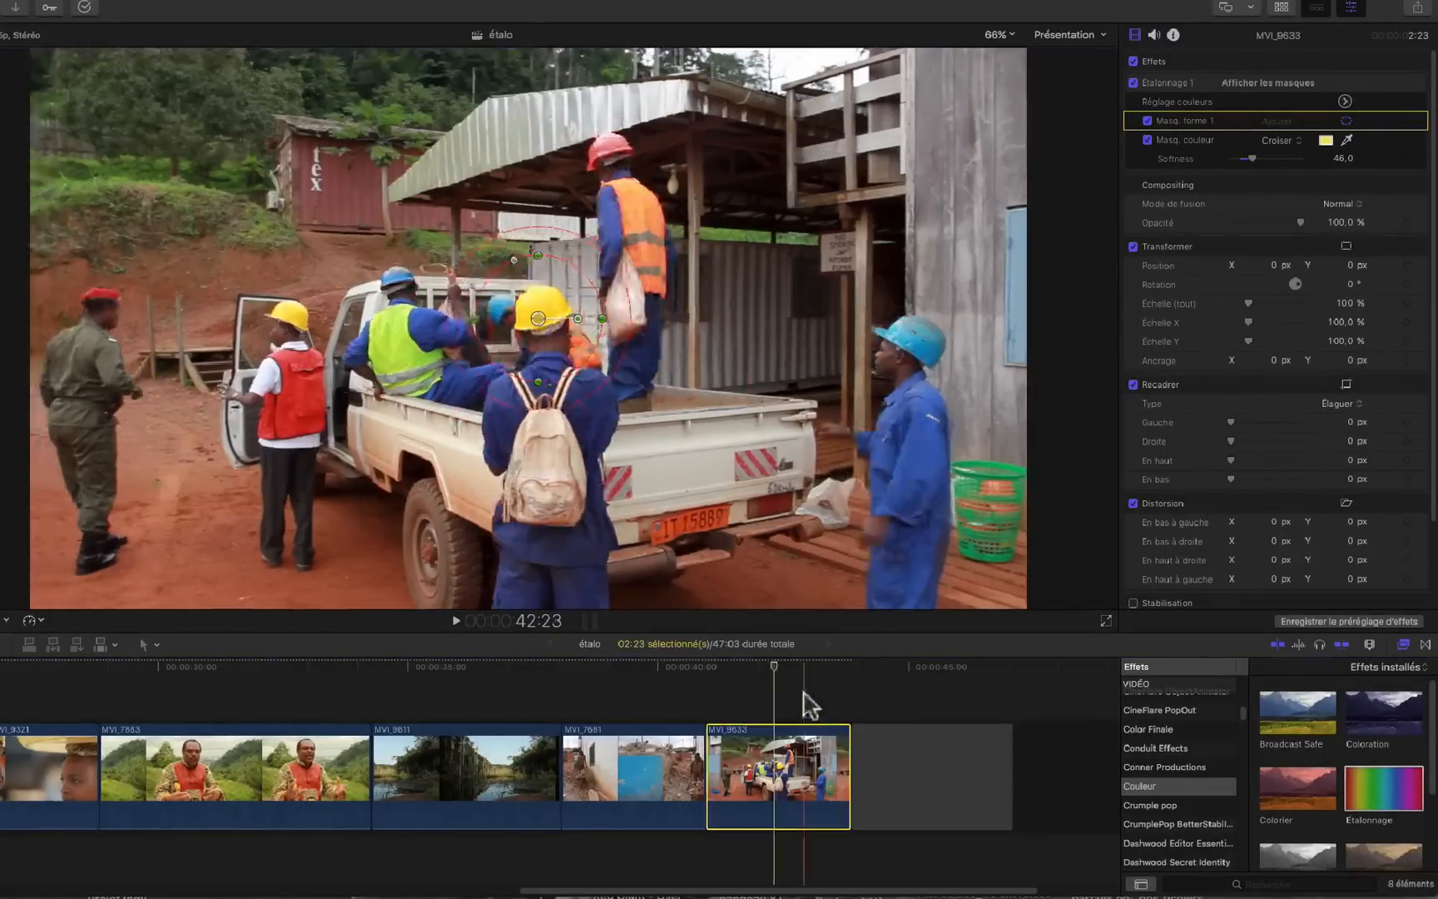
- Shift and slightly widen the shape mask so it surrounds the backpack wearer's yellow helmet at both ends of its movement through the clip
{"action": "left_click_drag", "start_coordinate": [774, 665], "coordinate": [843, 700]}
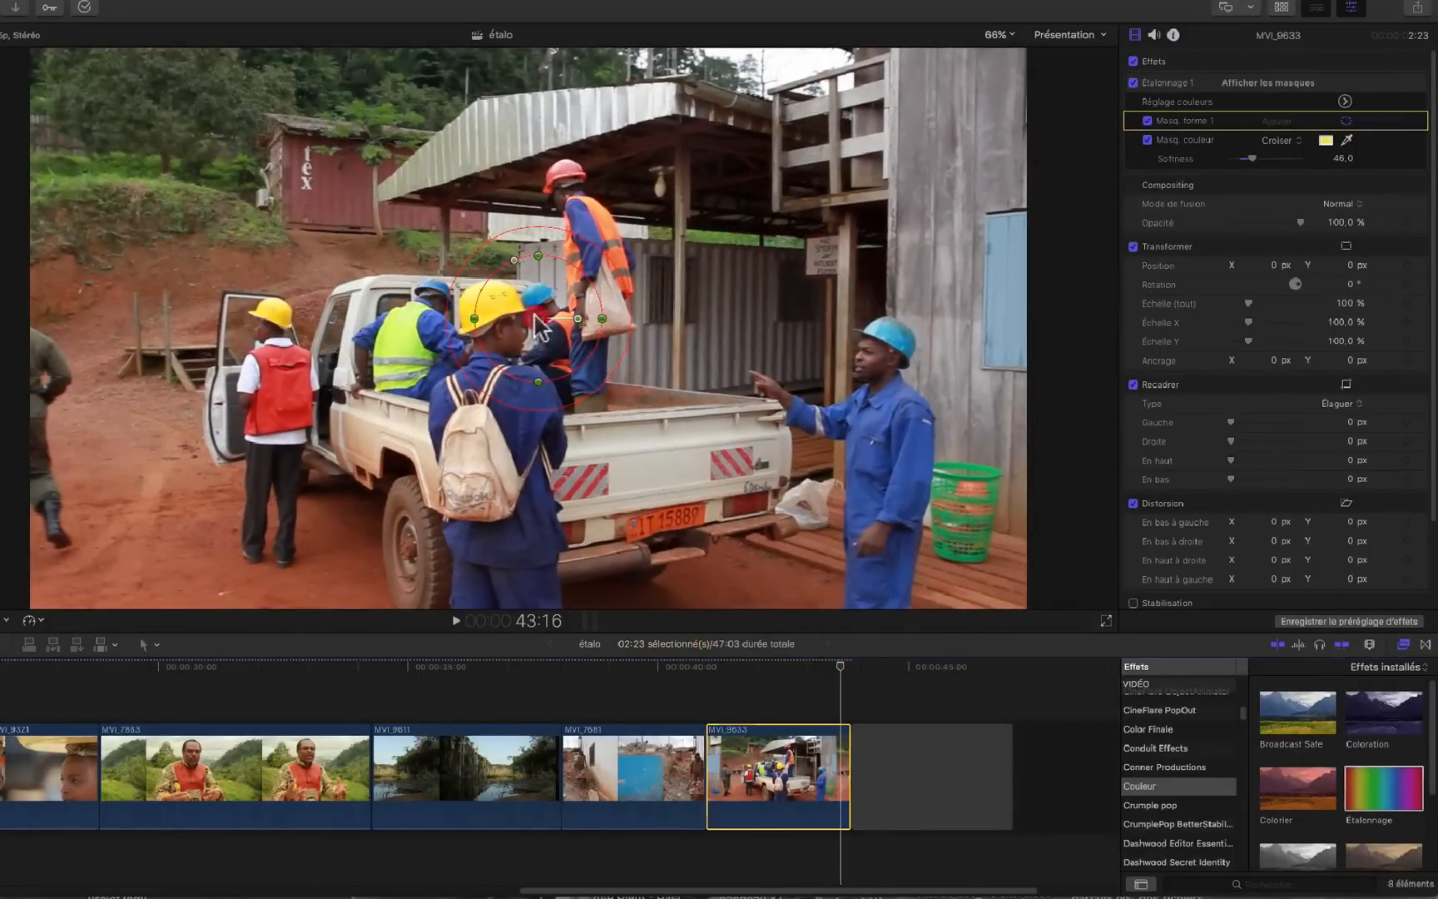
{"action": "left_click_drag", "start_coordinate": [534, 315], "coordinate": [522, 315]}
{"action": "left_click_drag", "start_coordinate": [838, 679], "coordinate": [798, 683]}
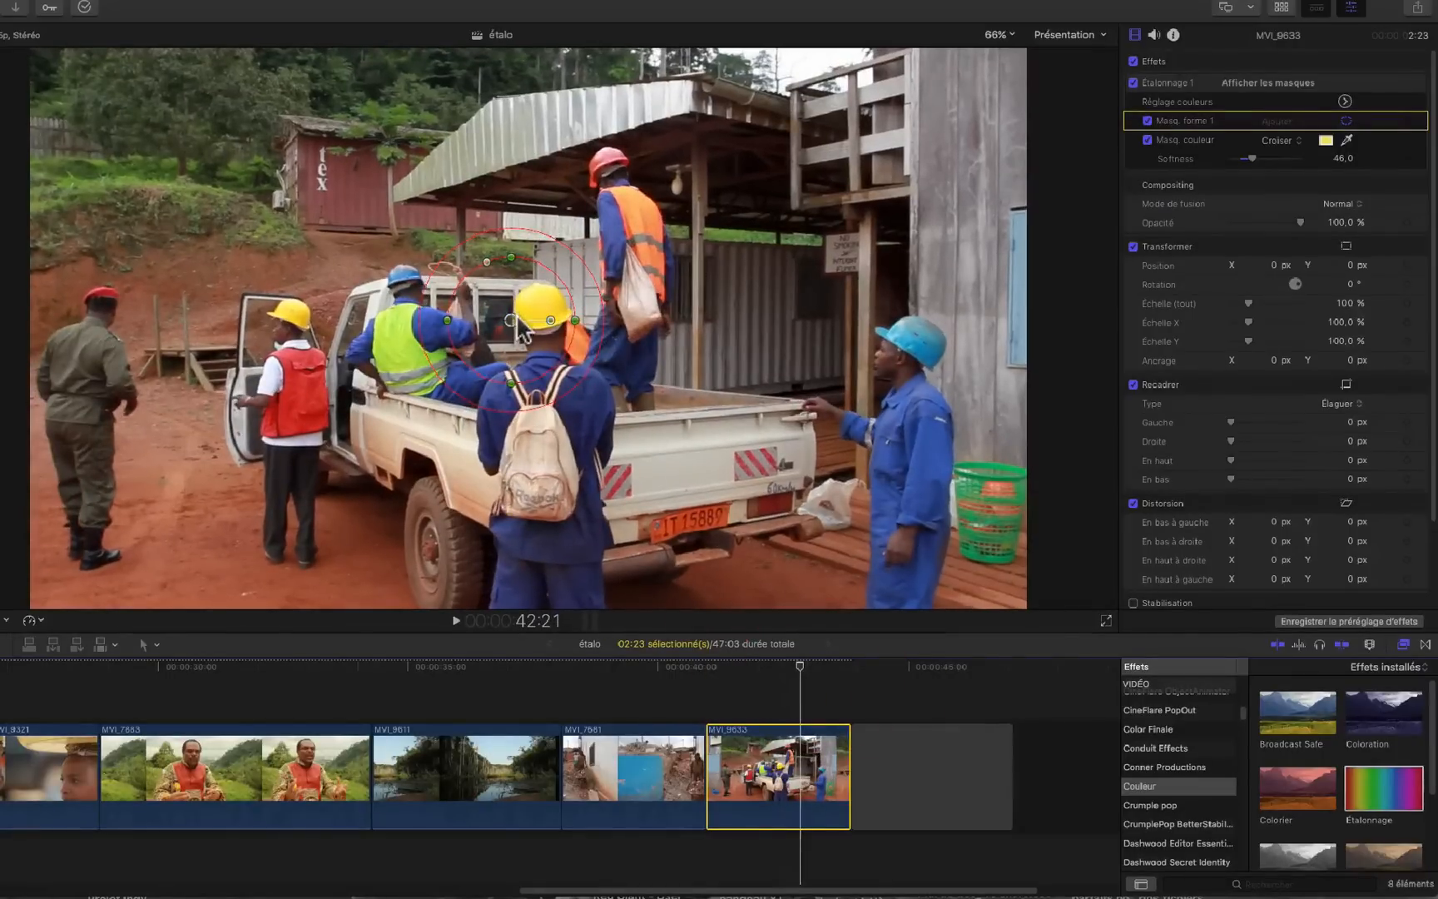
{"action": "left_click", "coordinate": [514, 317]}
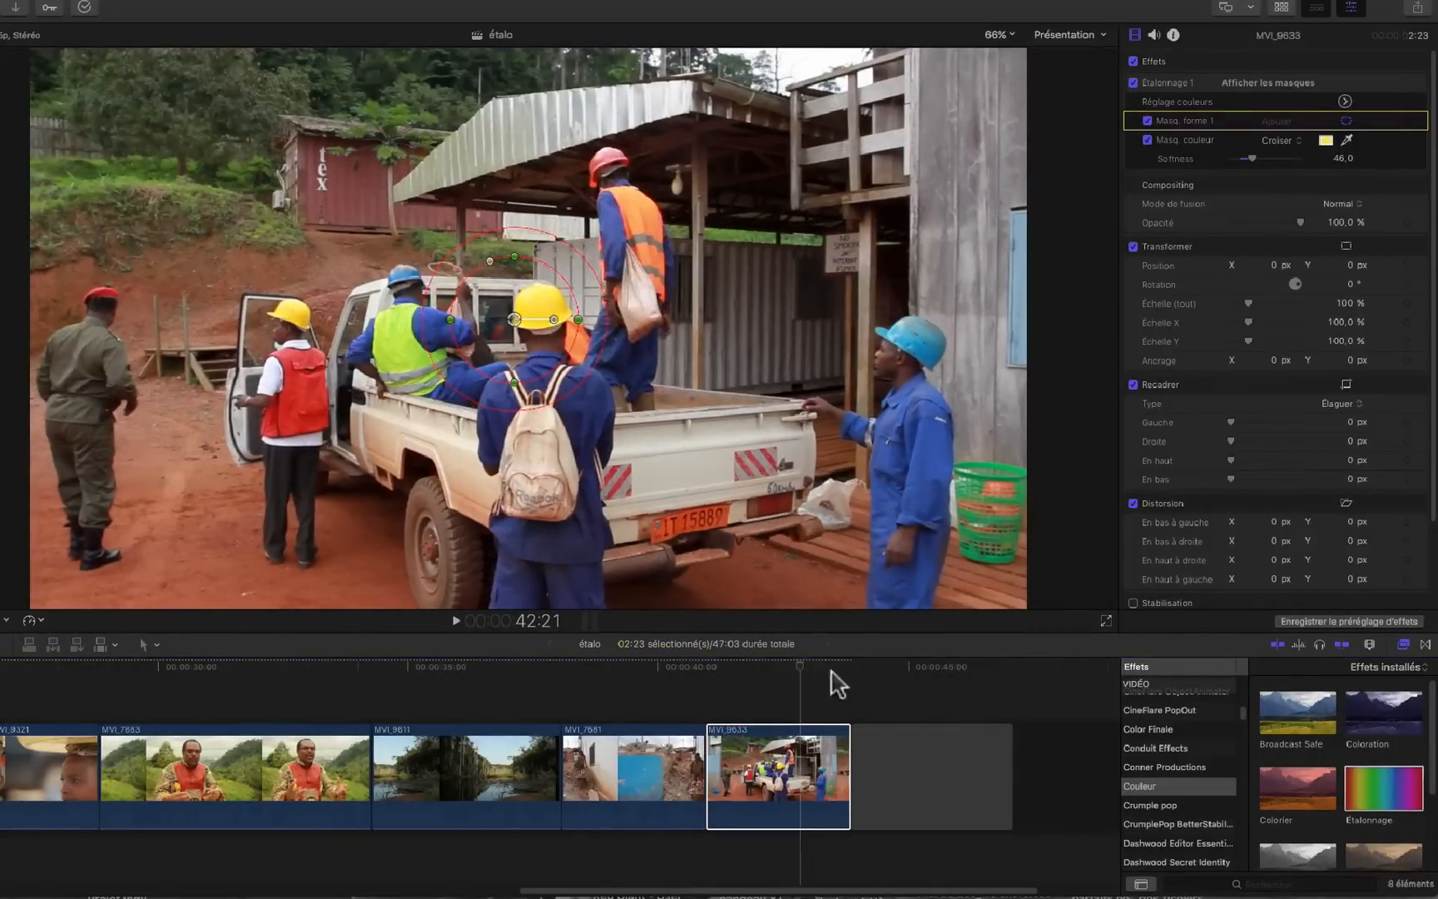
{"action": "left_click_drag", "start_coordinate": [800, 666], "coordinate": [843, 676]}
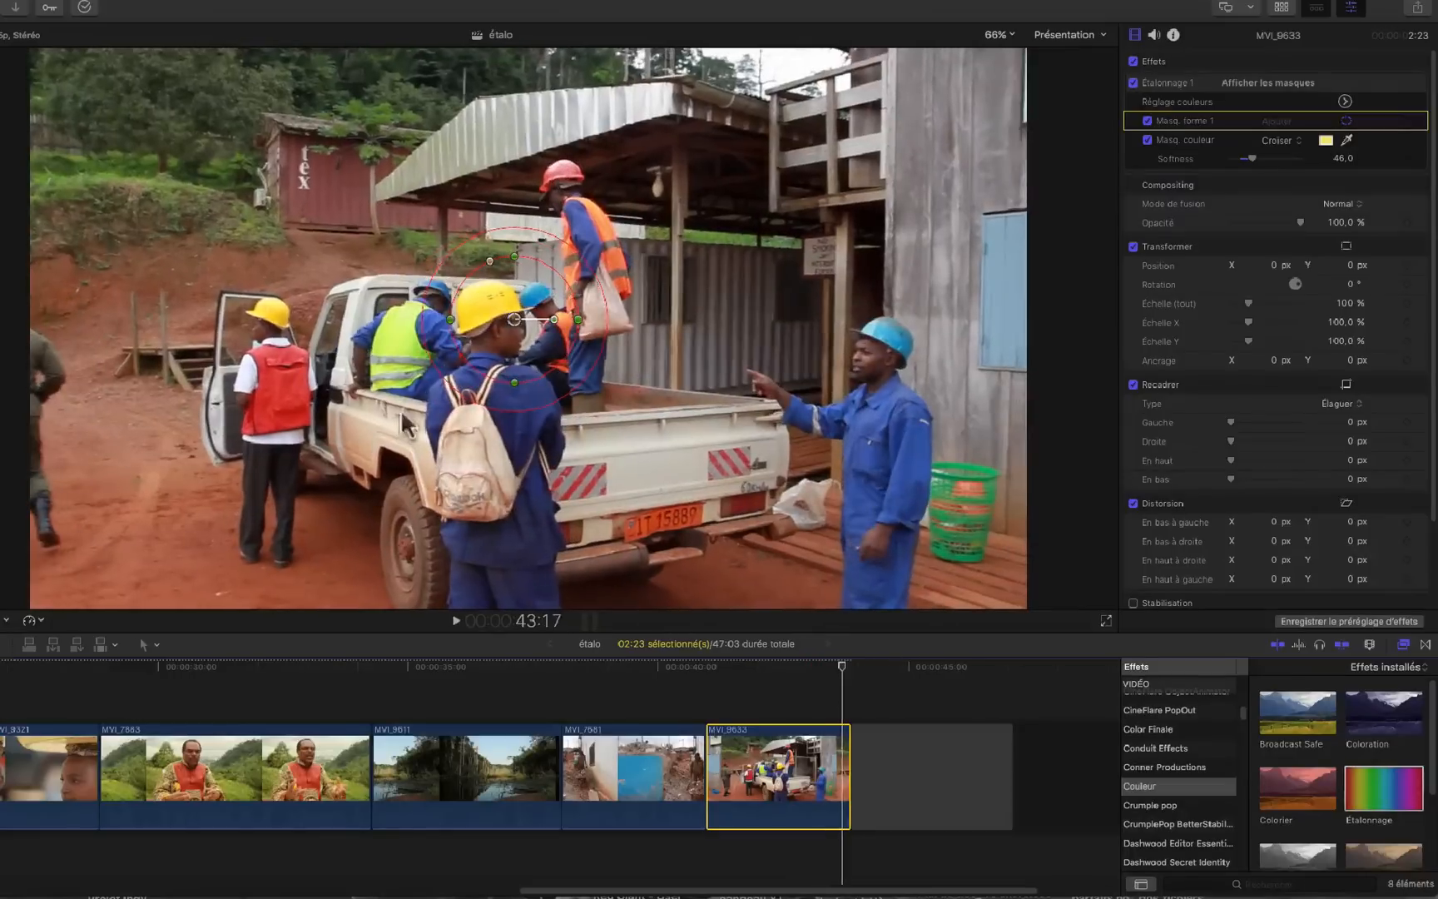
{"action": "left_click", "coordinate": [447, 328]}
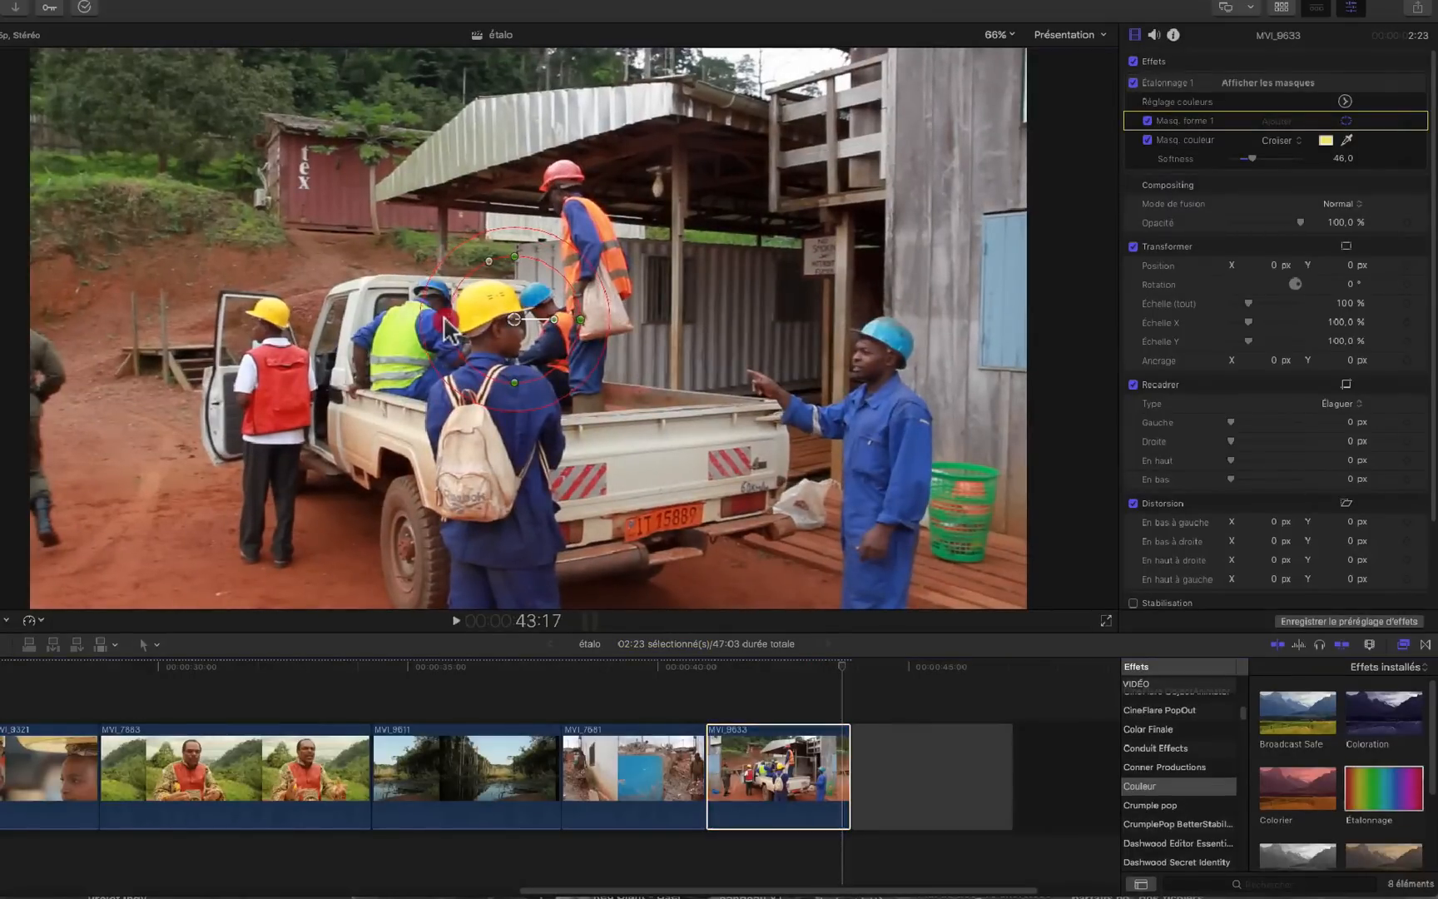
{"action": "left_click_drag", "start_coordinate": [843, 671], "coordinate": [753, 678]}
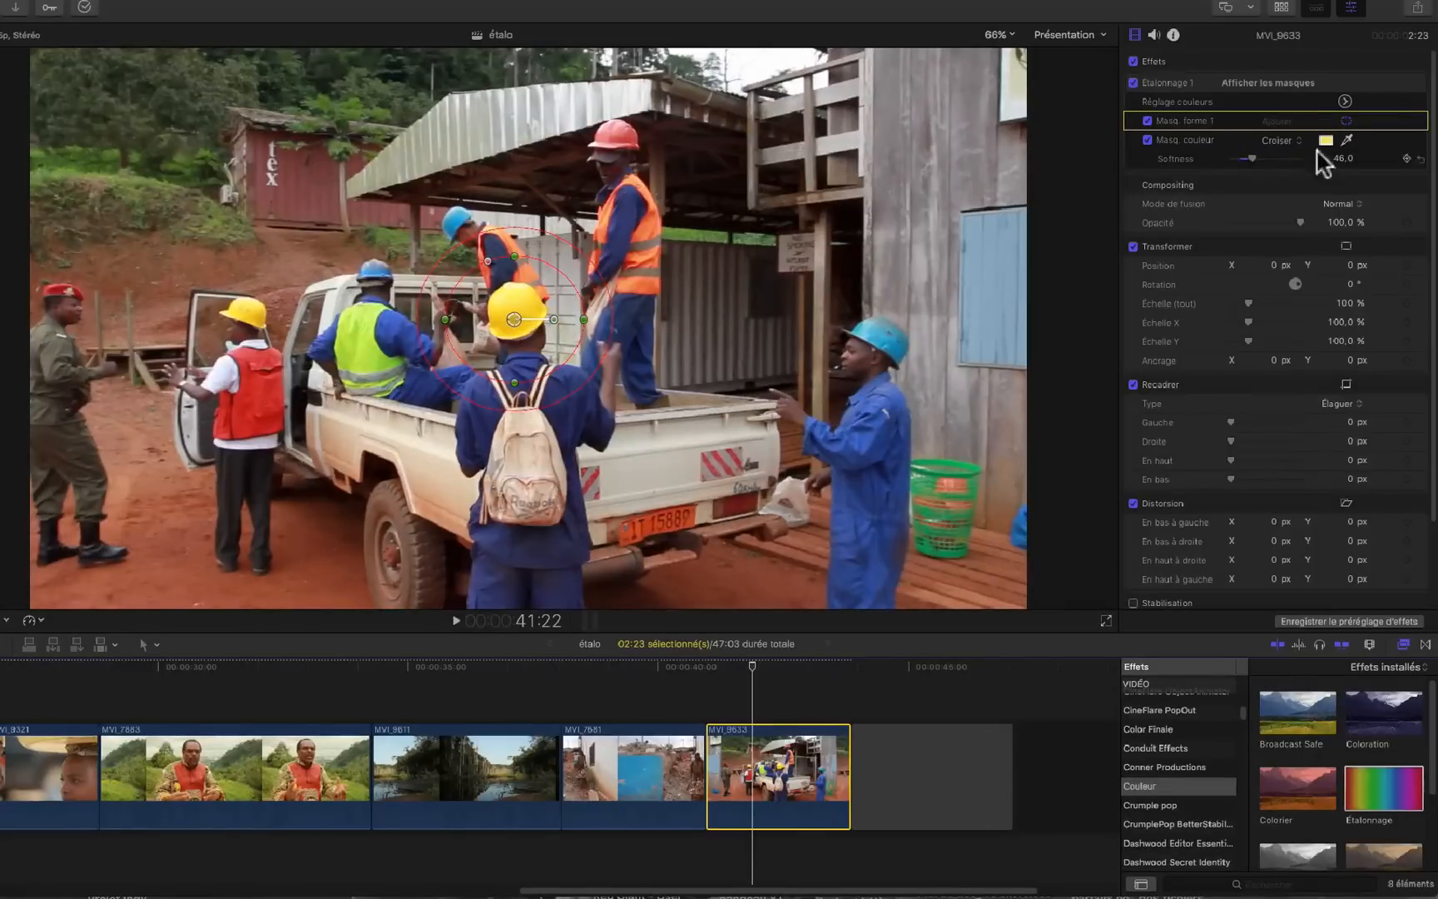
- Recolor the inside of the masks by setting the Global color to 137° and -35%, and play back the clip
{"action": "left_click", "coordinate": [1345, 101]}
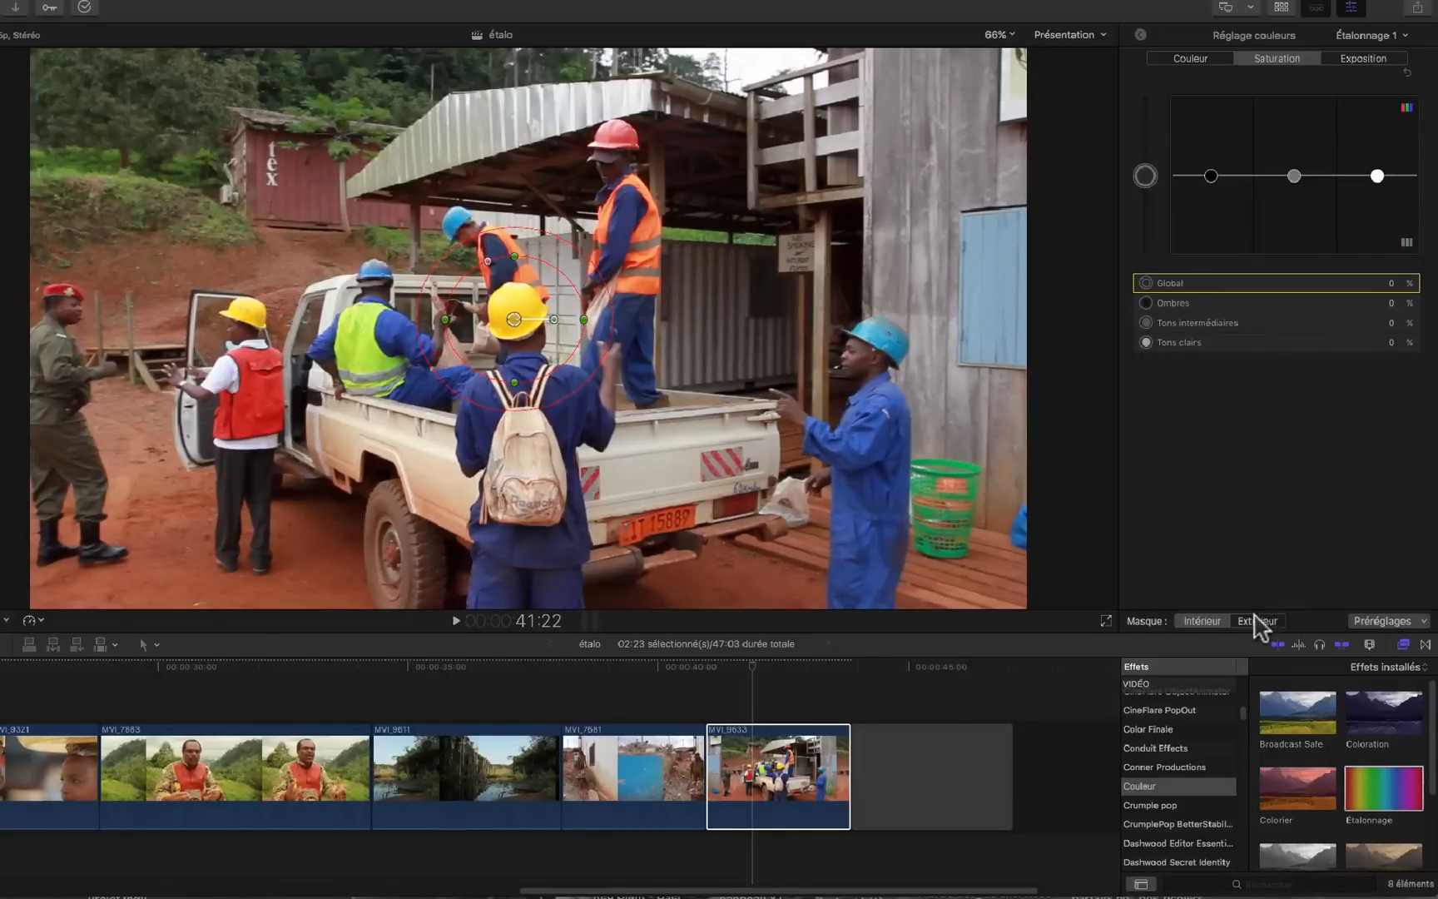
{"action": "left_click", "coordinate": [1209, 620]}
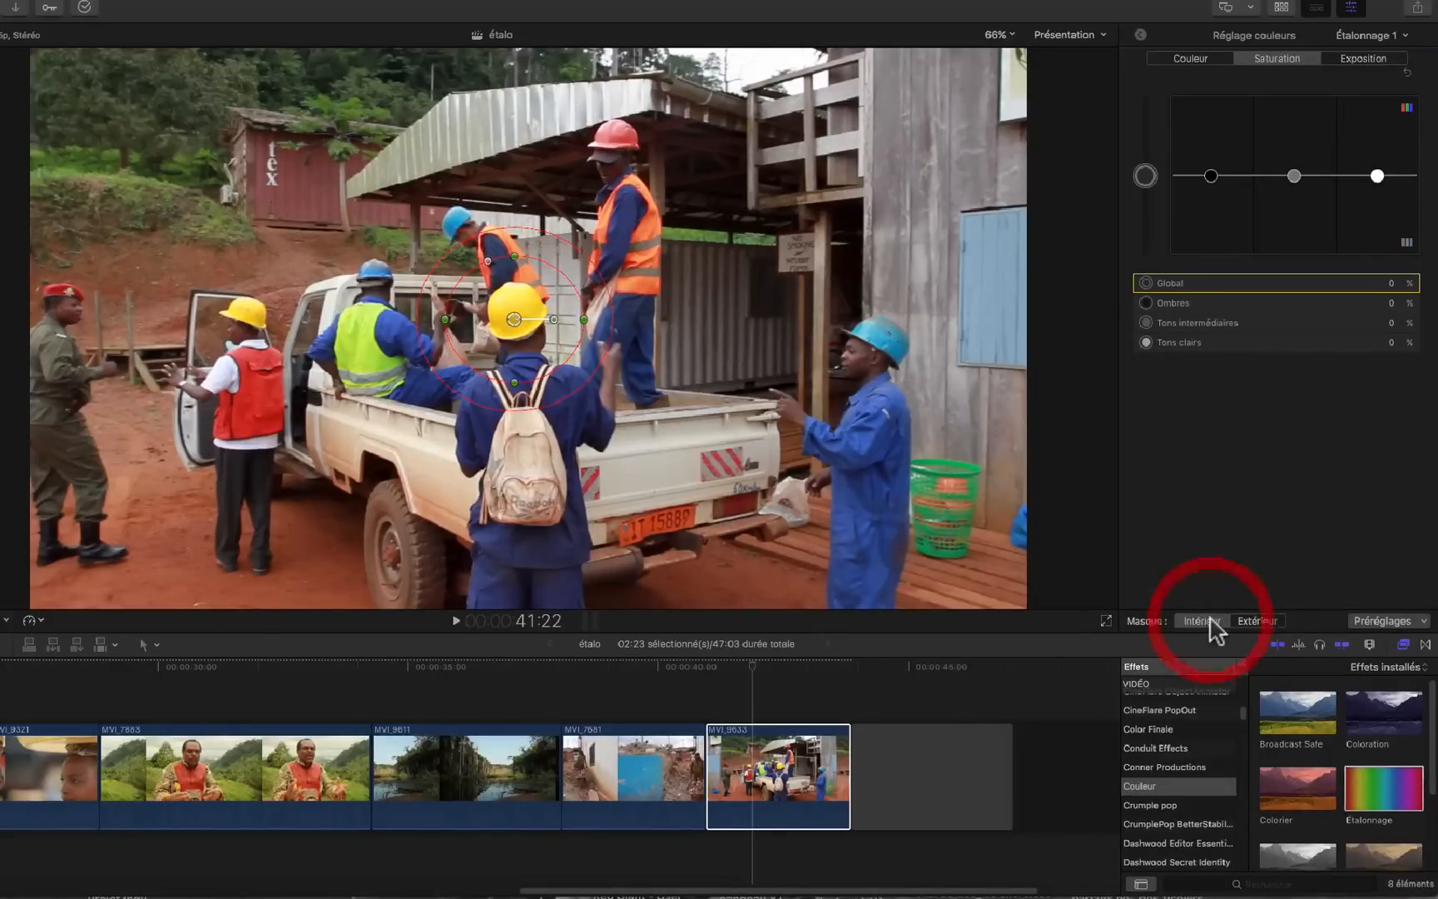
{"action": "left_click", "coordinate": [1190, 58]}
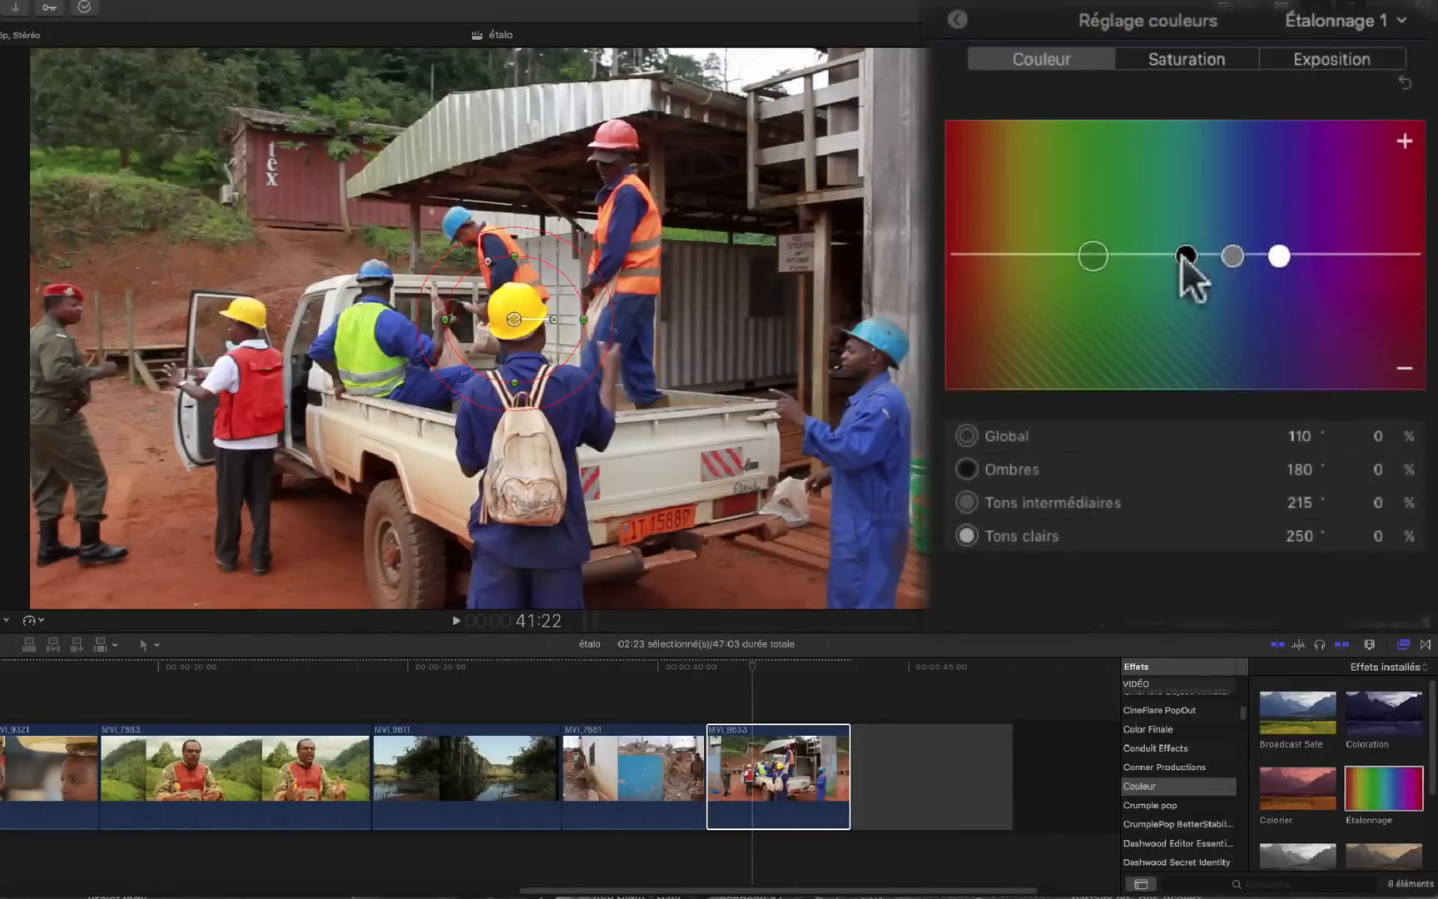
{"action": "left_click_drag", "start_coordinate": [1093, 250], "coordinate": [1131, 300]}
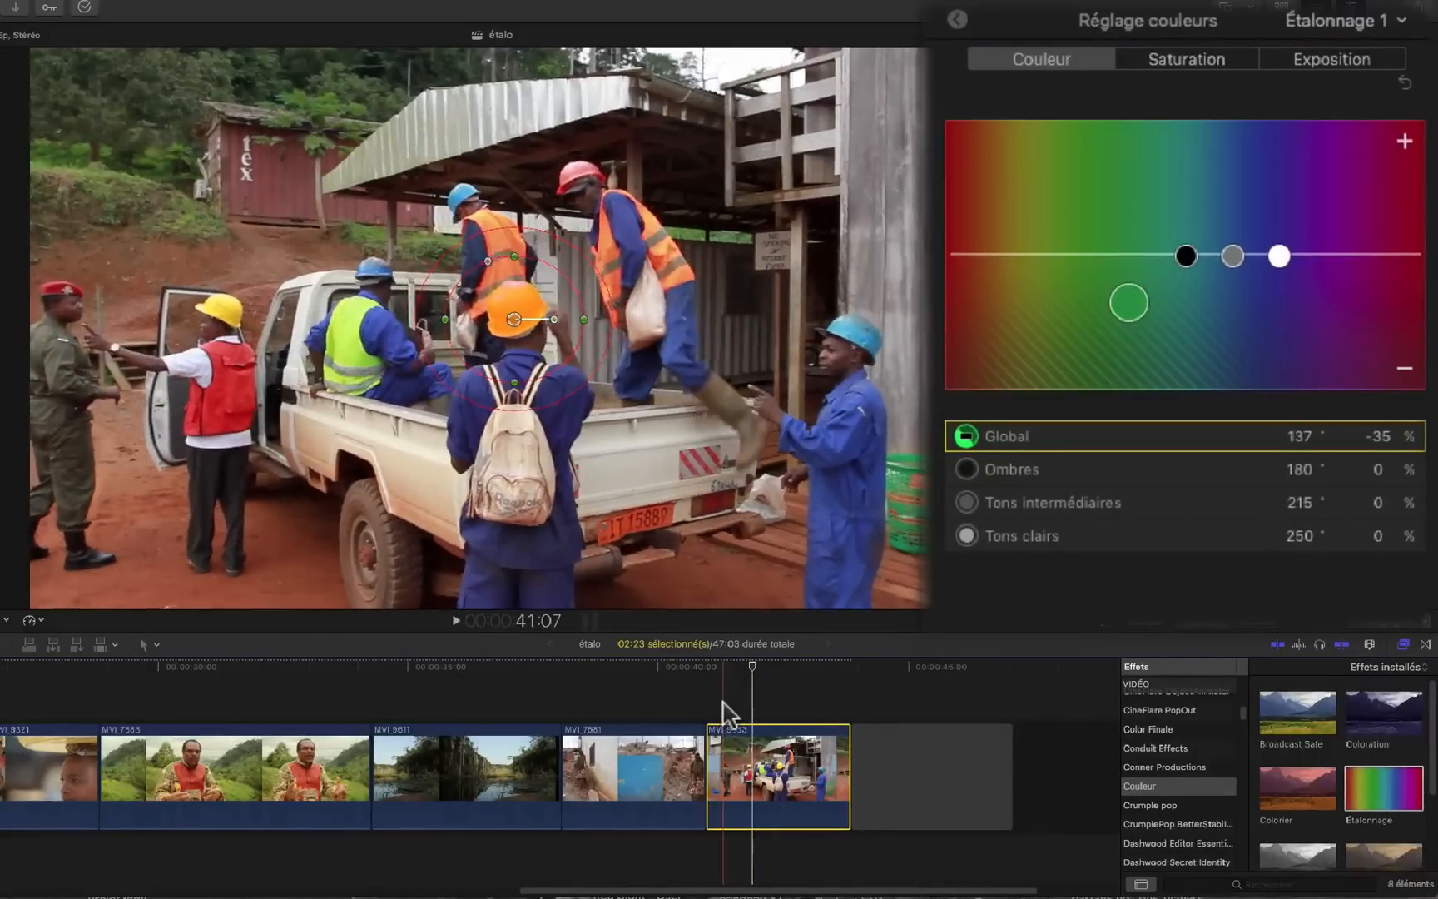
{"action": "key", "text": "space"}
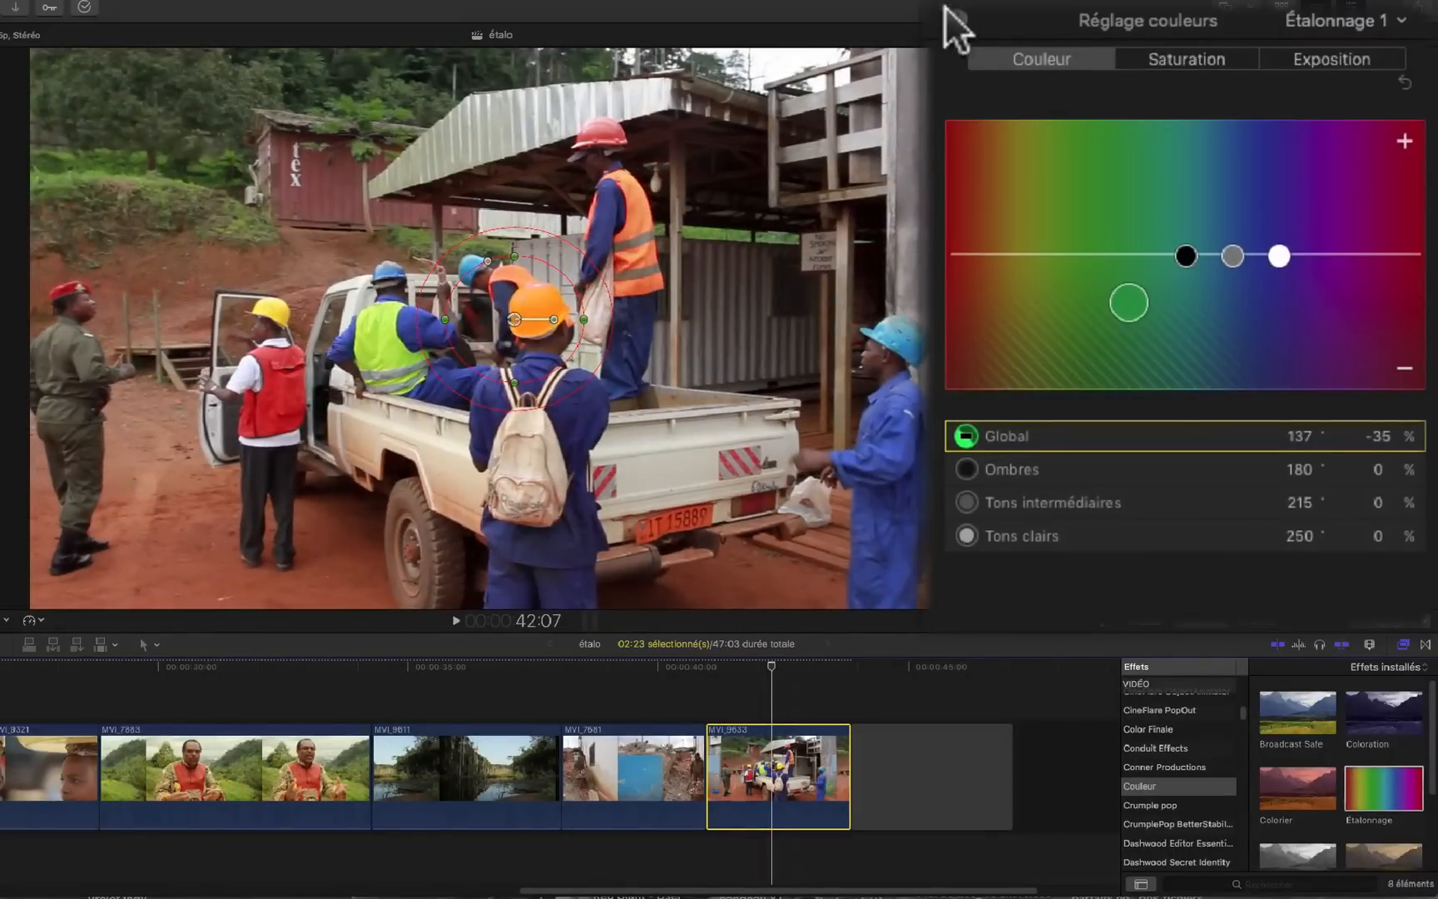
- Set the helmet color mask's softness to 111 and play the clip to check the recolored helmet through its movement
{"action": "left_click", "coordinate": [955, 16]}
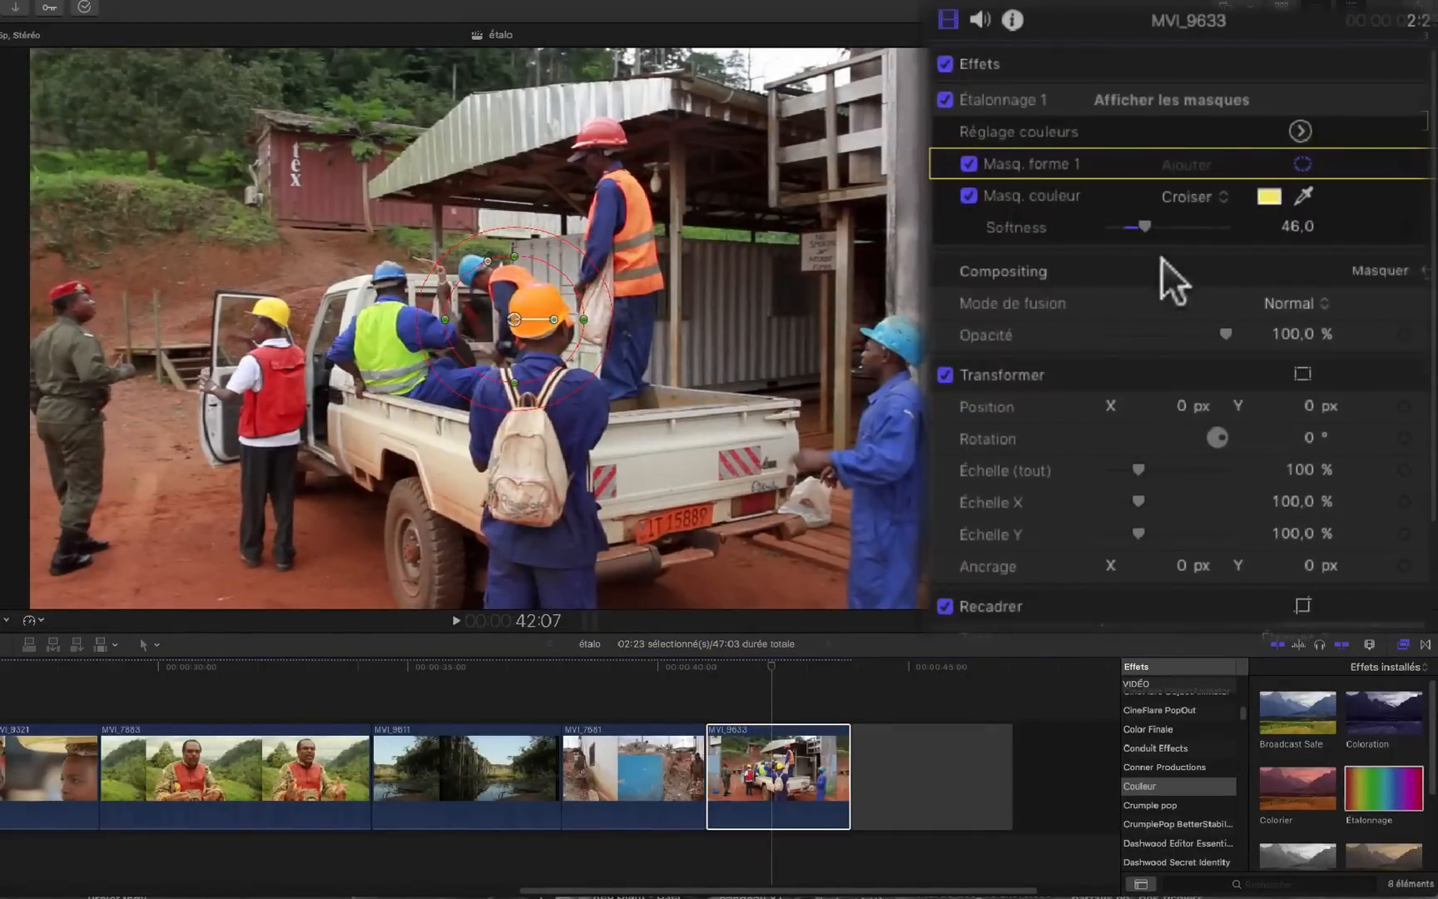
{"action": "left_click_drag", "start_coordinate": [1143, 227], "coordinate": [1193, 213]}
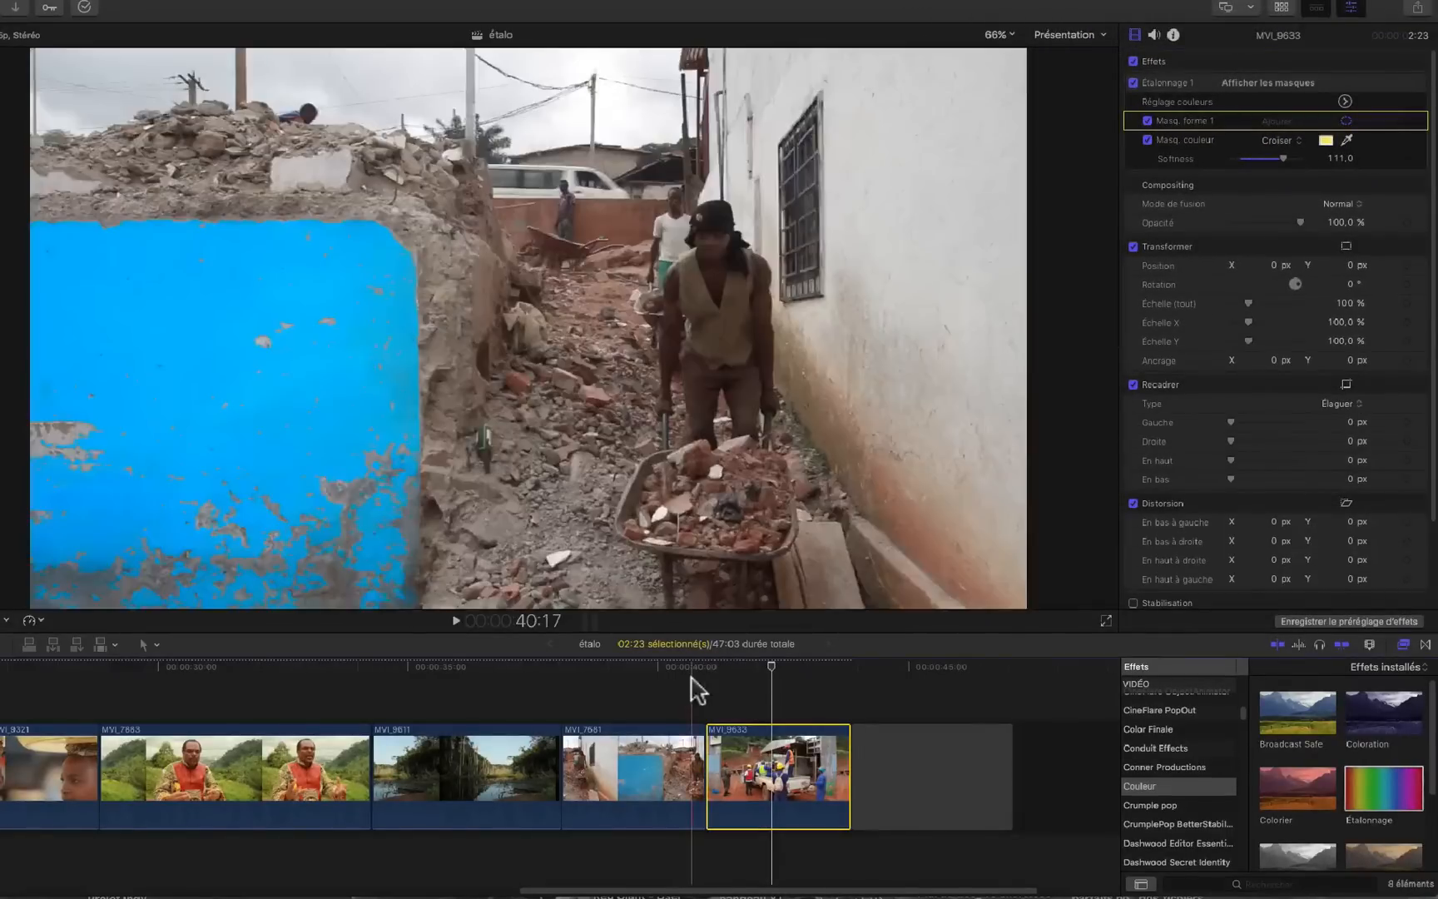
{"action": "key", "text": "space"}
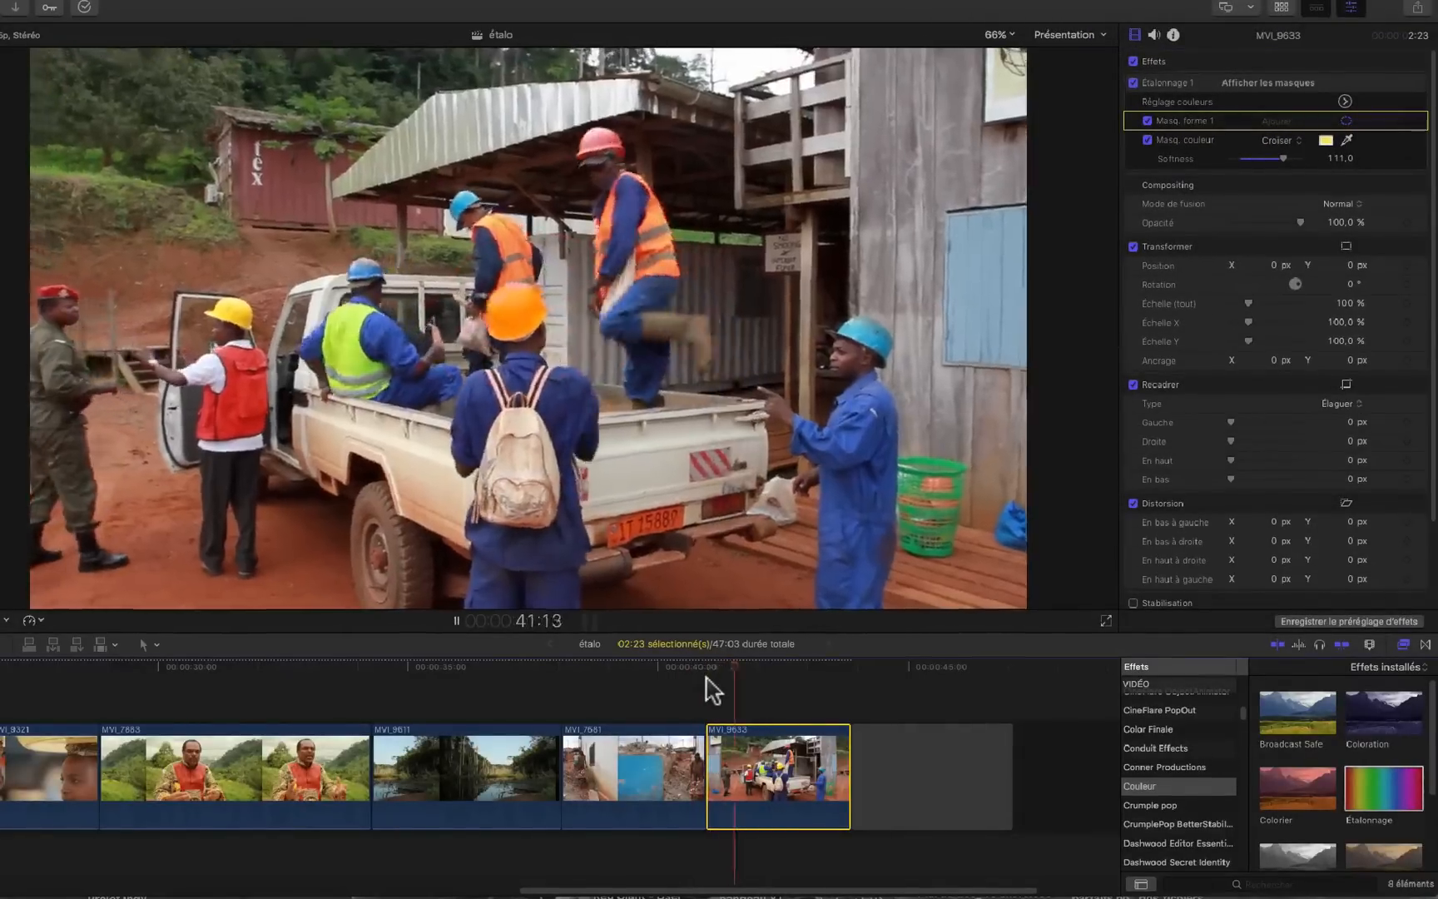
{"action": "key", "text": "space"}
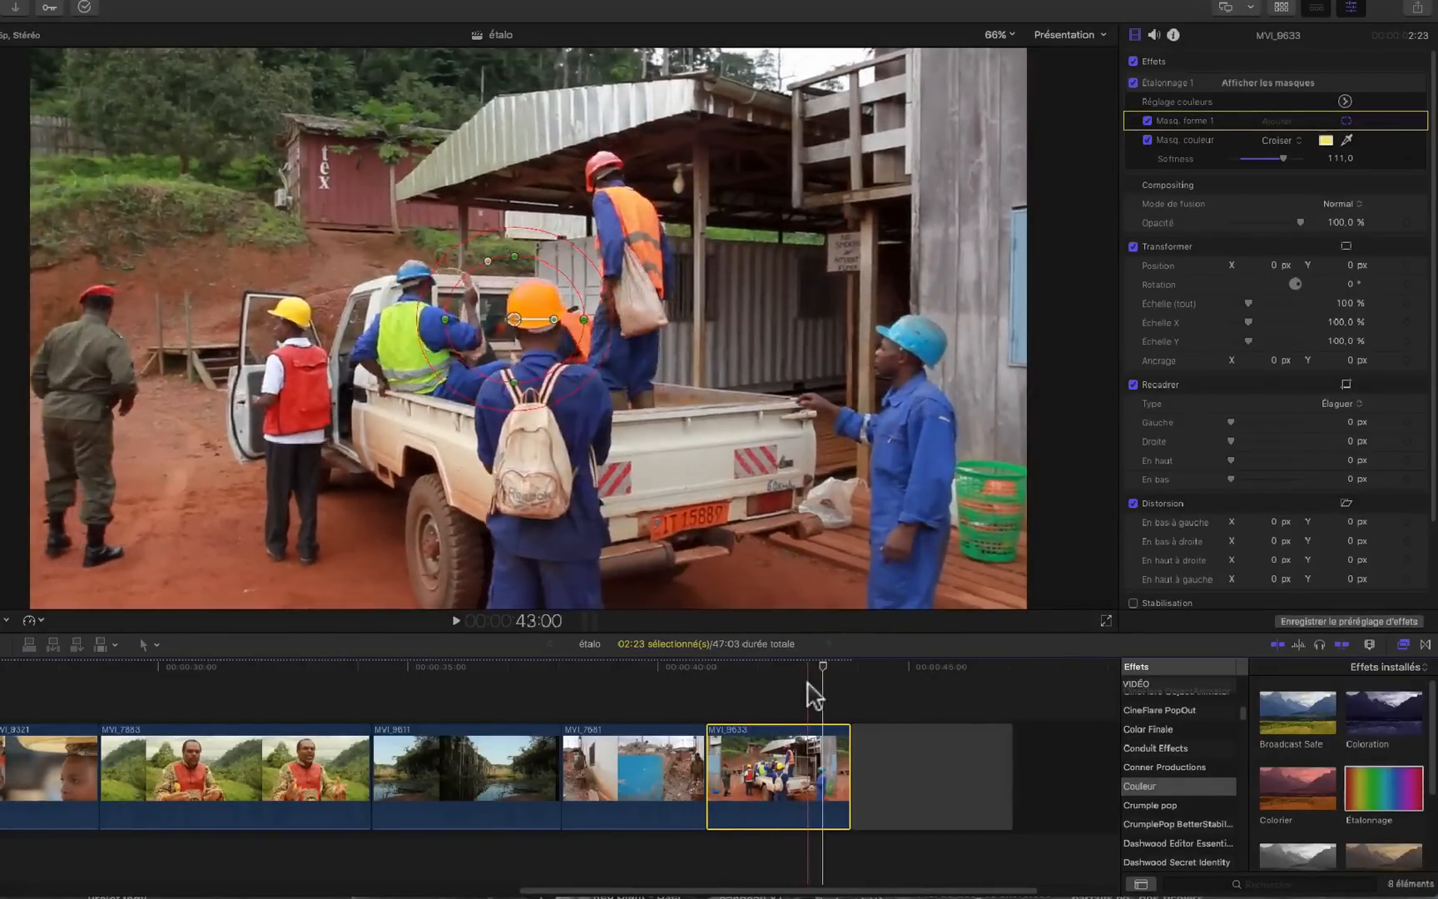
{"action": "key", "text": "s"}
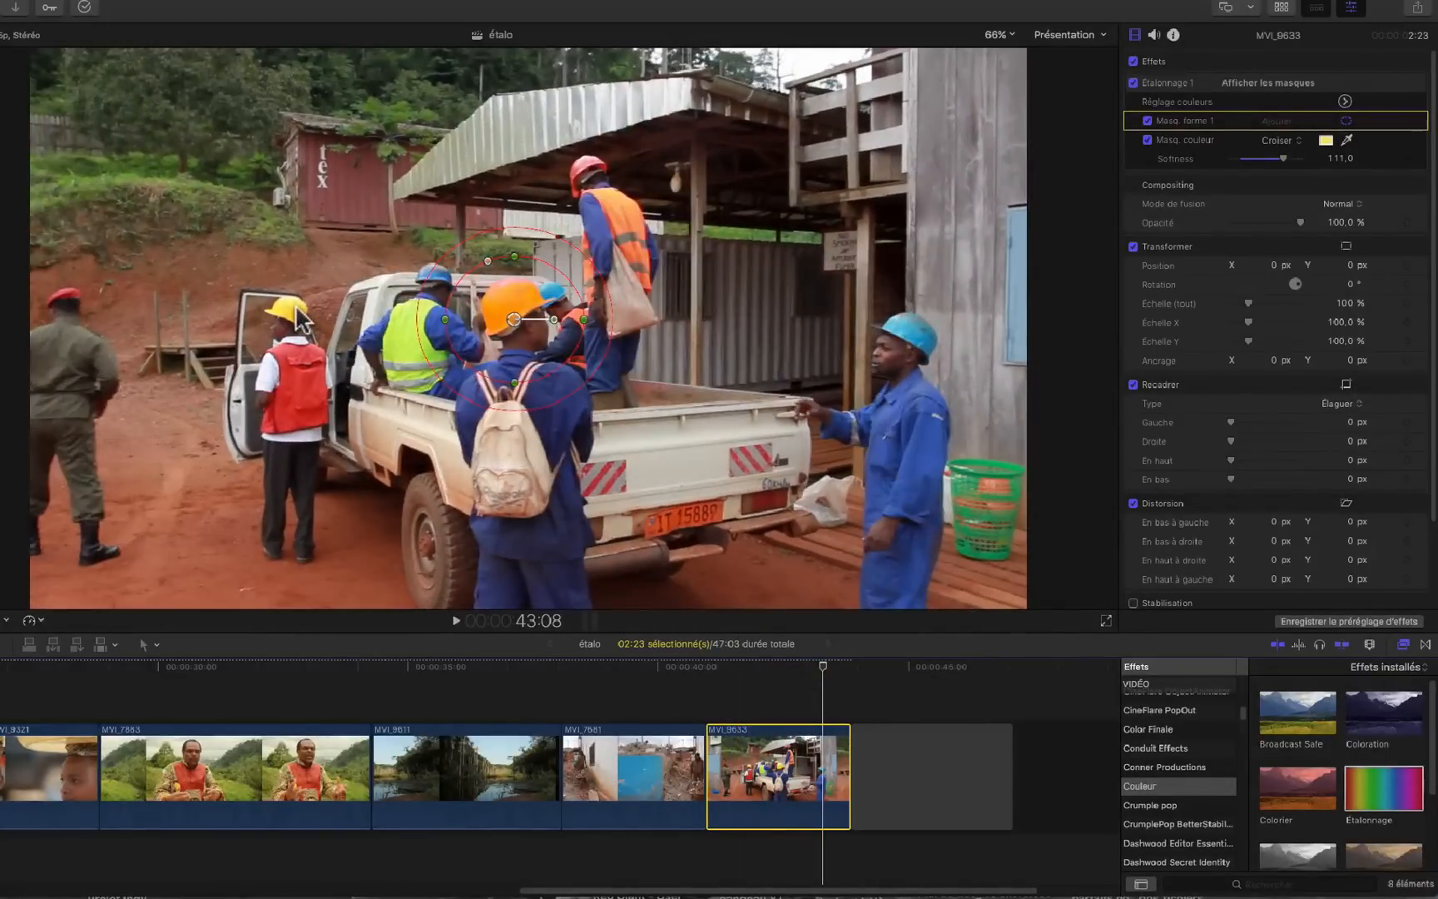
{"action": "key", "text": "space"}
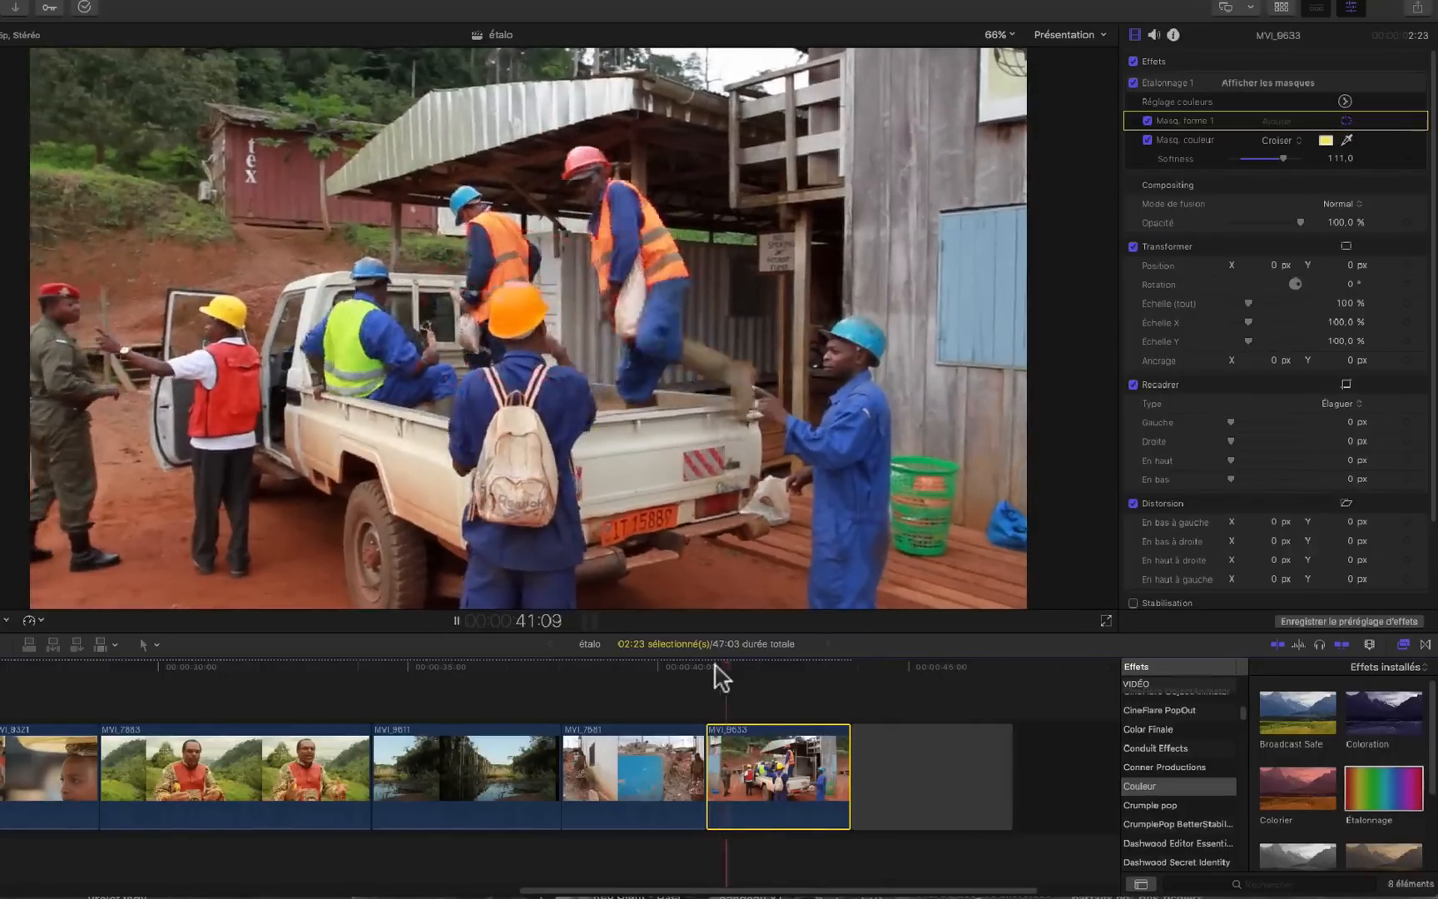